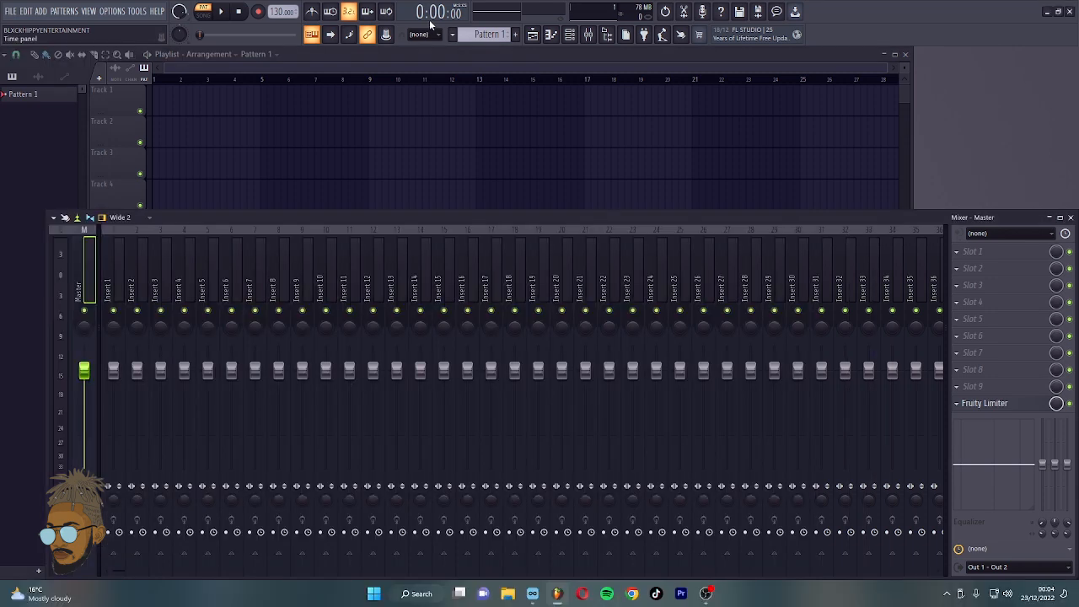
Set the project tempo to 149.900 BPM.
key("F9")
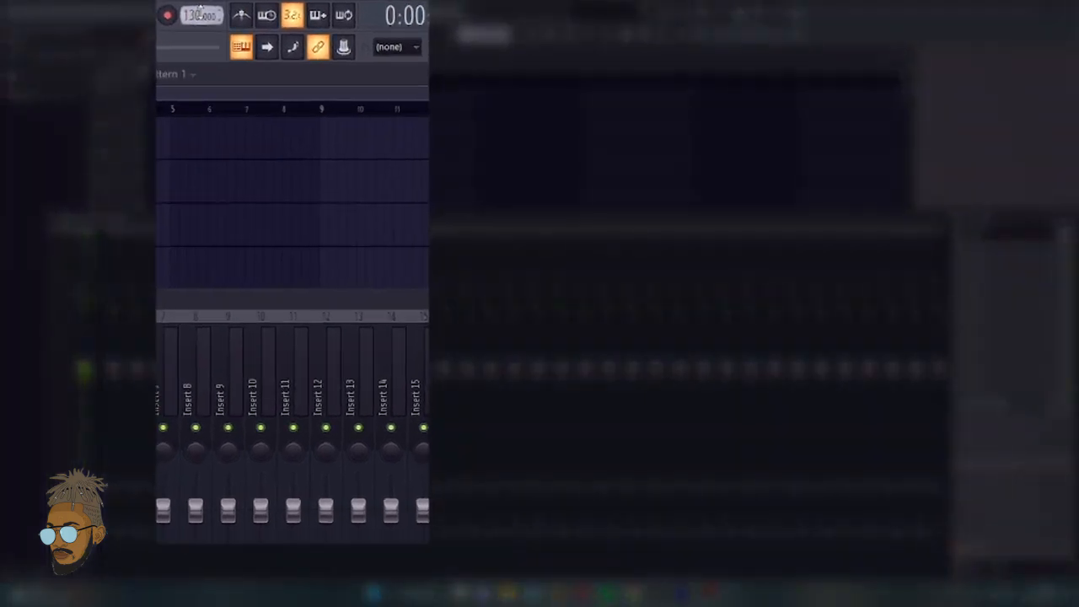
left_click_drag(199, 11, 199, 5)
scroll(200, 12, "down", 2)
scroll(202, 12, "down", 1)
scroll(191, 14, "up", 1)
Examine the root note, octave and scale options available for the typing keyboard.
right_click(241, 46)
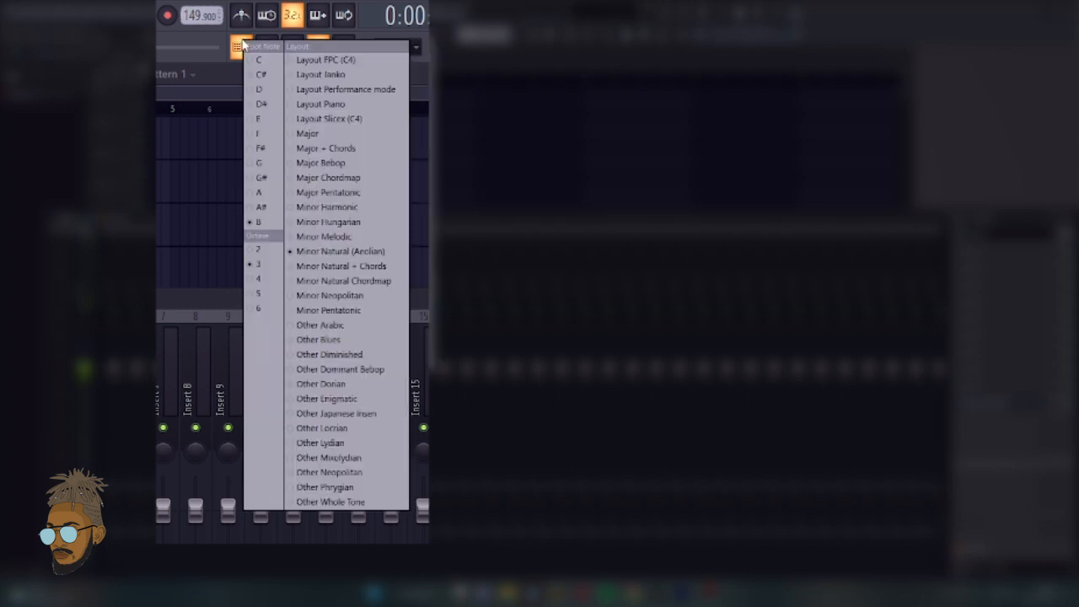
left_click(216, 74)
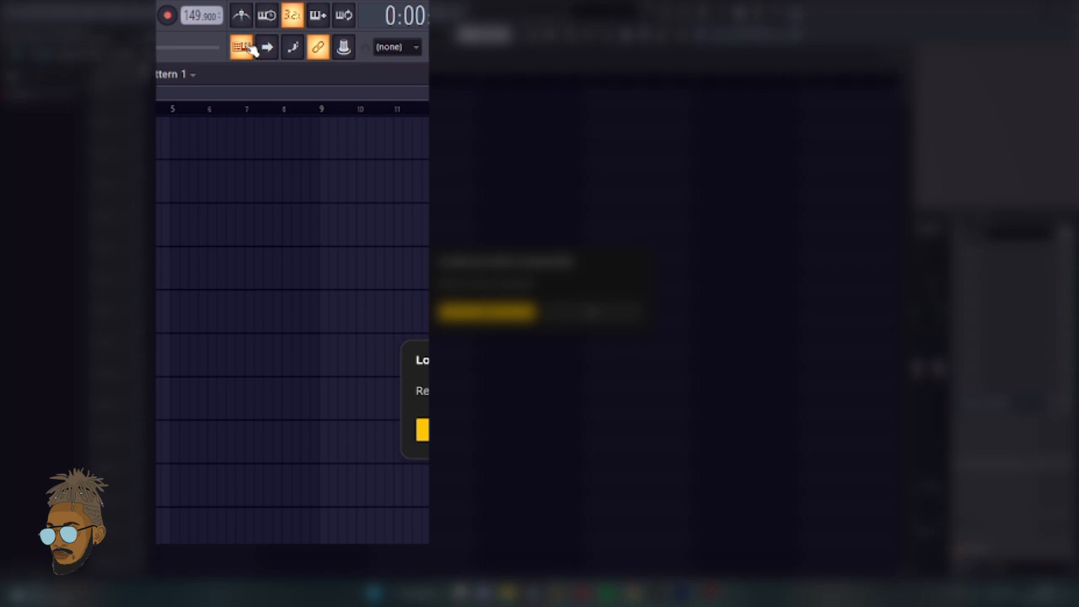
right_click(246, 48)
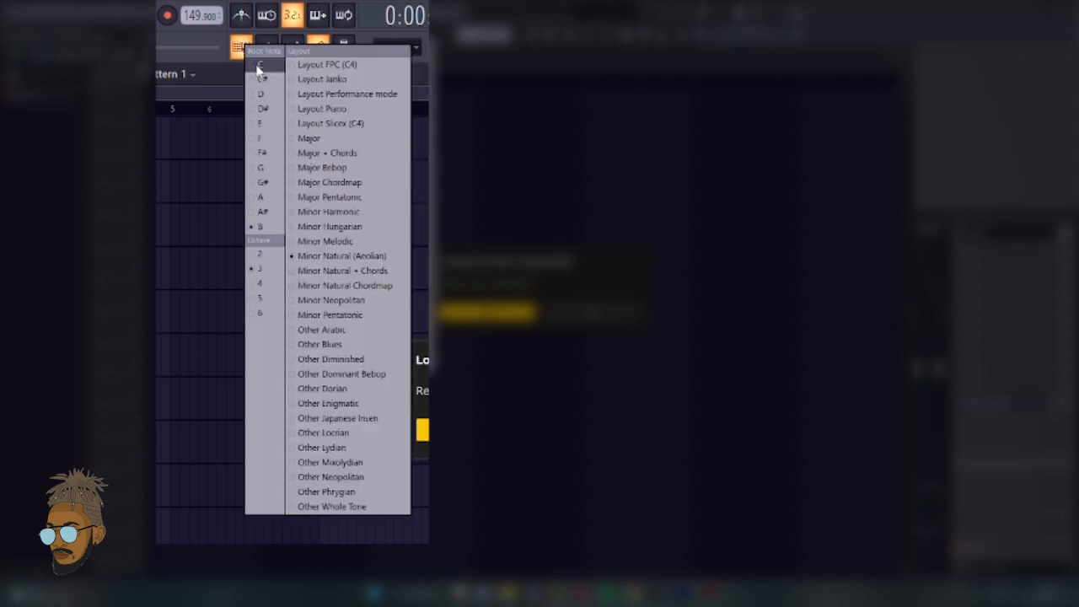
left_click(282, 178)
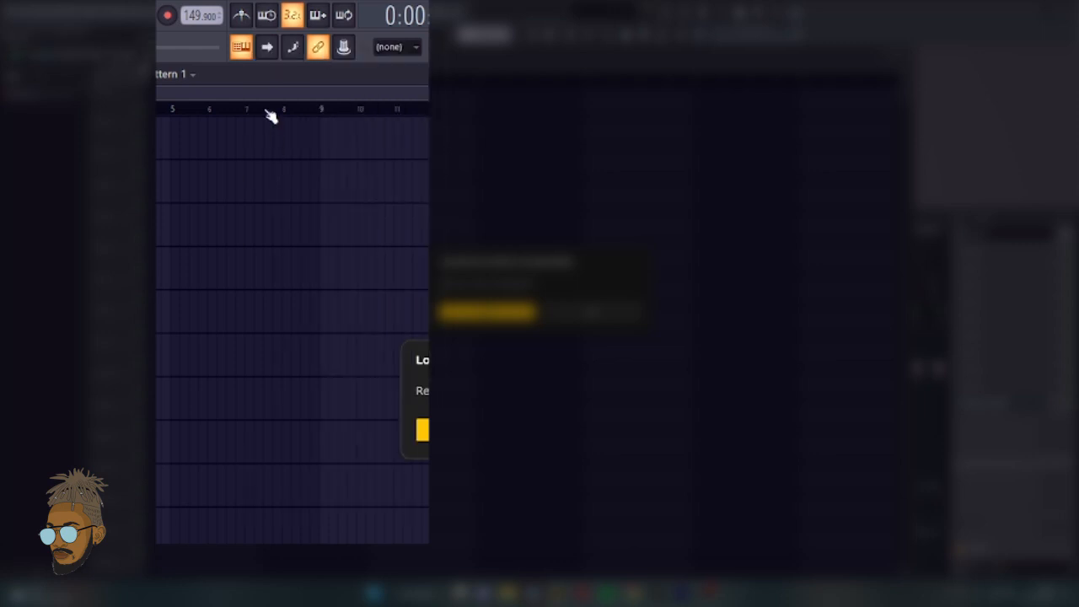
left_click(241, 46)
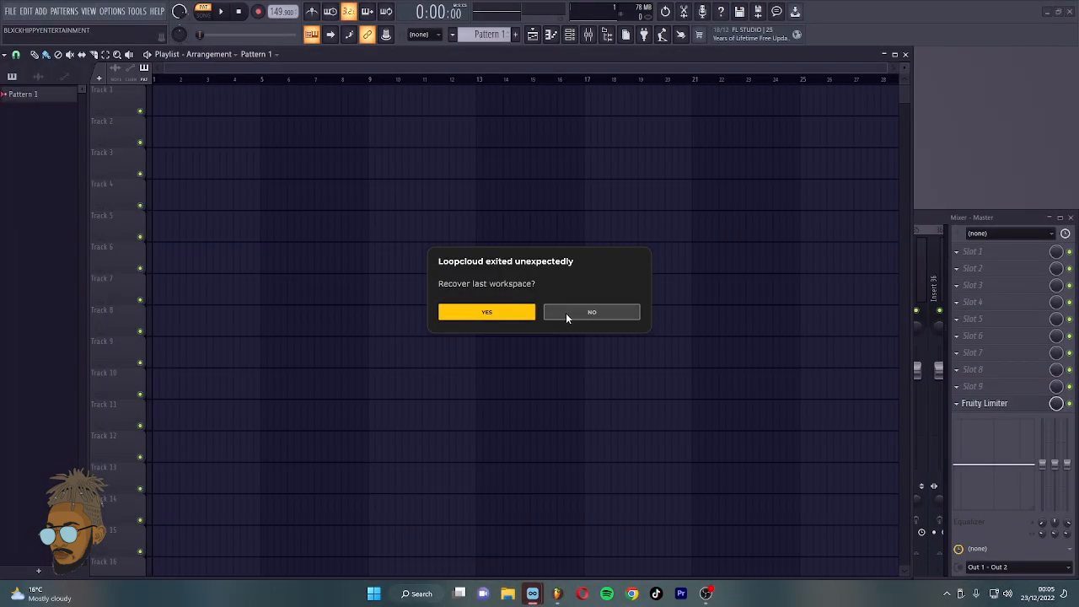
Switch to Loopcloud without recovering its last workspace and open the sample library.
left_click(566, 313)
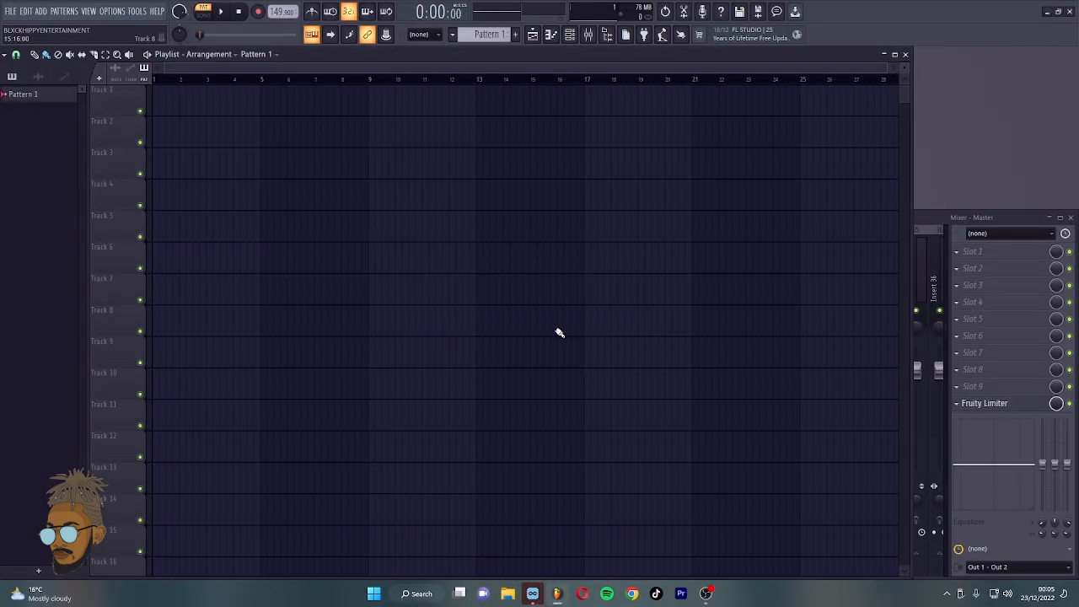
left_click(539, 597)
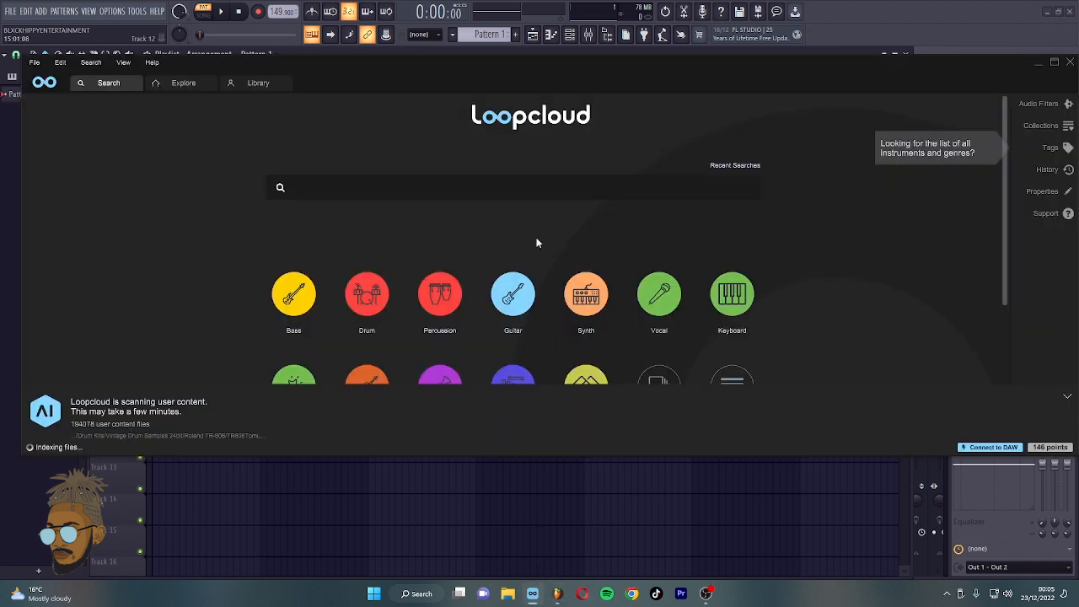
left_click(261, 83)
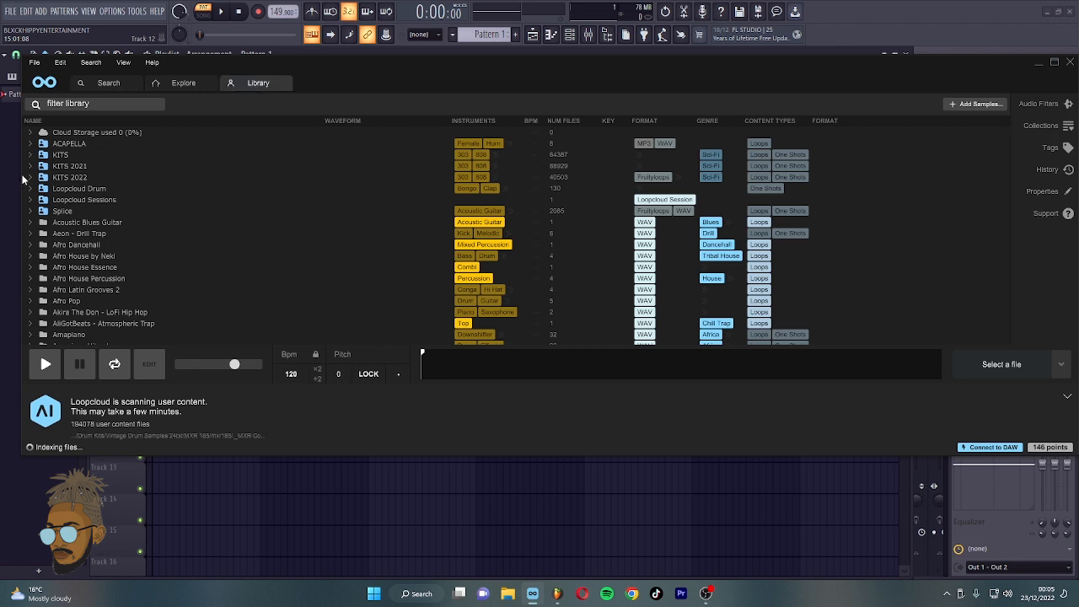
Set the Loopcloud preview tempo to 149 BPM.
scroll(291, 373, "up", 4)
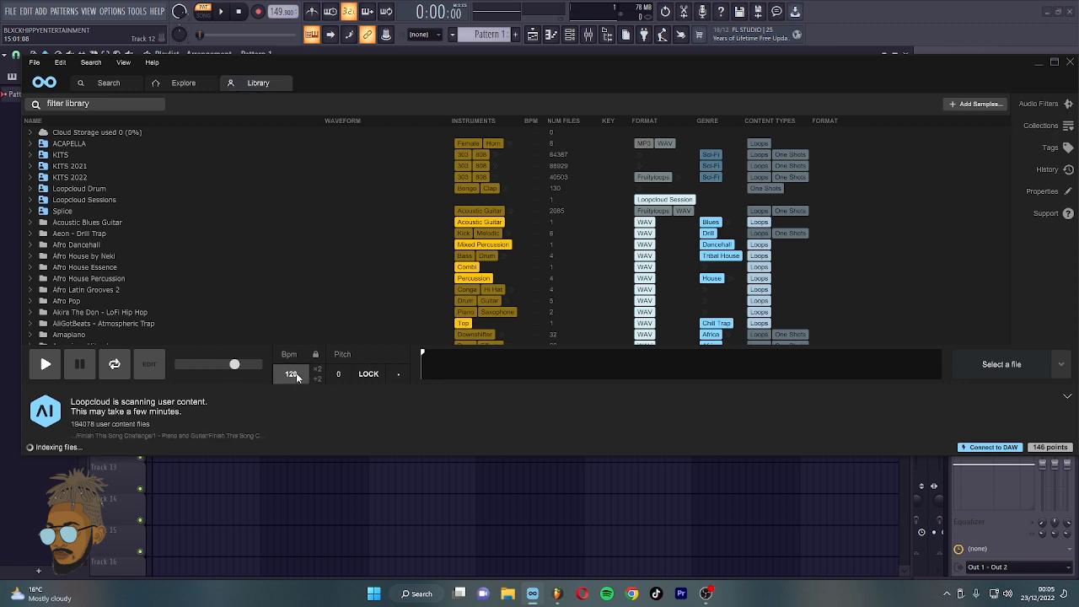
scroll(290, 374, "up", 20)
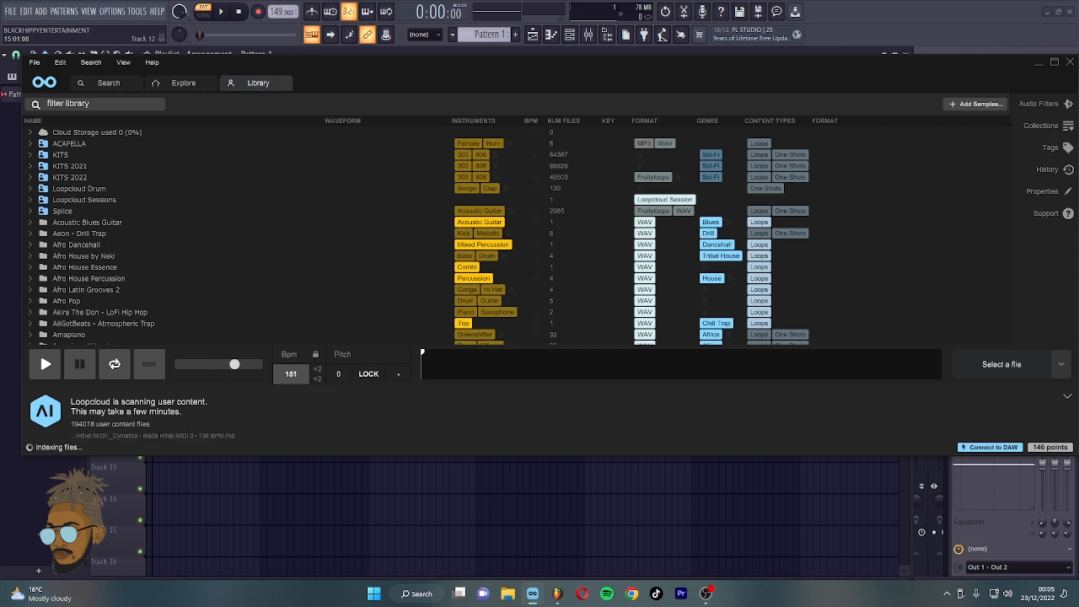
scroll(290, 374, "down", 2)
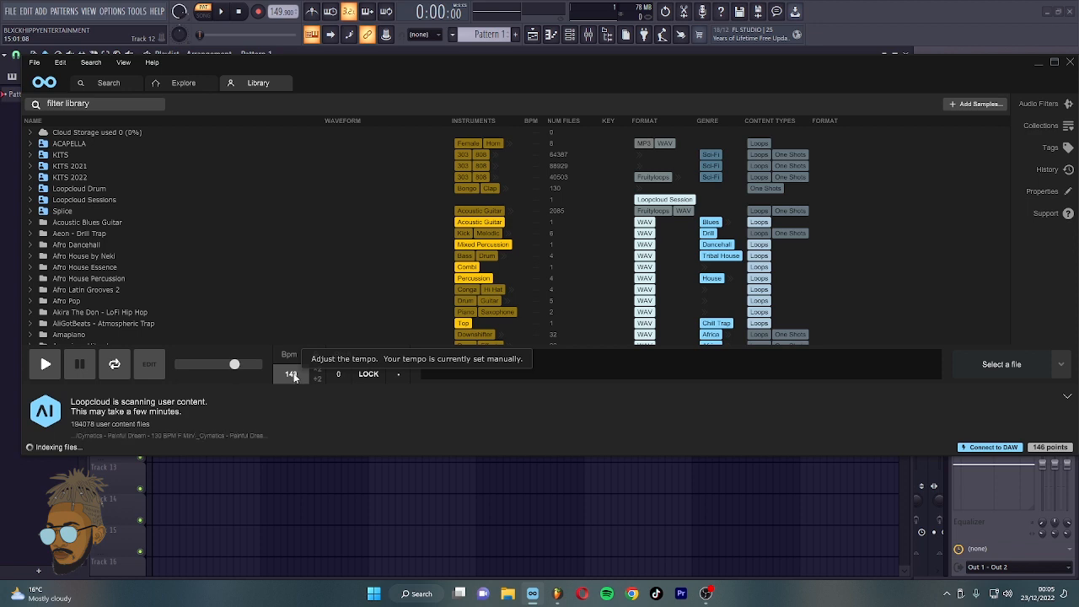
Under KITS 2022, CYMATICS, find the Orchid Sample Pack's Guitar Loops and load "Cymatics - Stefanie - 75 BPM B Min" for preview.
left_click(31, 178)
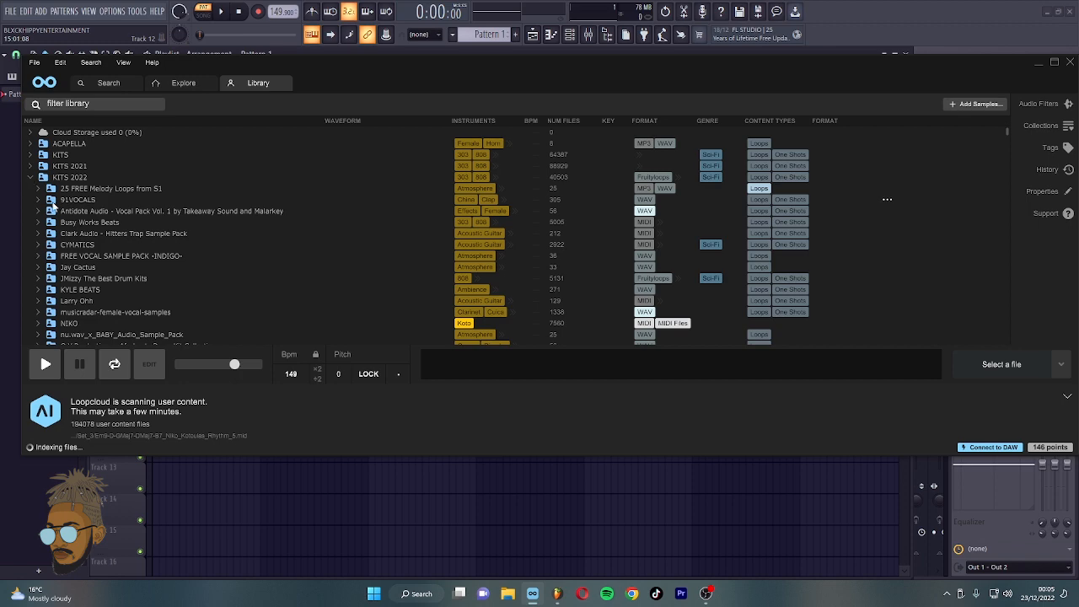
left_click(38, 244)
scroll(46, 263, "down", 2)
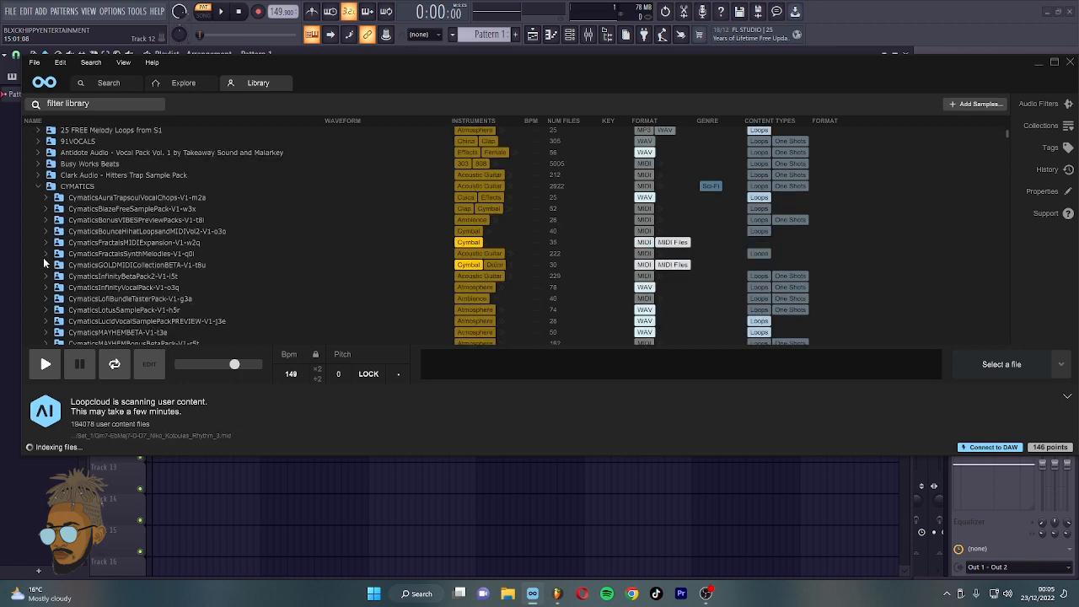
scroll(50, 266, "down", 4)
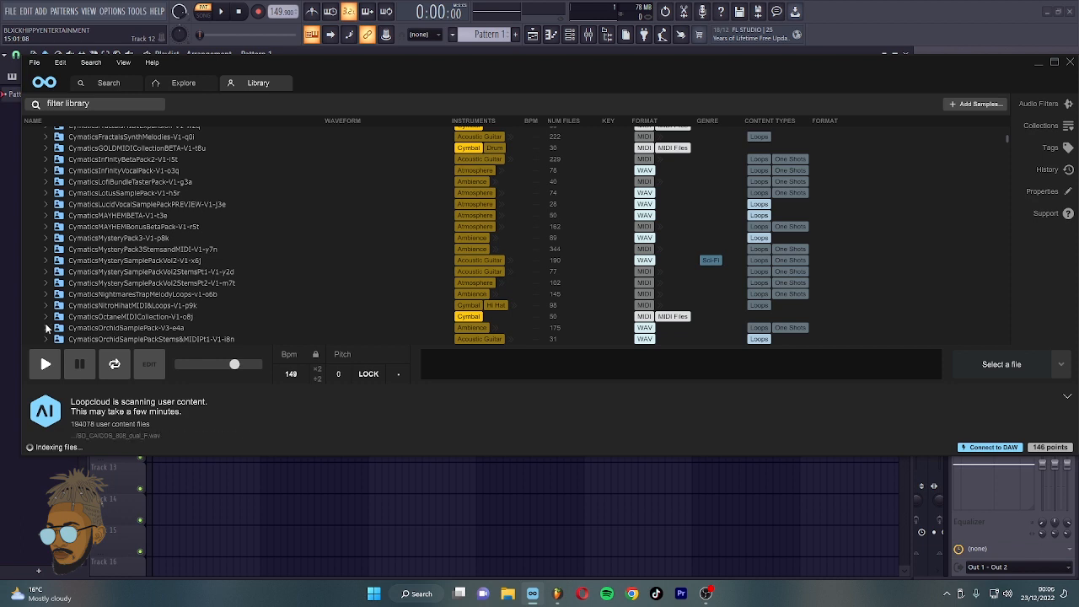
left_click(46, 328)
scroll(48, 325, "down", 4)
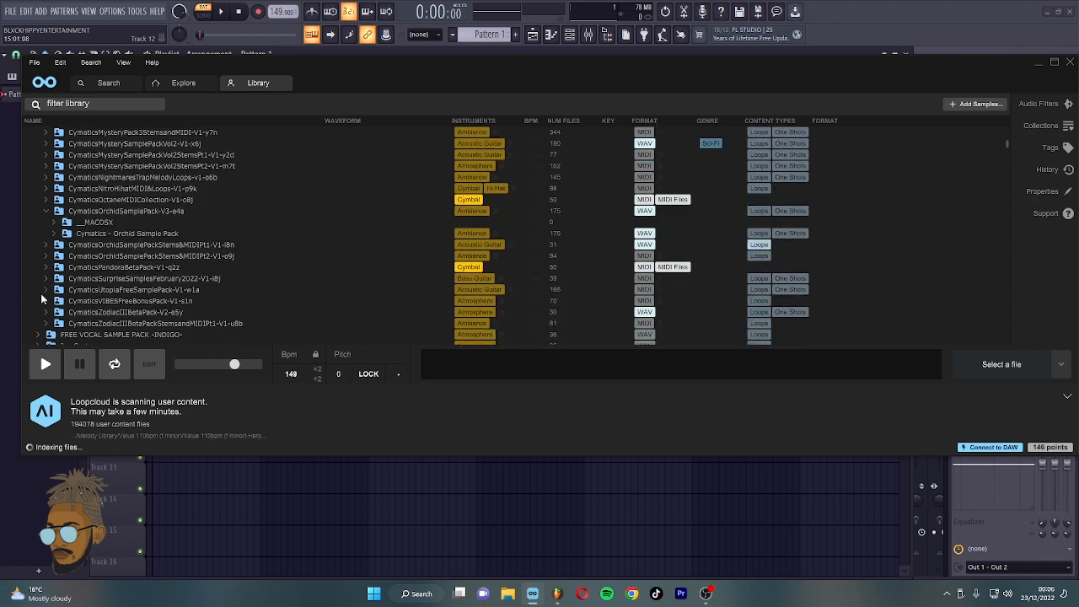
left_click(54, 233)
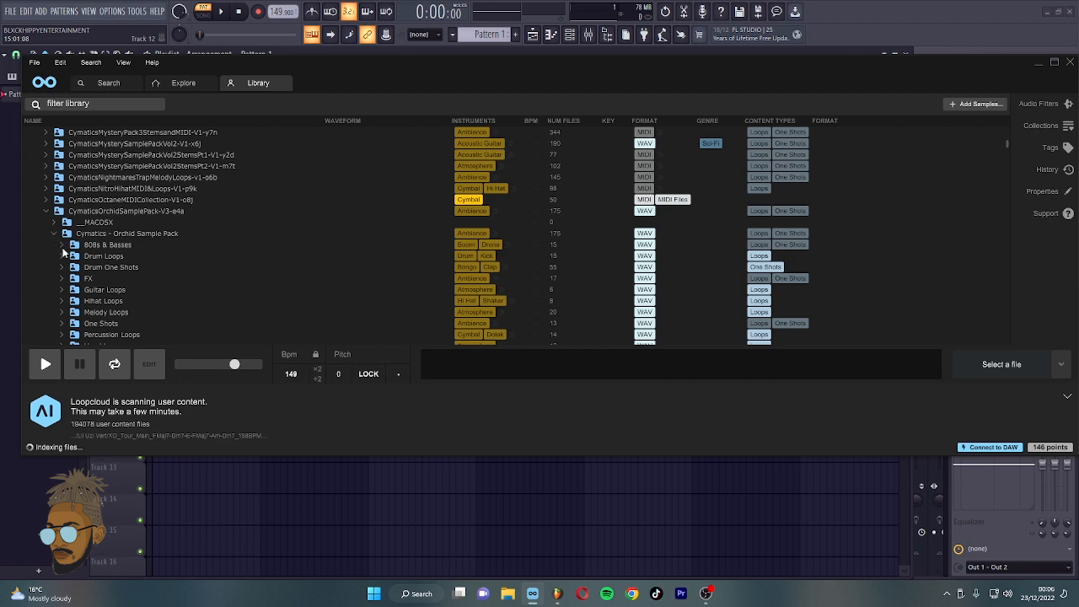
left_click(62, 289)
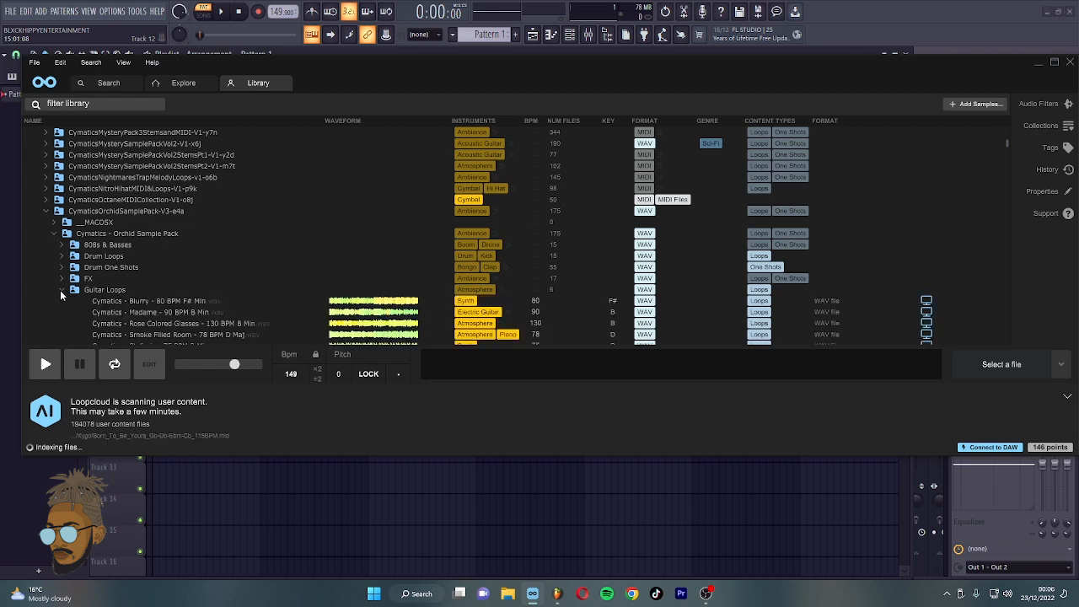
scroll(80, 291, "down", 3)
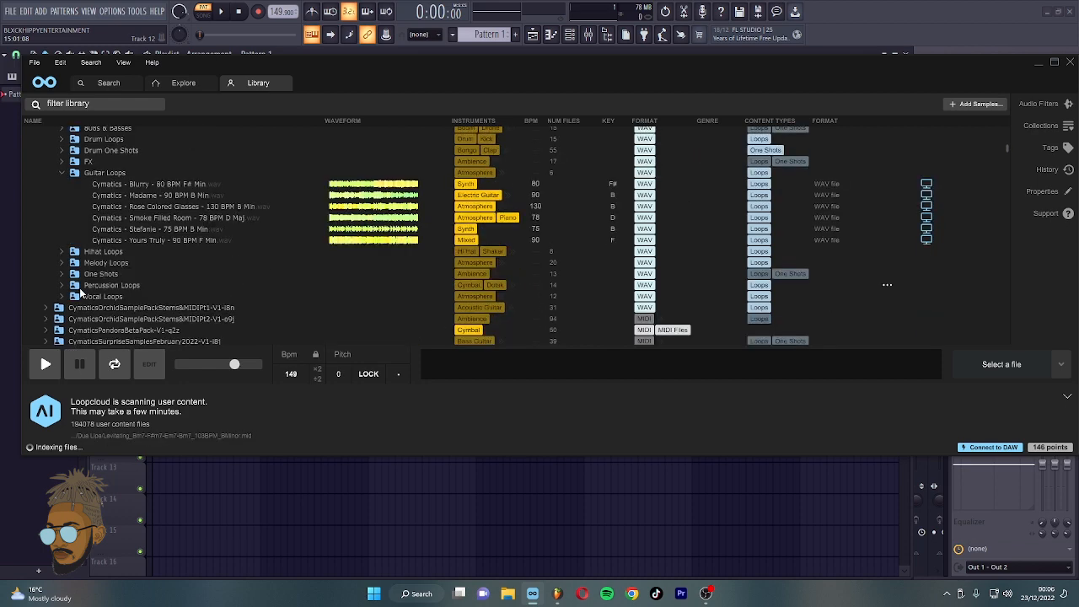
left_click(152, 232)
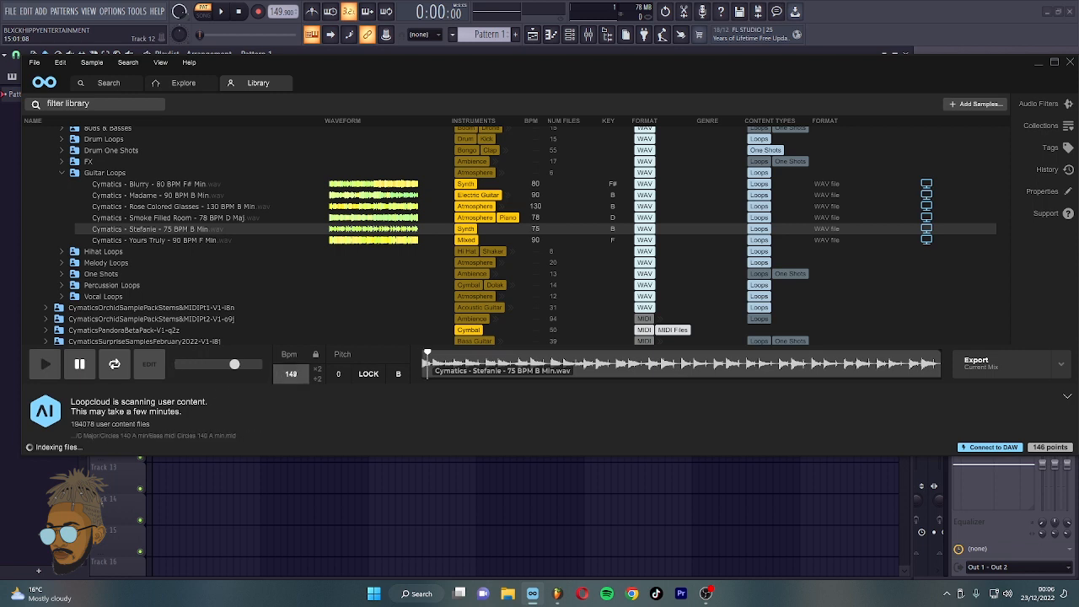
Lock the Loopcloud tempo and transpose the Stefanie loop to the target key E, previewing the result.
left_click_drag(291, 374, 307, 367)
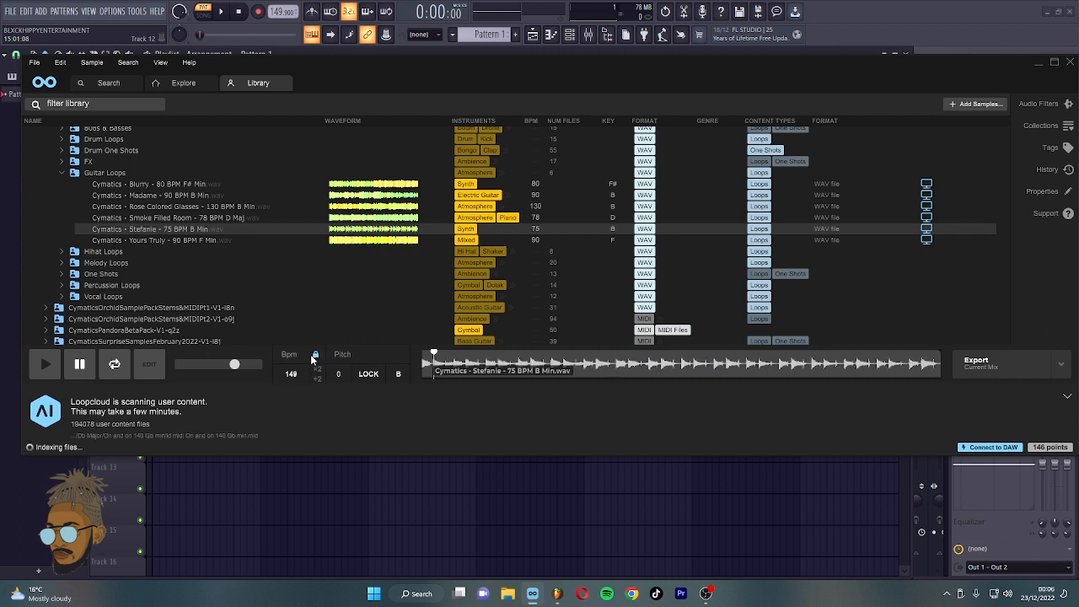
left_click(391, 379)
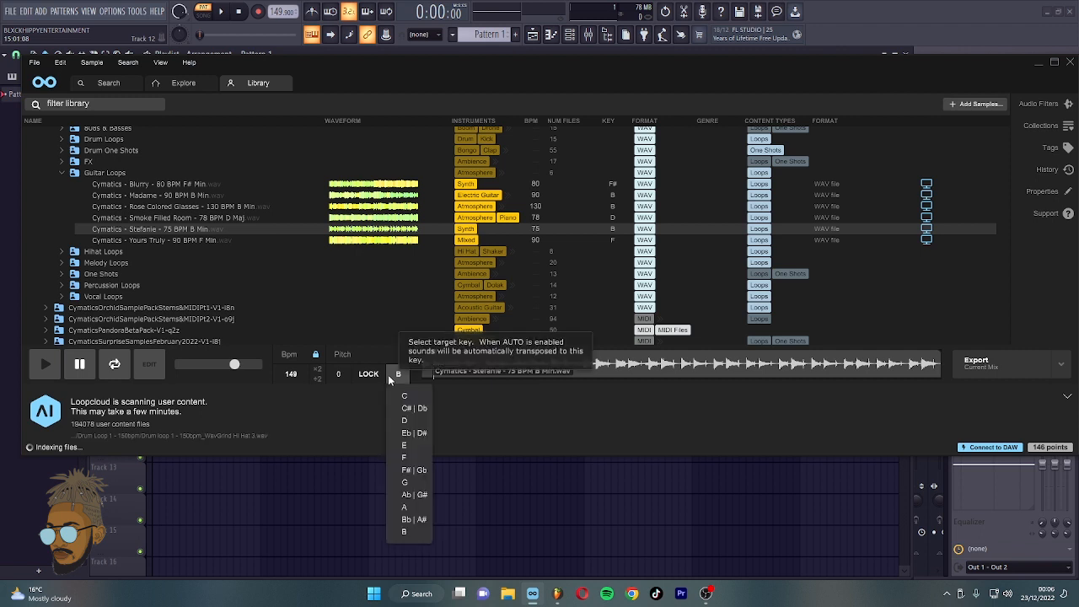
left_click(418, 445)
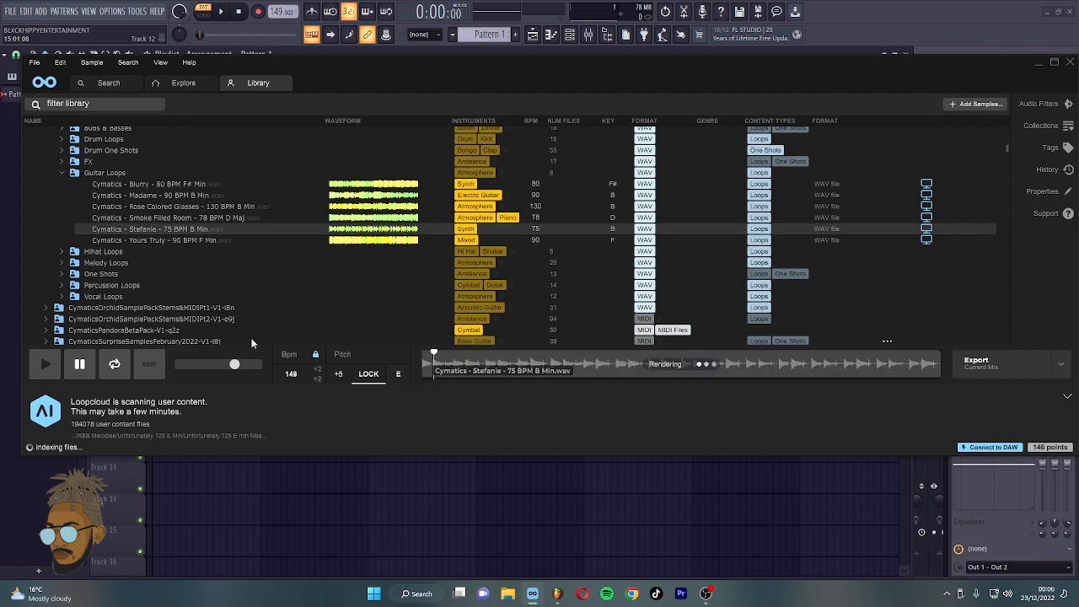
left_click(47, 365)
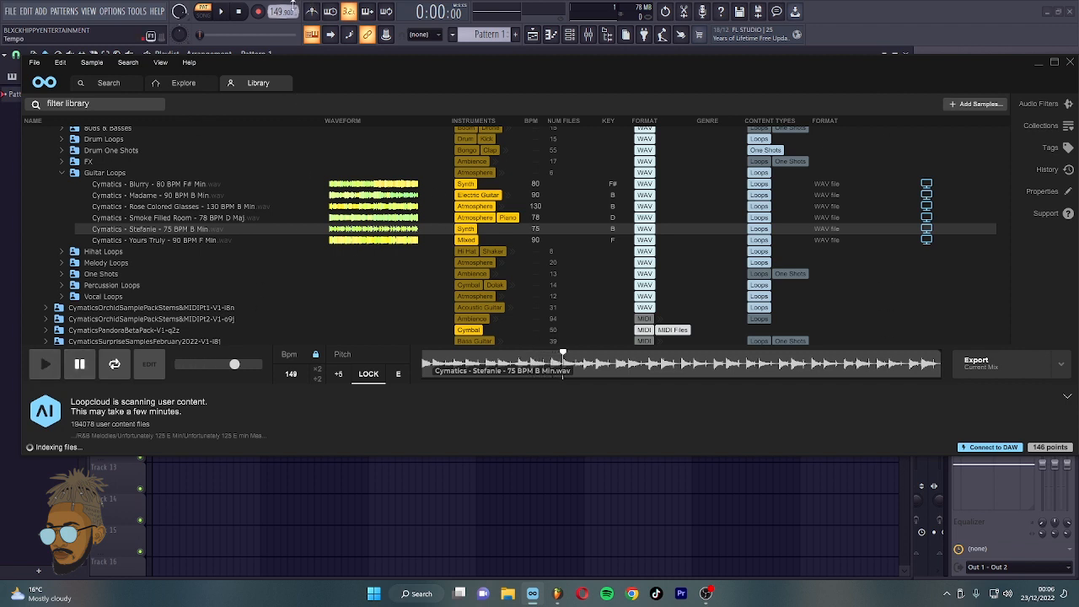
Set the tempo to 145 BPM in both the FL Studio project and Loopcloud, previewing the Stefanie loop.
scroll(275, 12, "down", 1)
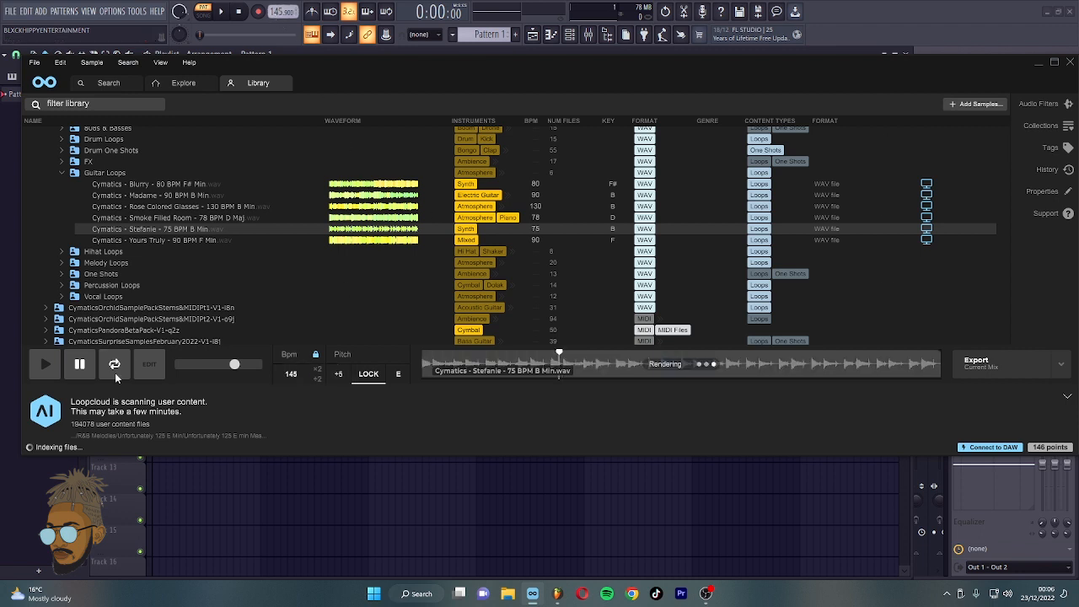
left_click(45, 364)
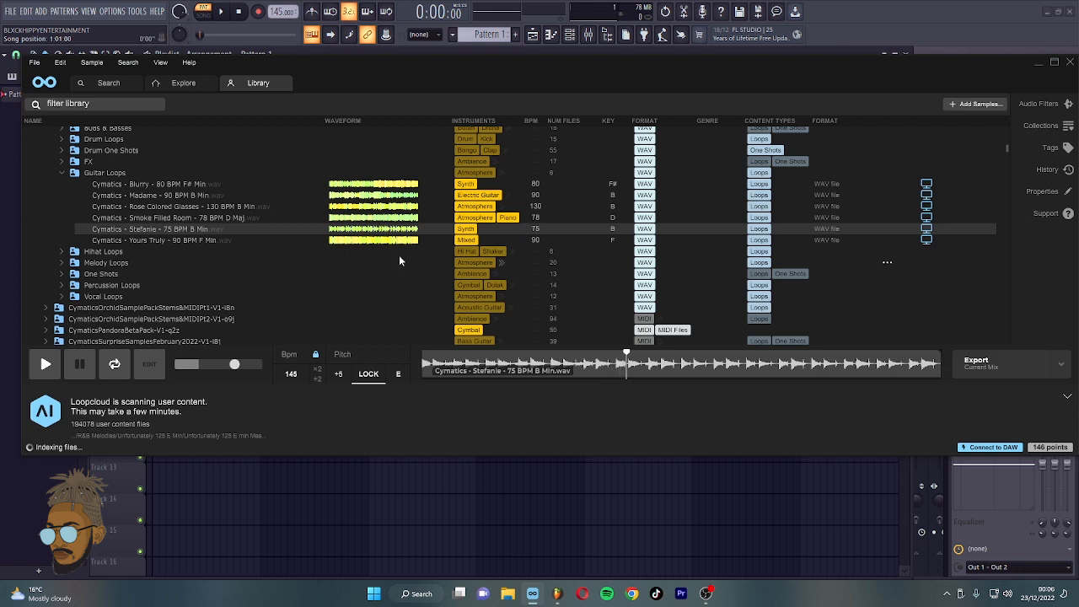
left_click(79, 364)
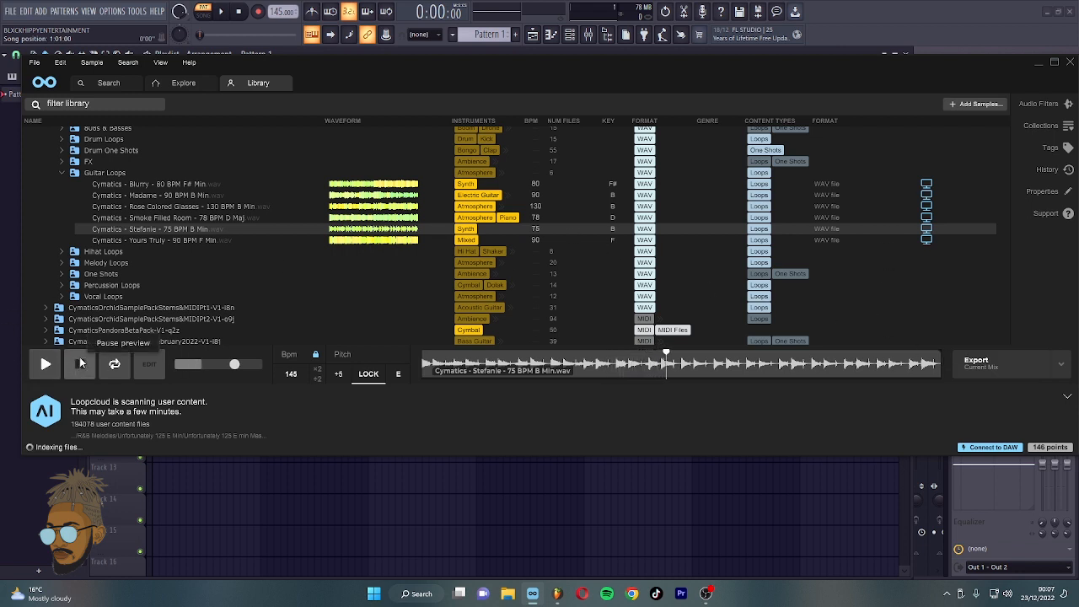
Place the Stefanie loop at bar 1 of Track 1 in the FL Studio playlist and play it back in song mode.
left_click_drag(925, 372, 132, 74)
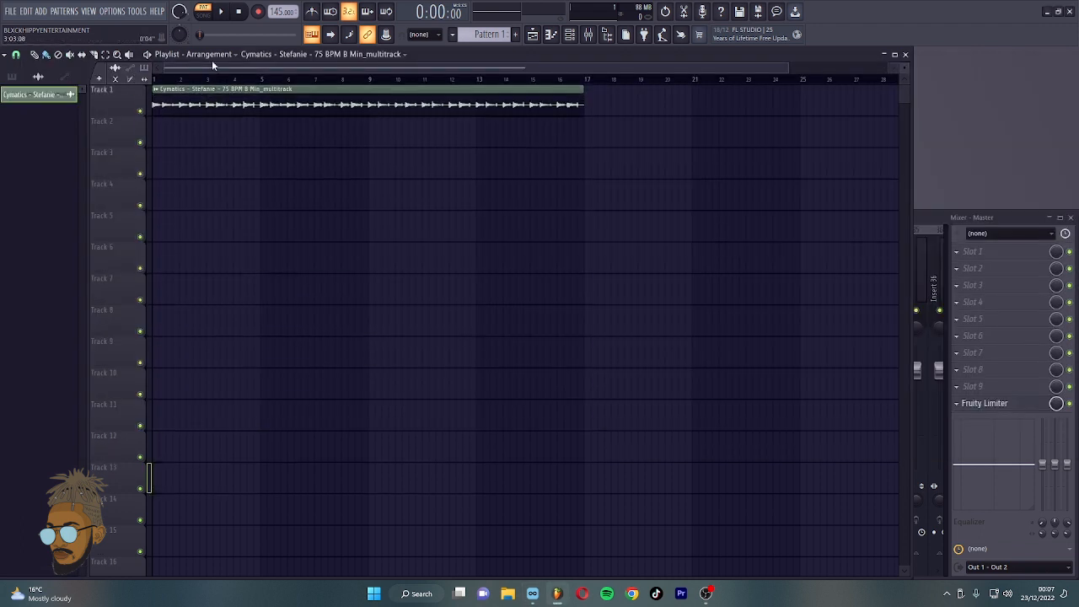
left_click(203, 15)
left_click(221, 12)
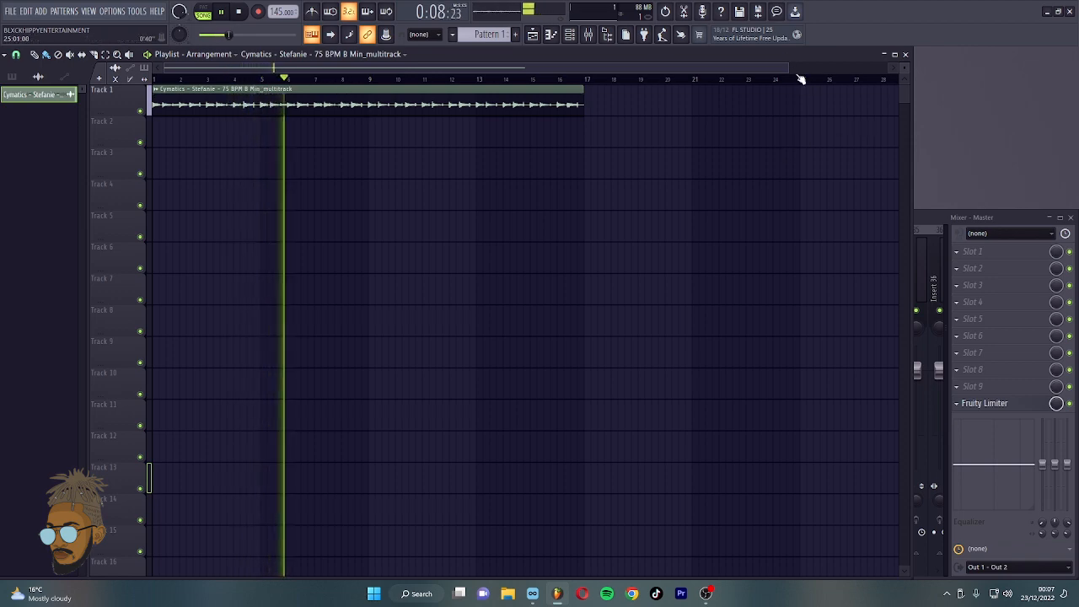
scroll(809, 92, "down", 1)
key("space")
Make playlist Track 1 an audio track linked to mixer Insert 10 and show that insert in the mixer.
right_click(126, 99)
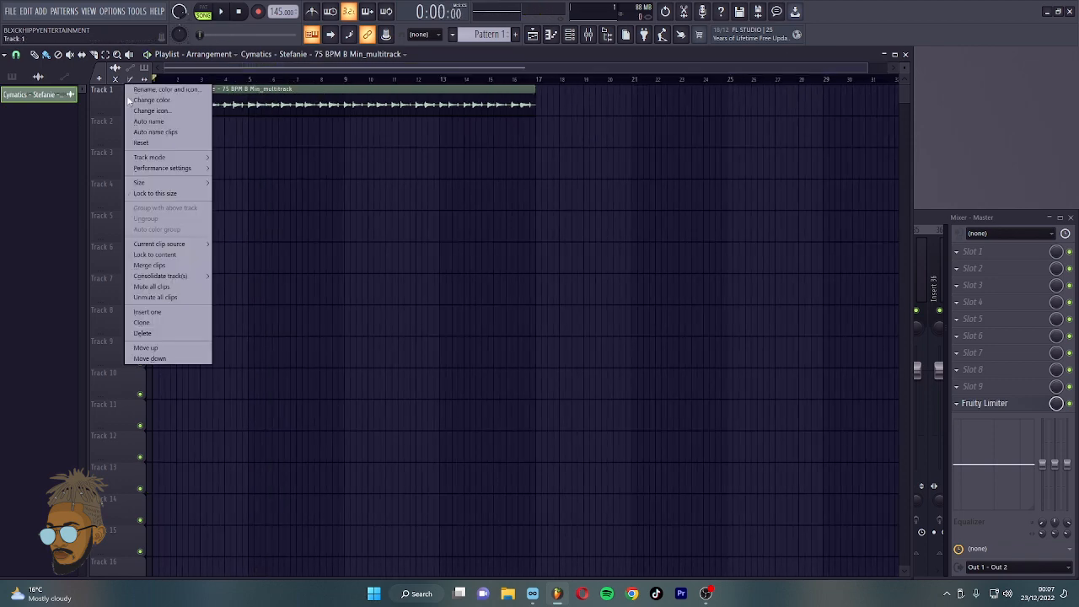
right_click(106, 98)
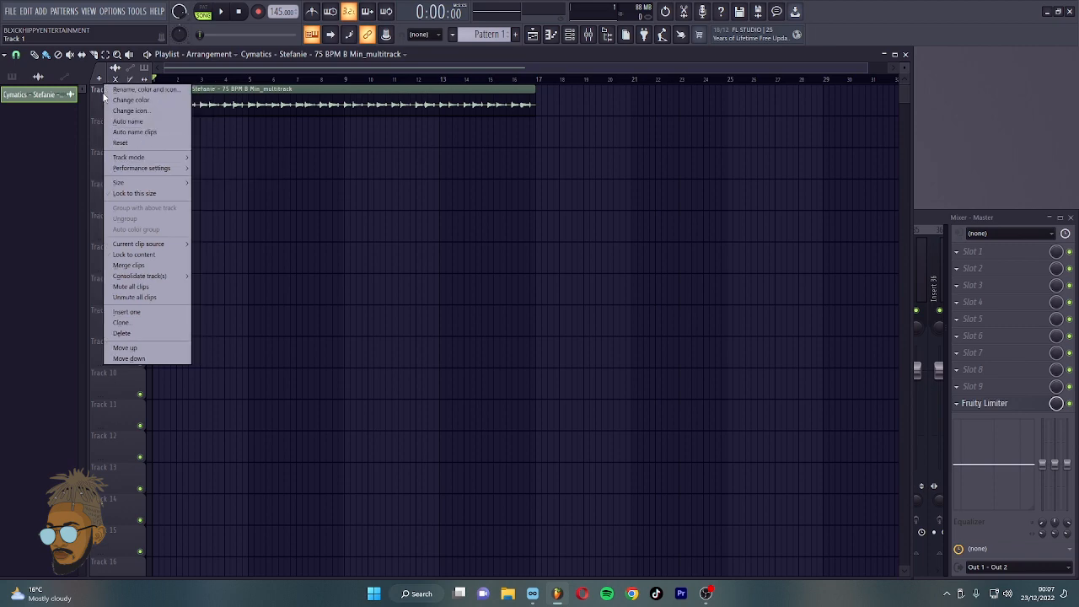
mouse_move(148, 157)
mouse_move(226, 178)
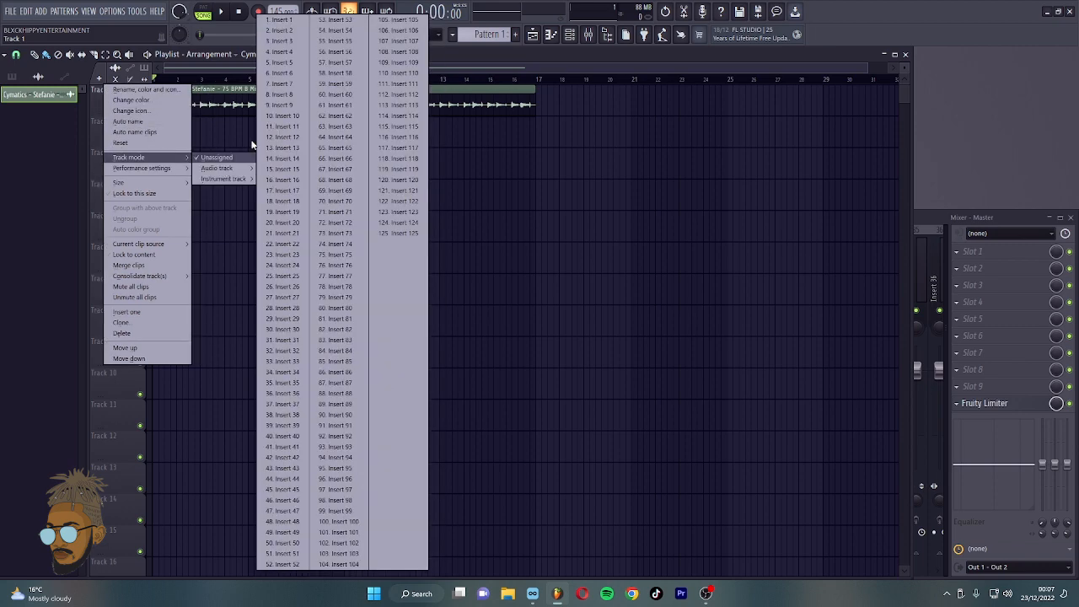
left_click(305, 120)
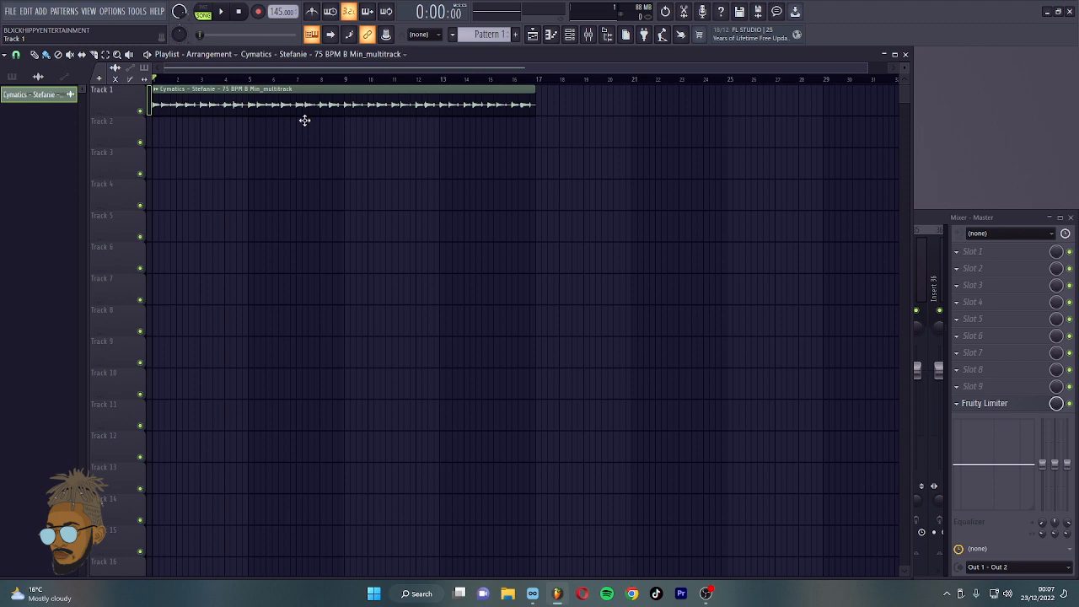
left_click(98, 104)
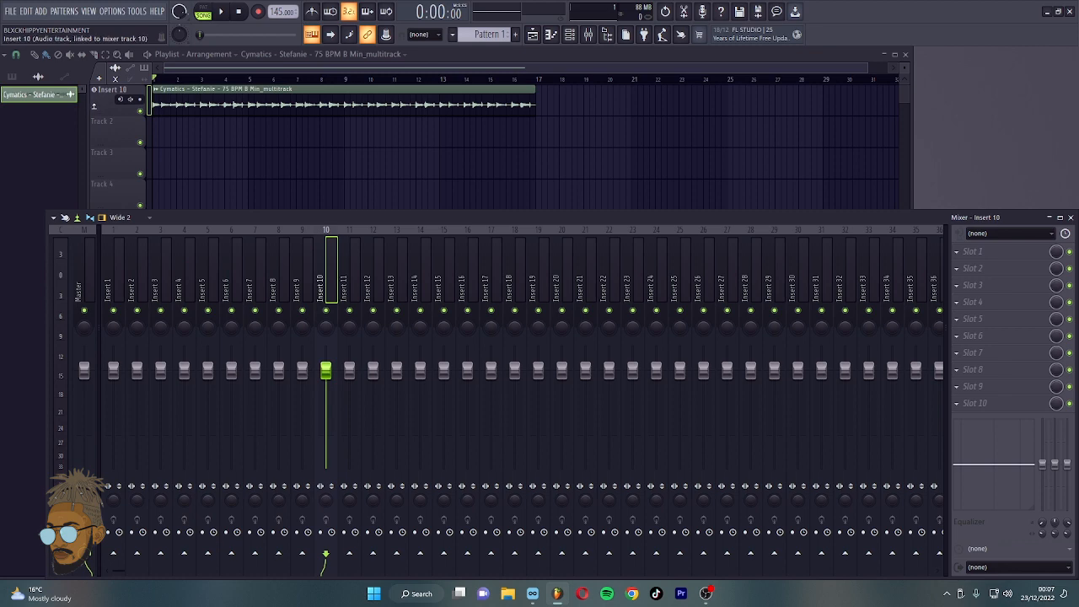
Auto name playlist Track 1 after the Stefanie clip and show its linked Insert 10 in the mixer.
right_click(98, 101)
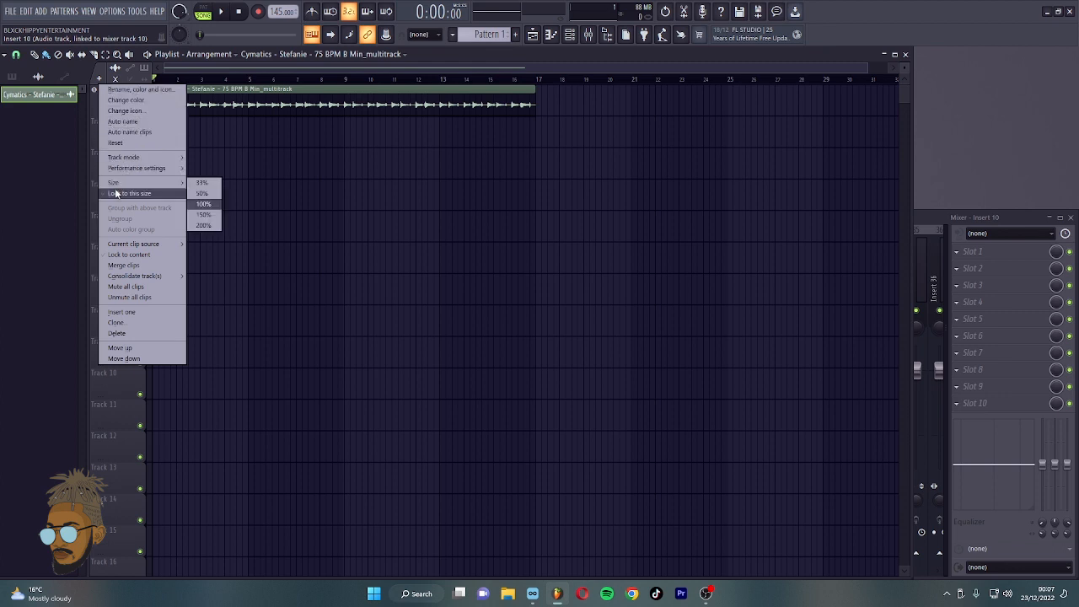
mouse_move(114, 189)
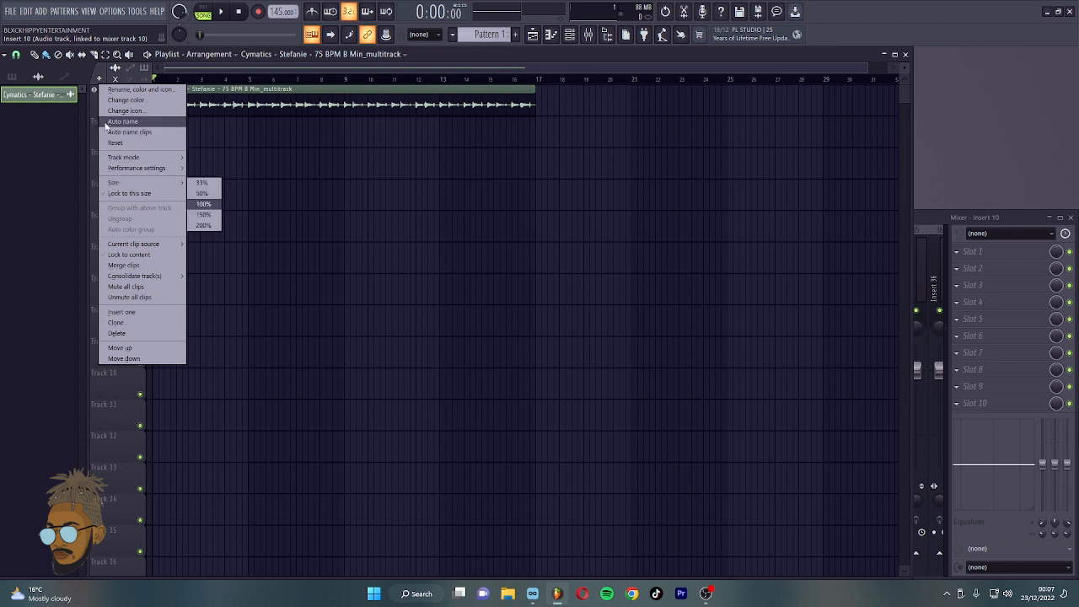
left_click(116, 134)
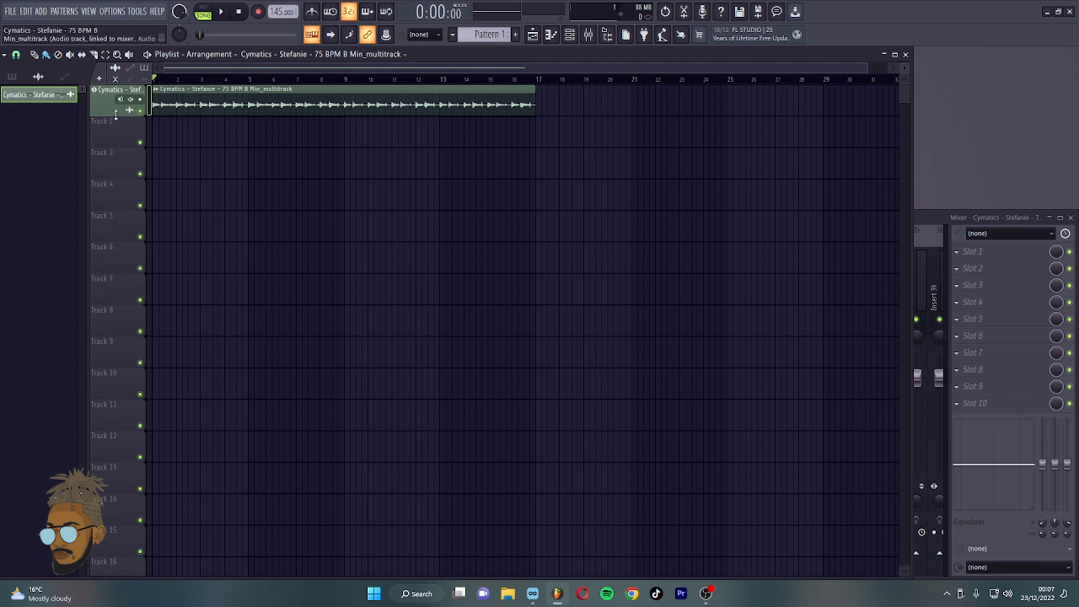
left_click(103, 103)
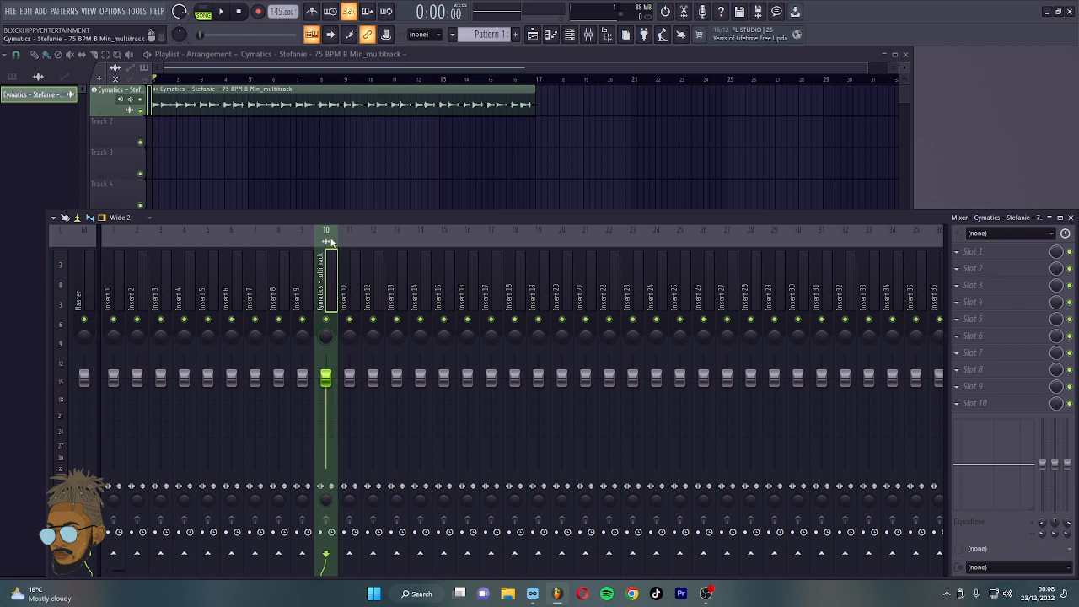
Load the saved mixer track state MS onto mixer Insert 1.
left_click(110, 242)
right_click(110, 242)
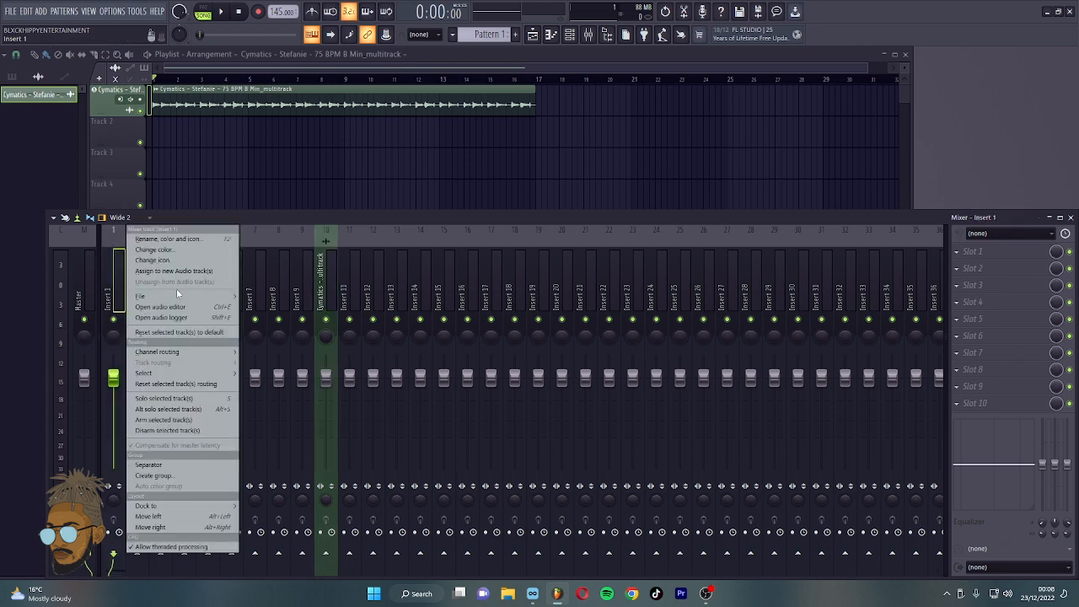
mouse_move(182, 297)
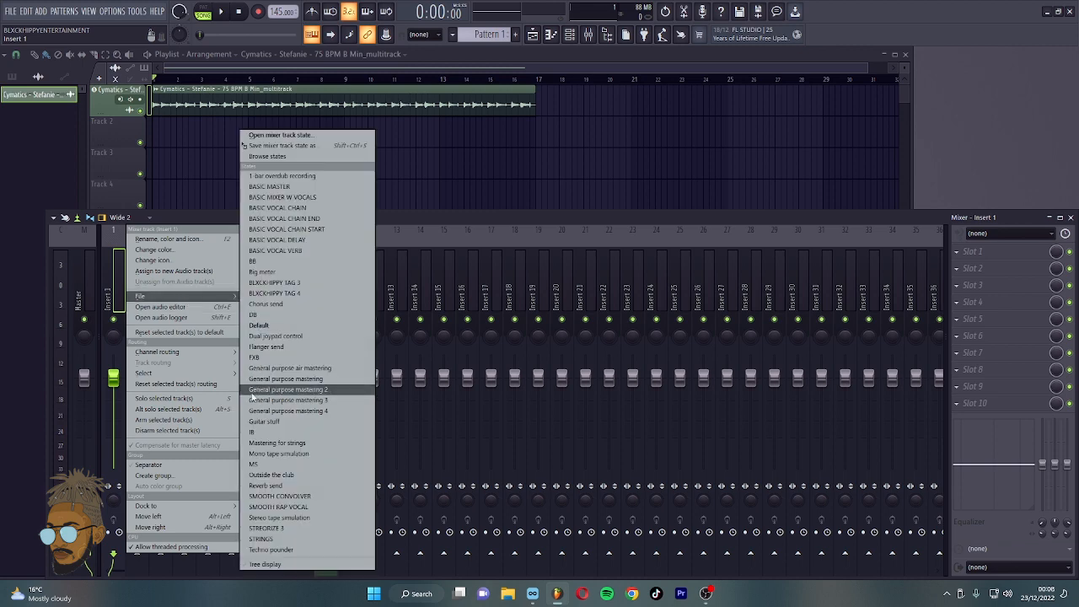
left_click(254, 464)
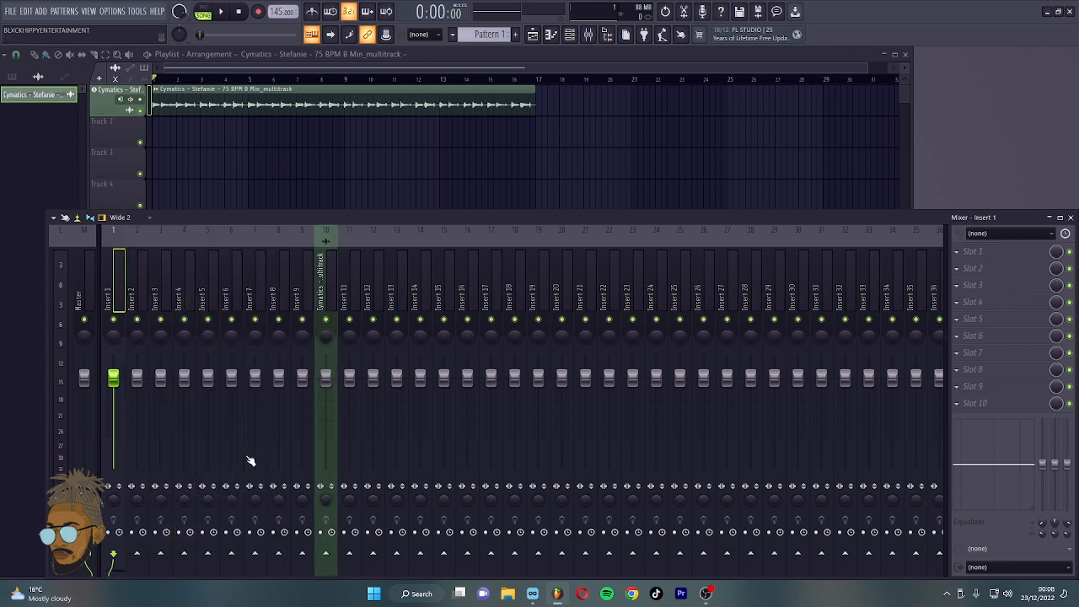
Rename mixer Insert 2 as S.
left_click(135, 263)
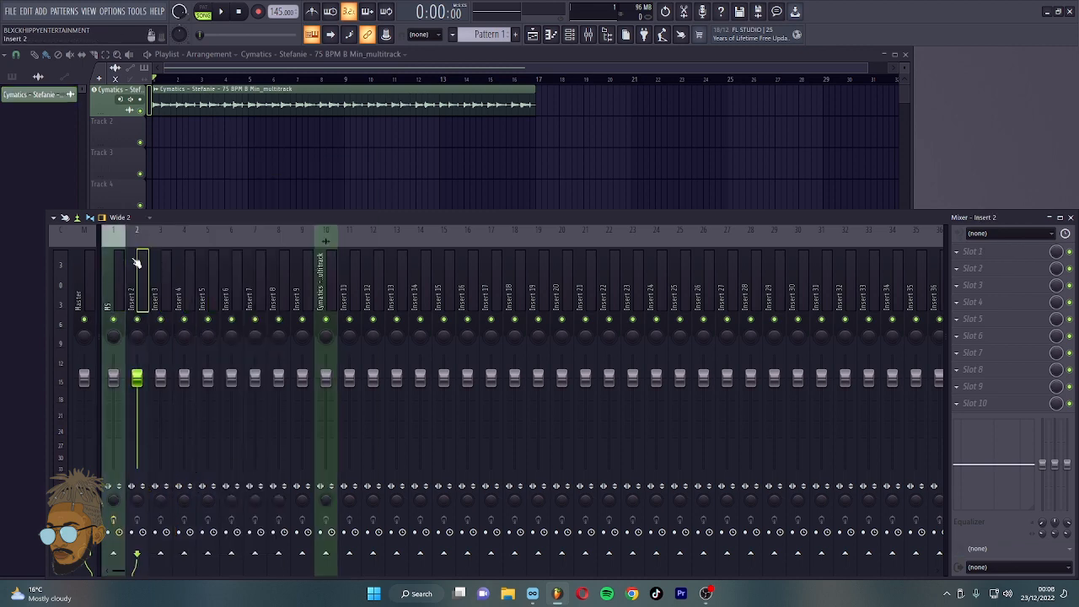
double_click(135, 263)
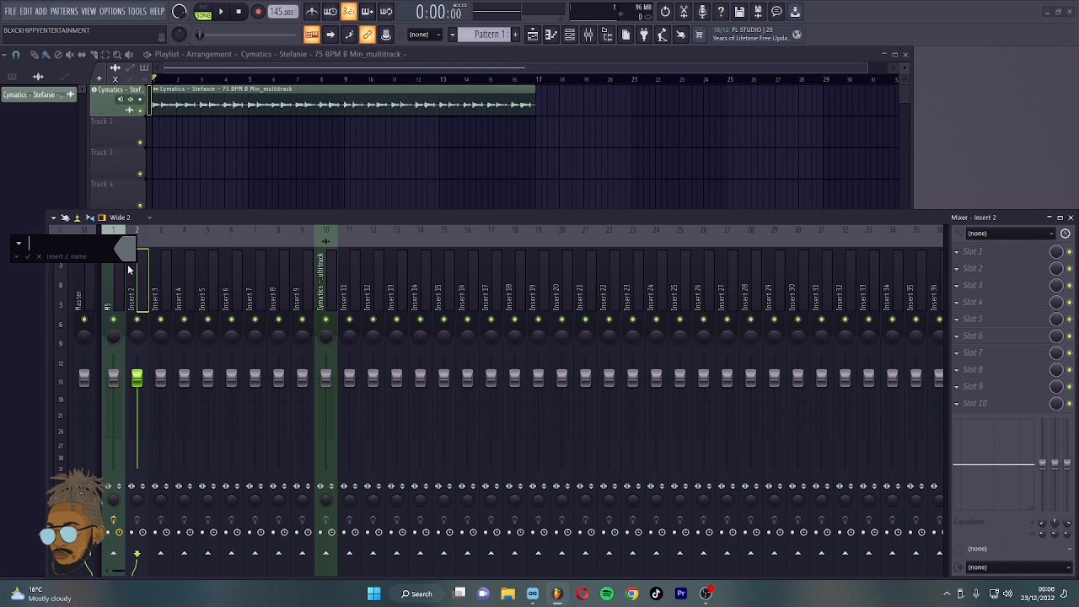
left_click(125, 264)
double_click(131, 271)
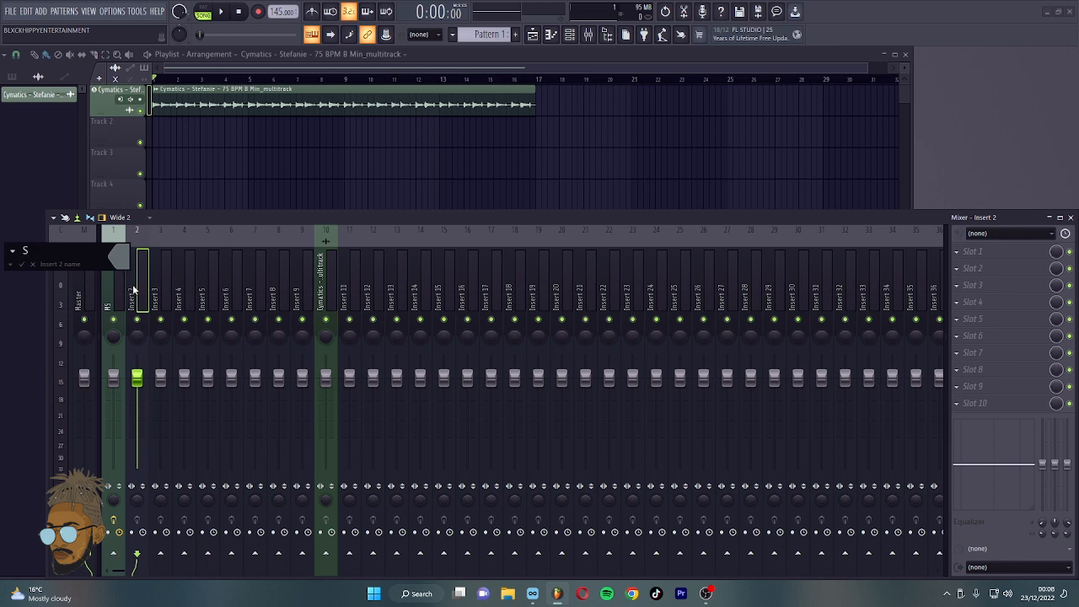
key("Return")
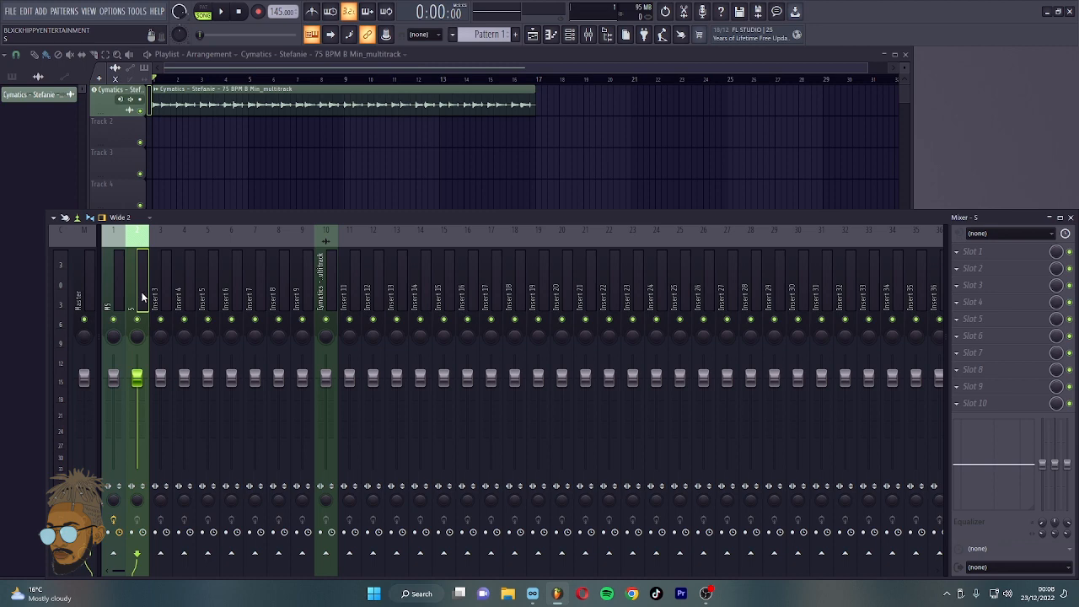
Route mixer track S to the MS track and play back the Stefanie loop.
left_click(120, 553)
key("space")
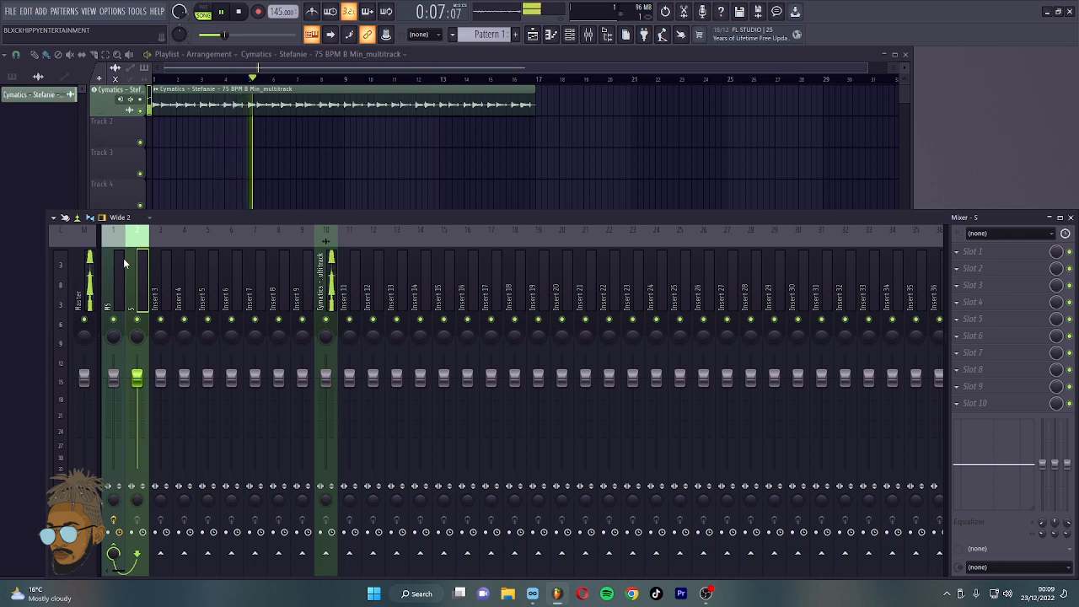
key("space")
Switch to Loopcloud and filter the sample library to files containing DRILL.
left_click(483, 593)
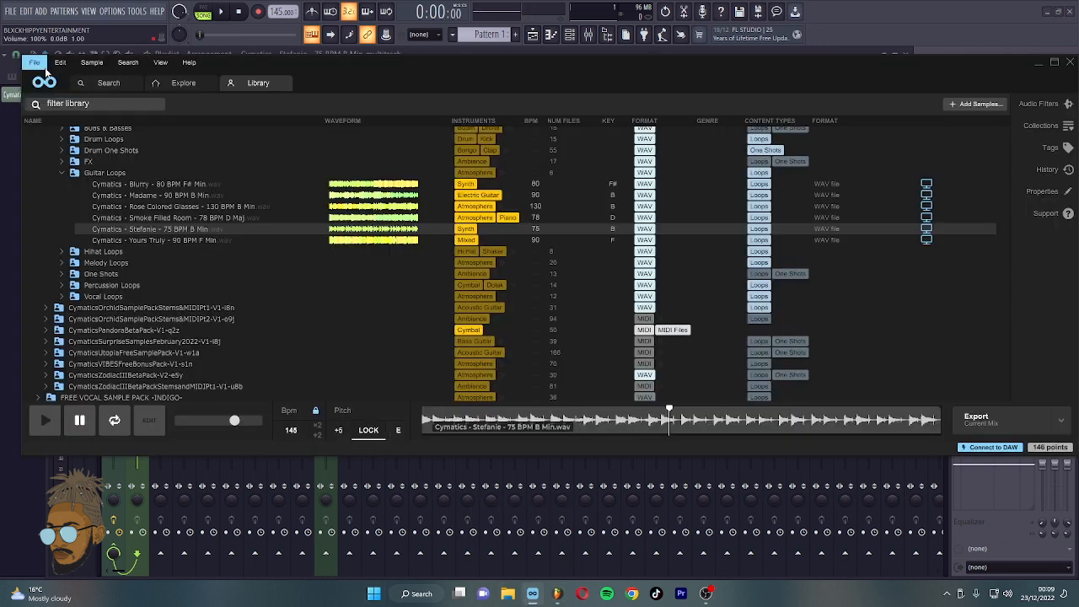
left_click(98, 104)
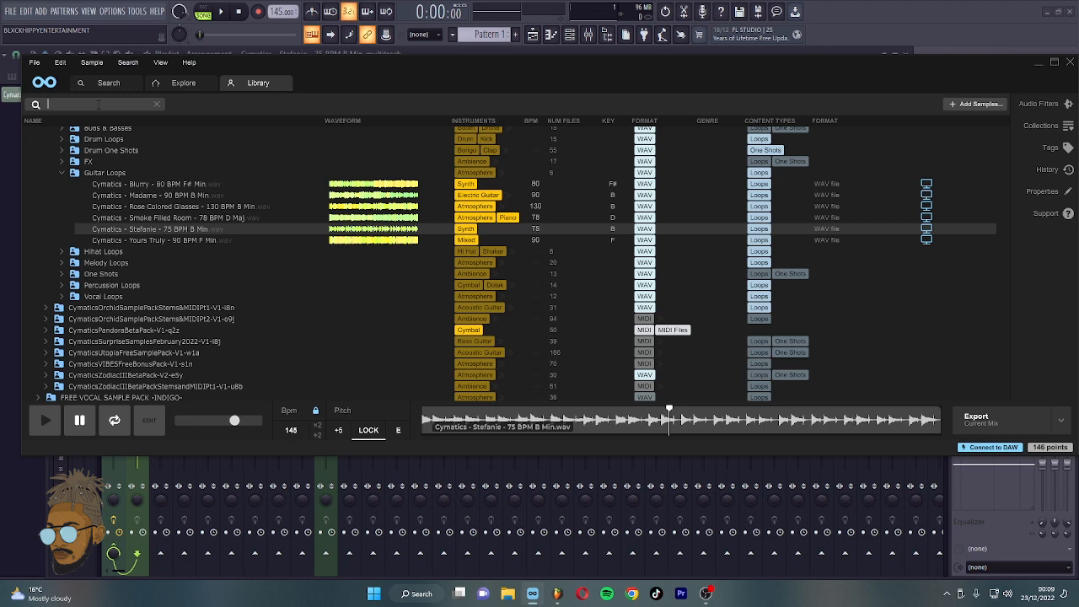
type("DRILL")
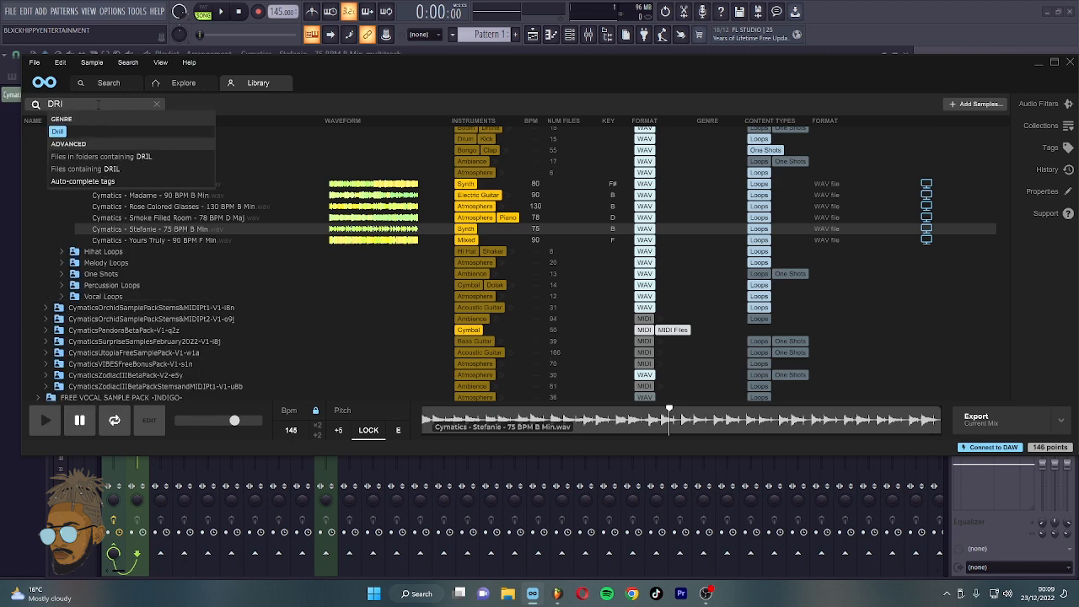
left_click(127, 170)
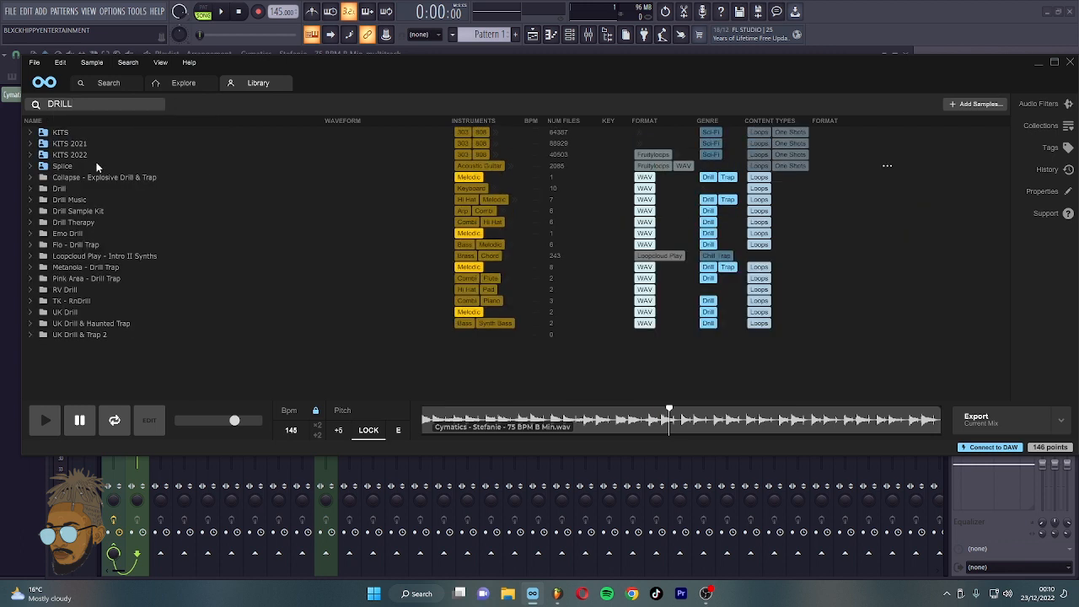
Open the Hihat Loops folder of the Cymatics Nitro Hihat MIDI & Loops pack within KITS 2022.
left_click(30, 156)
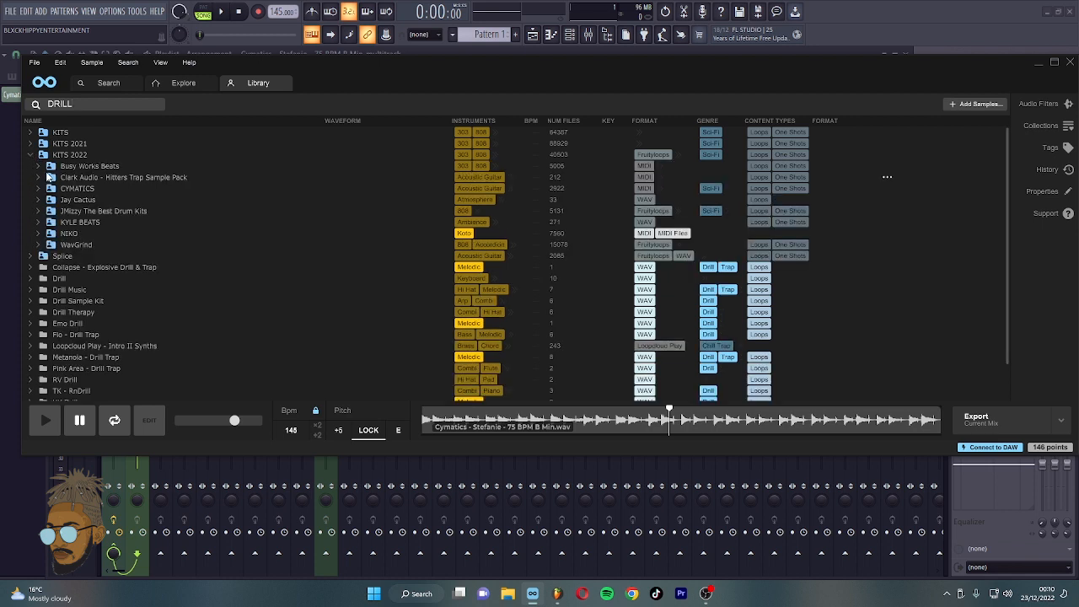
left_click(38, 190)
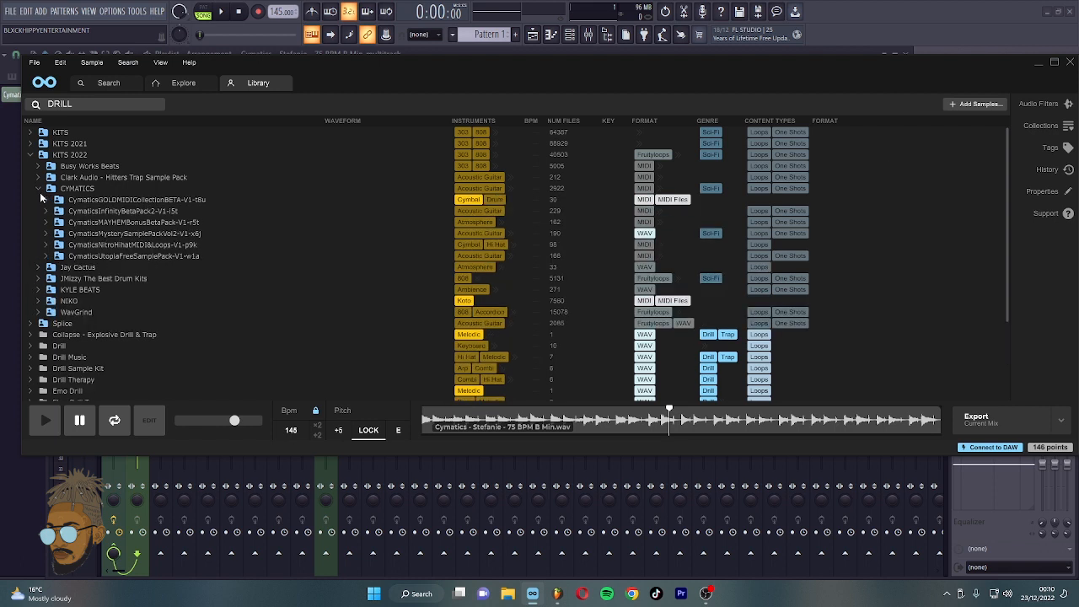
left_click(46, 245)
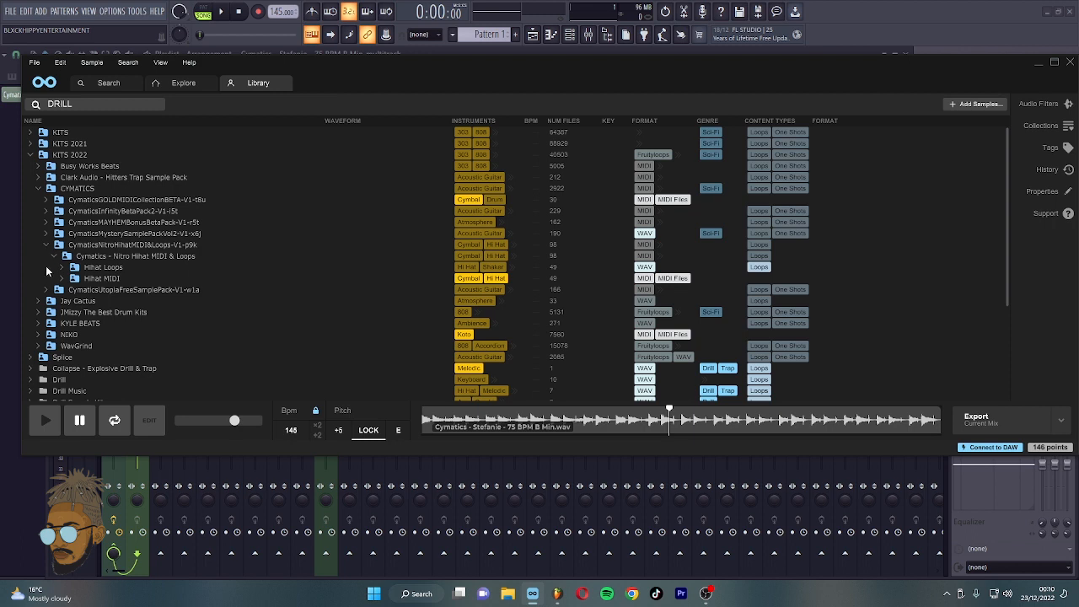
left_click(61, 267)
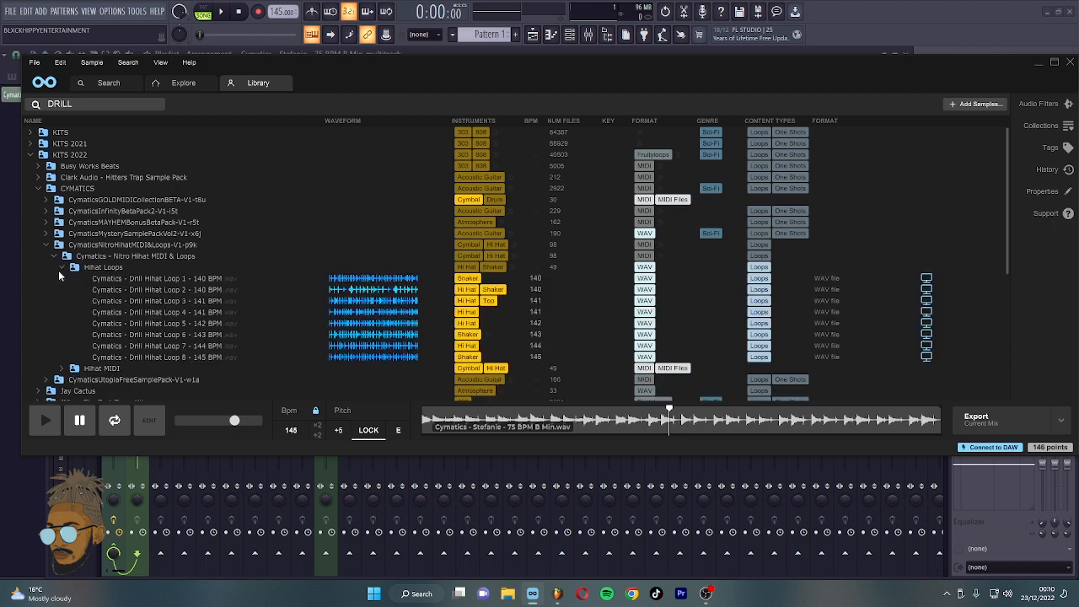
Preview Cymatics Drill Hihat Loop 4 and place it at bar 5 of Track 2 in the FL Studio playlist.
left_click(180, 314)
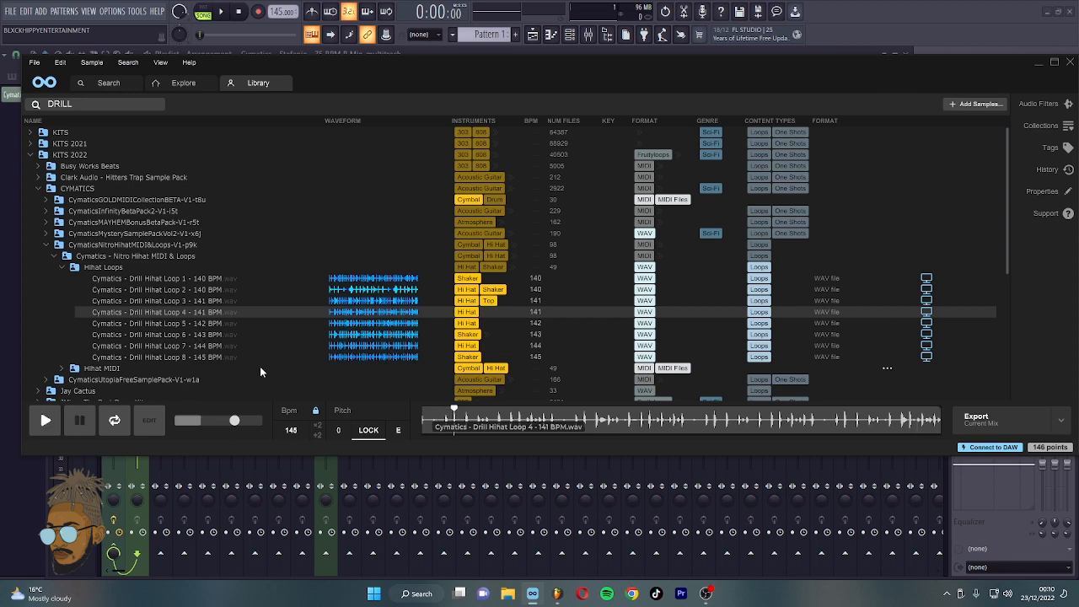
key("space")
left_click_drag(1009, 426, 287, 129)
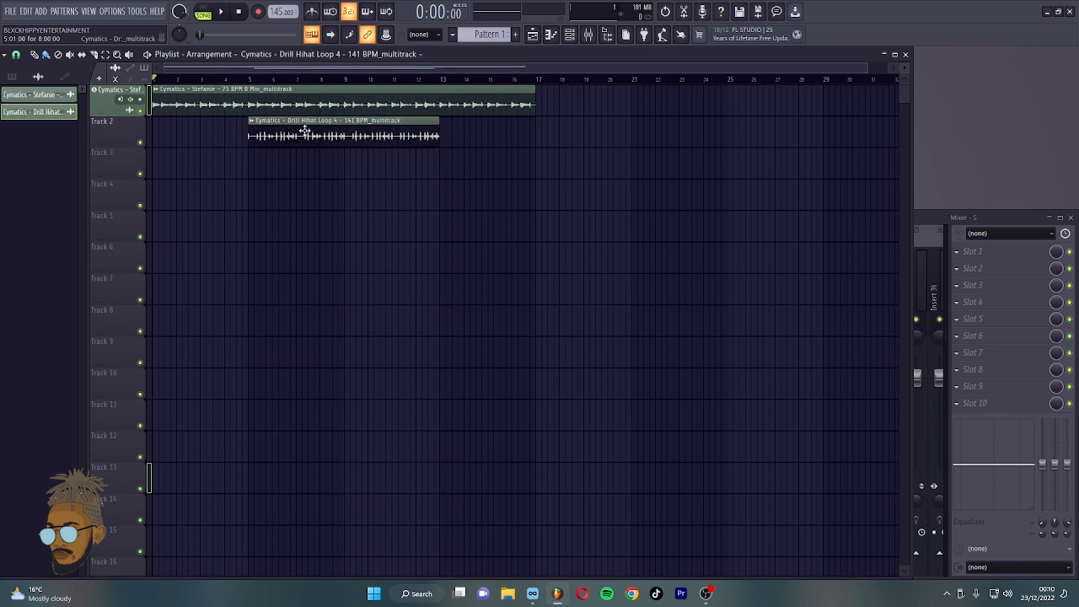
Arrange the hi-hat as four bars on Track 2 and eight bars from bar 9 on Track 3, and slice the Stefanie clip at bar 9.
left_click_drag(439, 123, 538, 152)
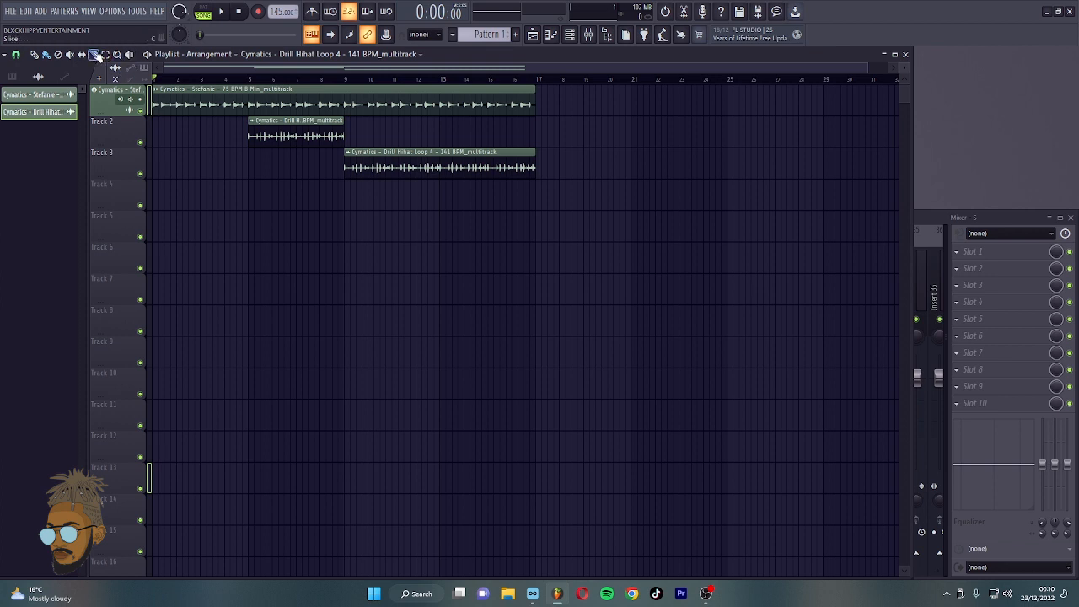
left_click(97, 54)
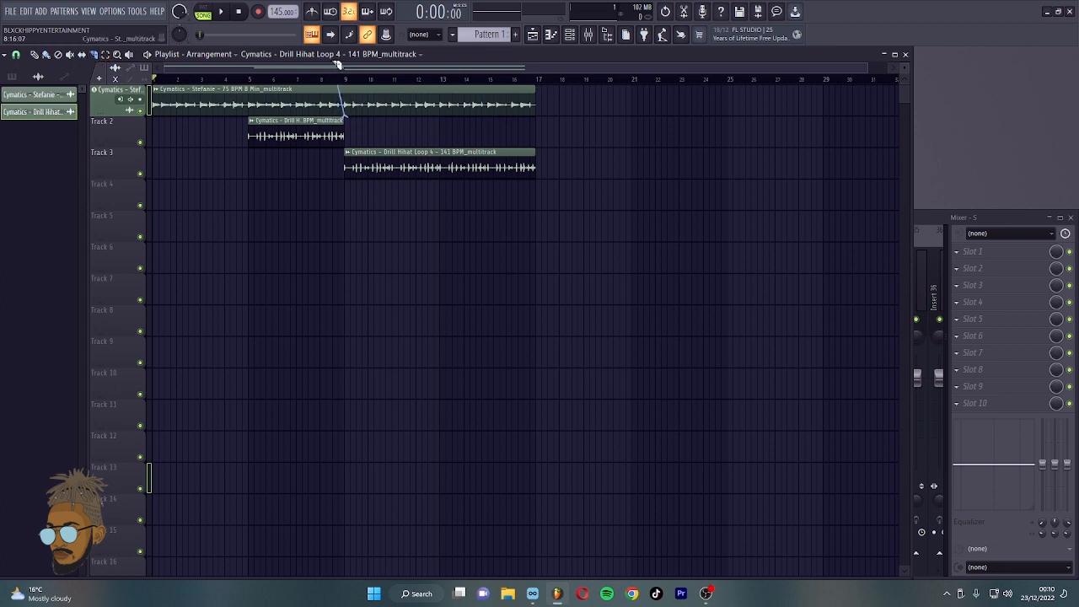
left_click(337, 56)
left_click(441, 54)
key("ctrl+z")
left_click_drag(344, 124, 346, 74)
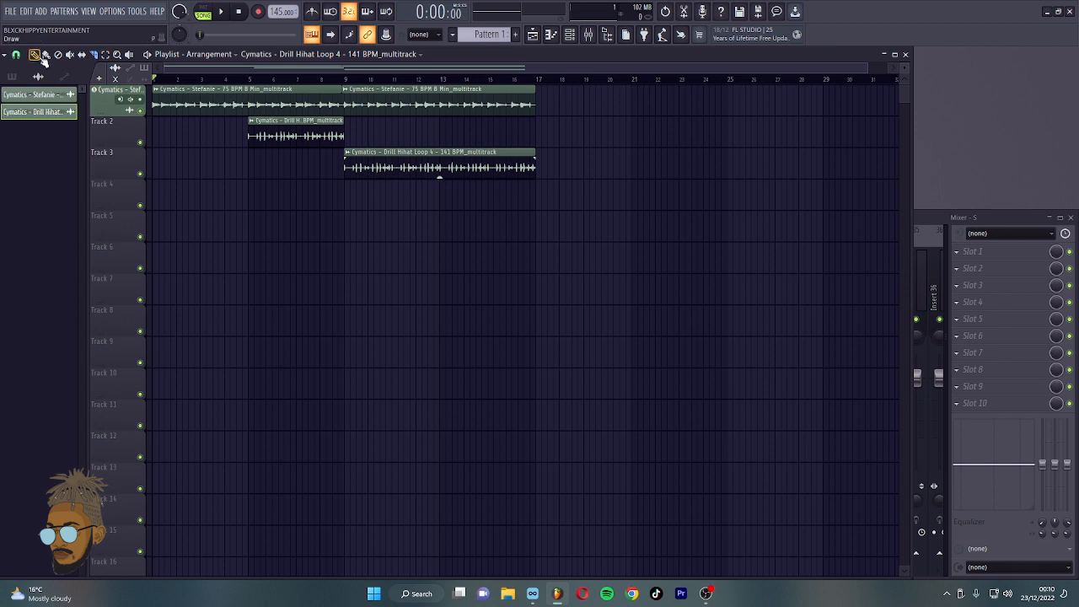
Play the arrangement and trim the Track 2 hi-hat clip to end about half a bar before bar 9.
key("space")
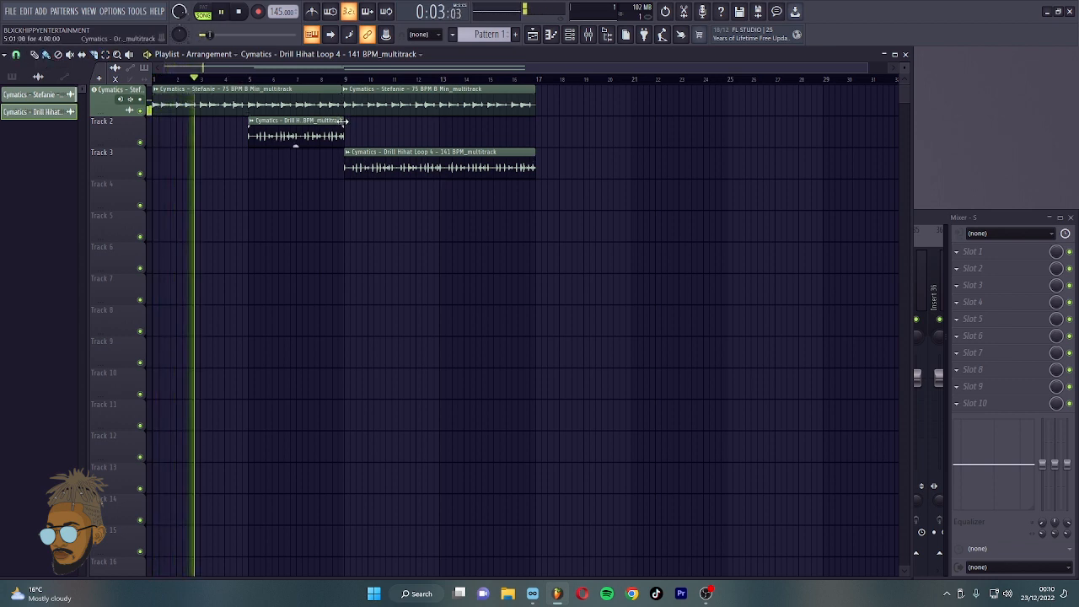
left_click_drag(343, 124, 332, 124)
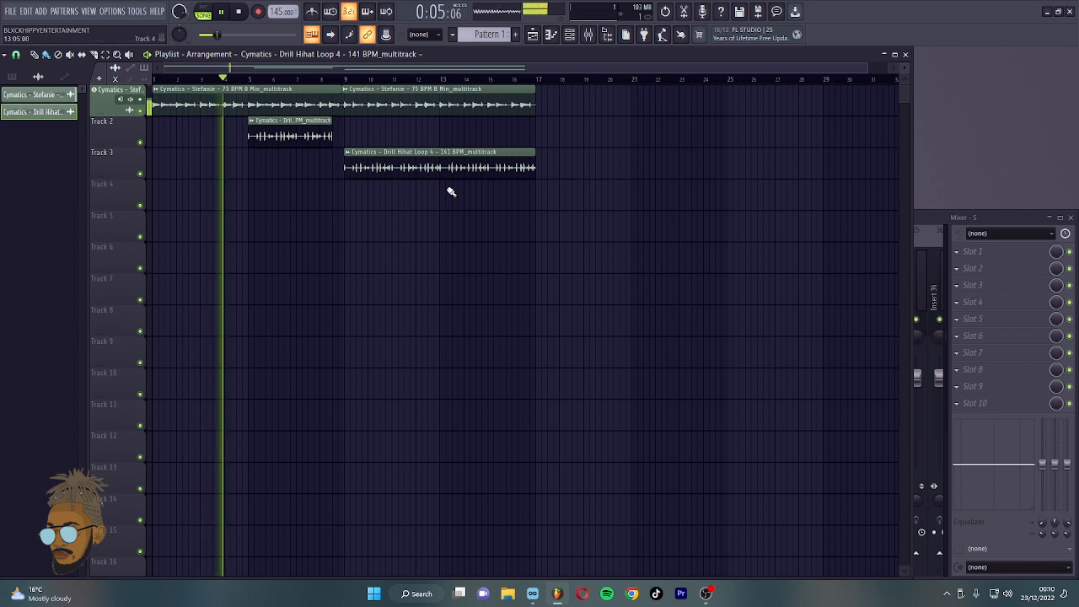
Try duplicating the Stefanie and hi-hat clips from bars 9 to 17 at bar 17, check the join, and delete the duplicates.
left_click_drag(447, 187, 438, 103)
key("ctrl+b")
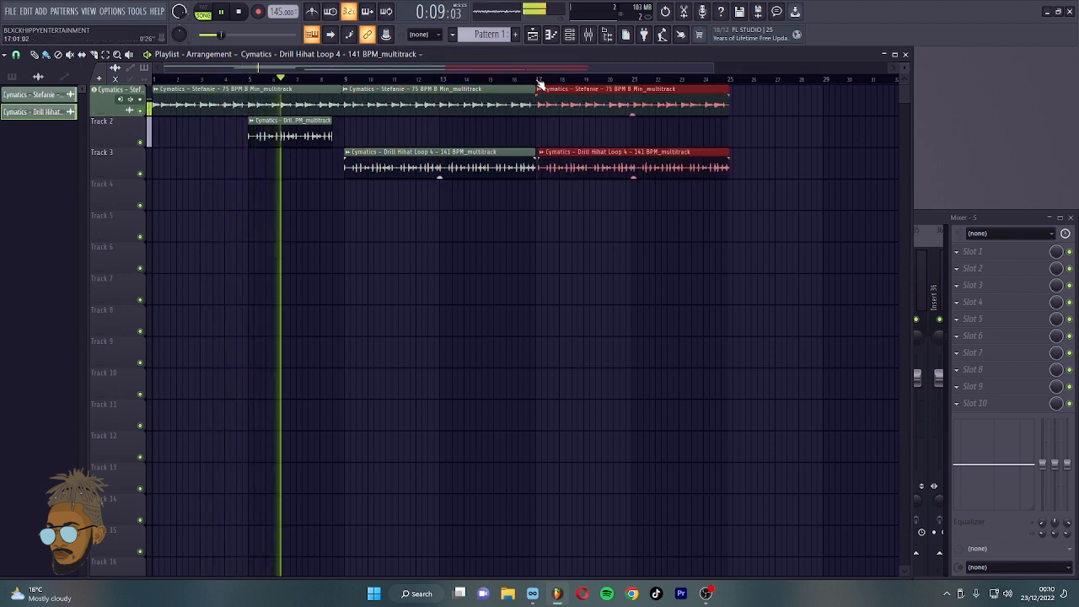
scroll(539, 83, "up", 5)
scroll(540, 86, "up", 3)
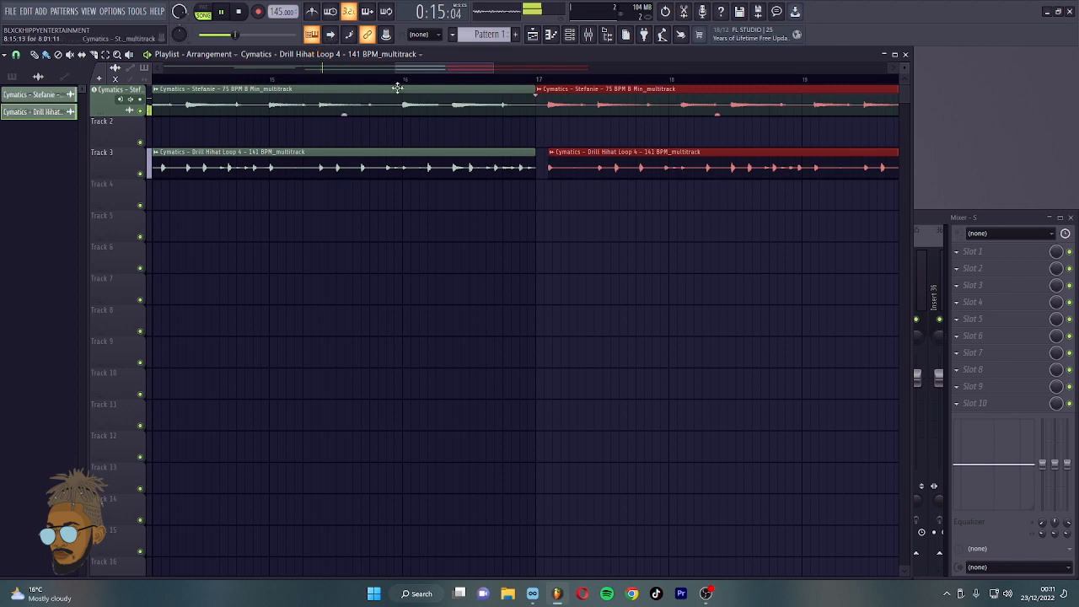
left_click_drag(326, 67, 251, 86)
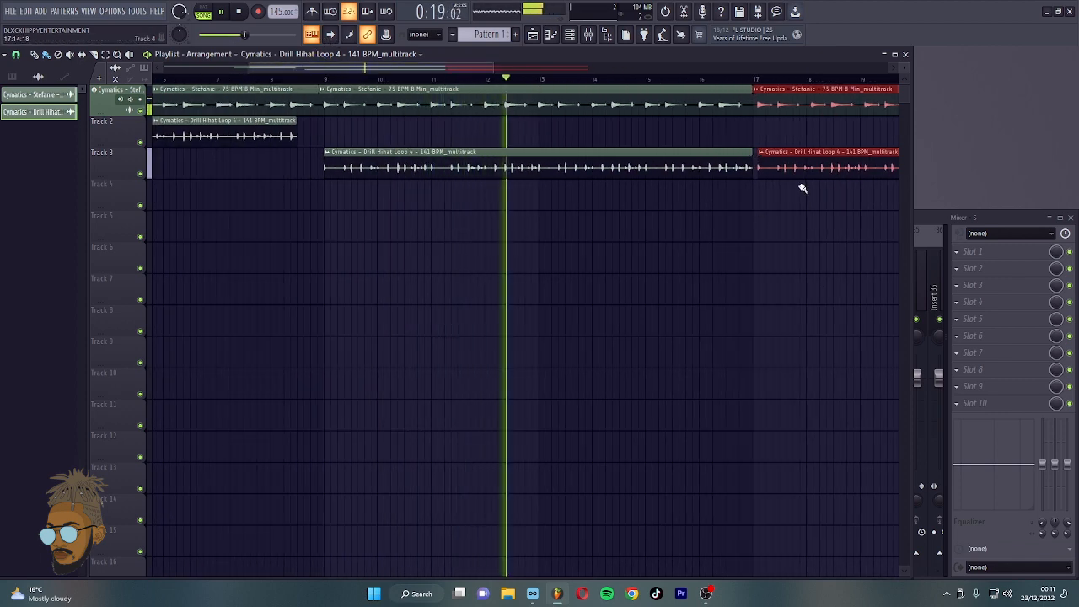
key("space")
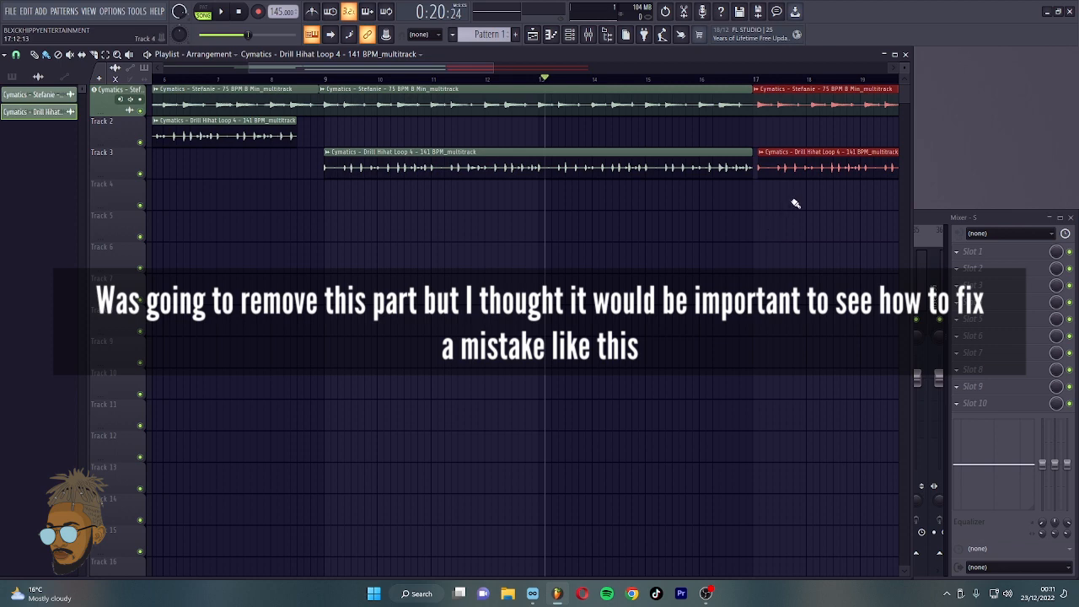
right_click(800, 162)
right_click(801, 104)
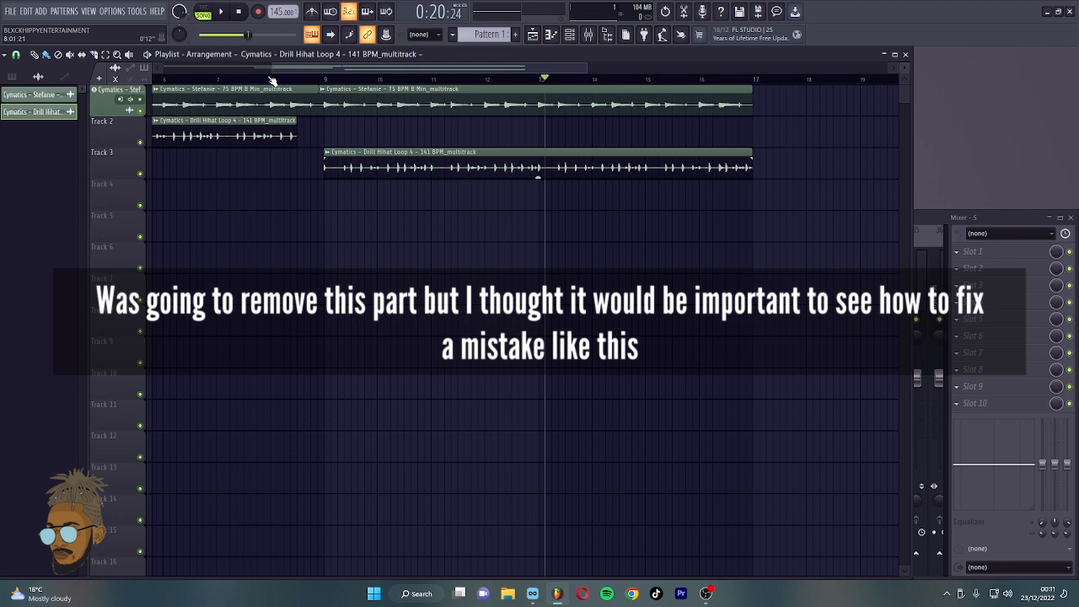
Delete the Stefanie clip on Track 1 and the hi-hat clip on Track 3 that start at bar 9.
right_click(498, 95)
right_click(489, 164)
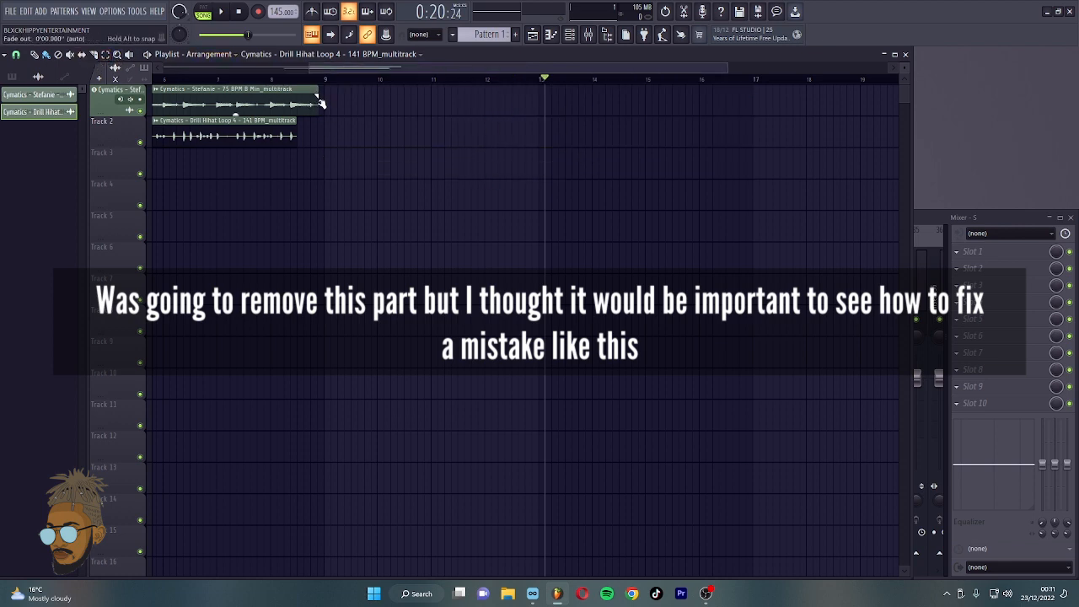
Extend the Stefanie clip to just before bar 17 and place a hi-hat clip from bar 9 to bar 17 on Track 2.
left_click_drag(321, 103, 716, 125)
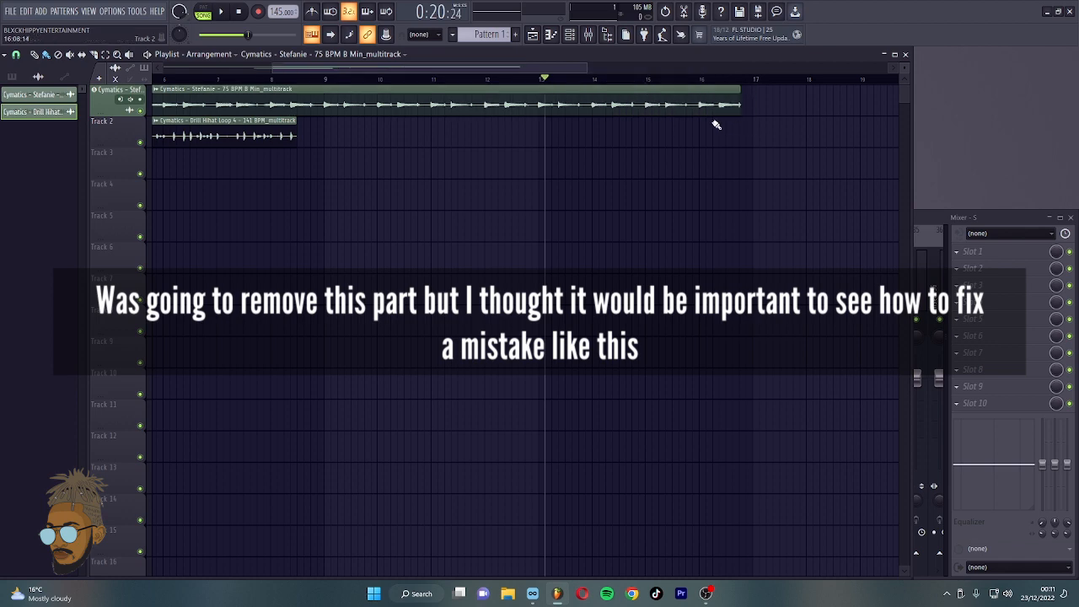
left_click_drag(240, 135, 751, 159)
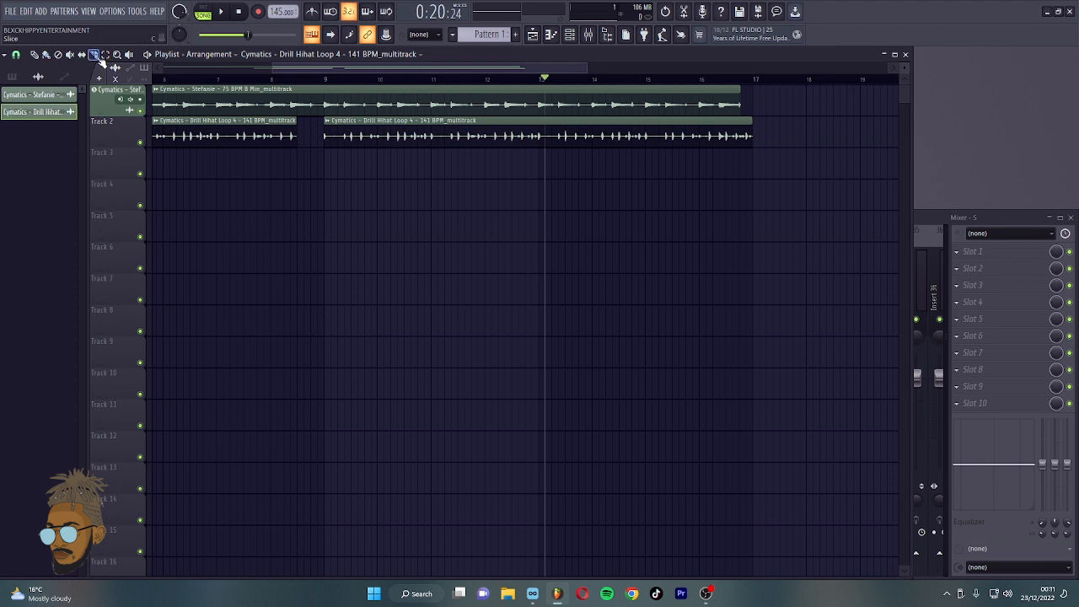
Slice the Stefanie clip on Track 1 at bar 9 and play the arrangement from there.
left_click_drag(326, 114, 323, 81)
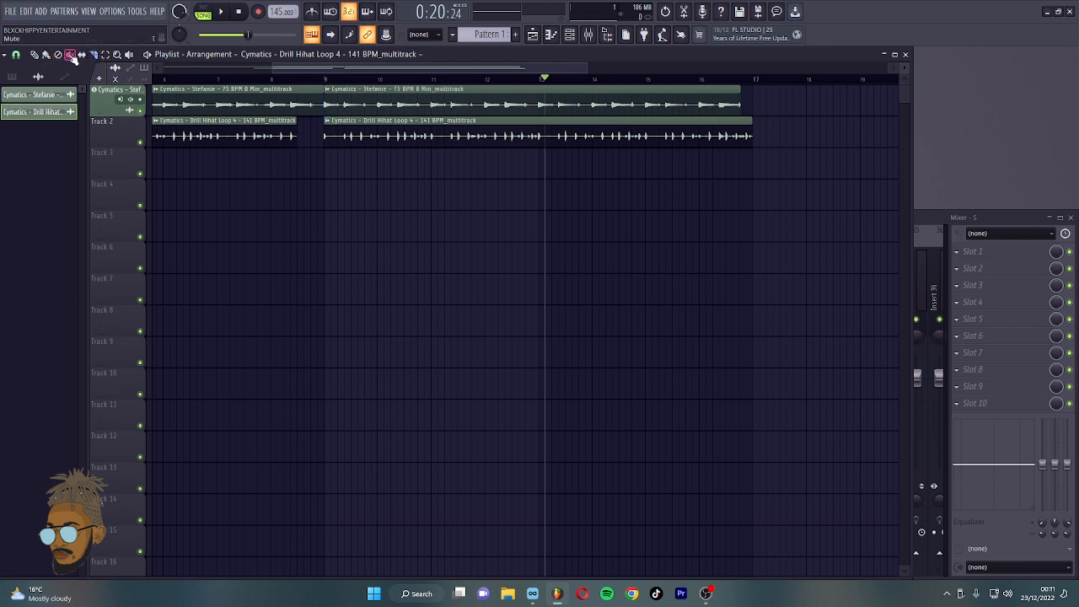
left_click(46, 54)
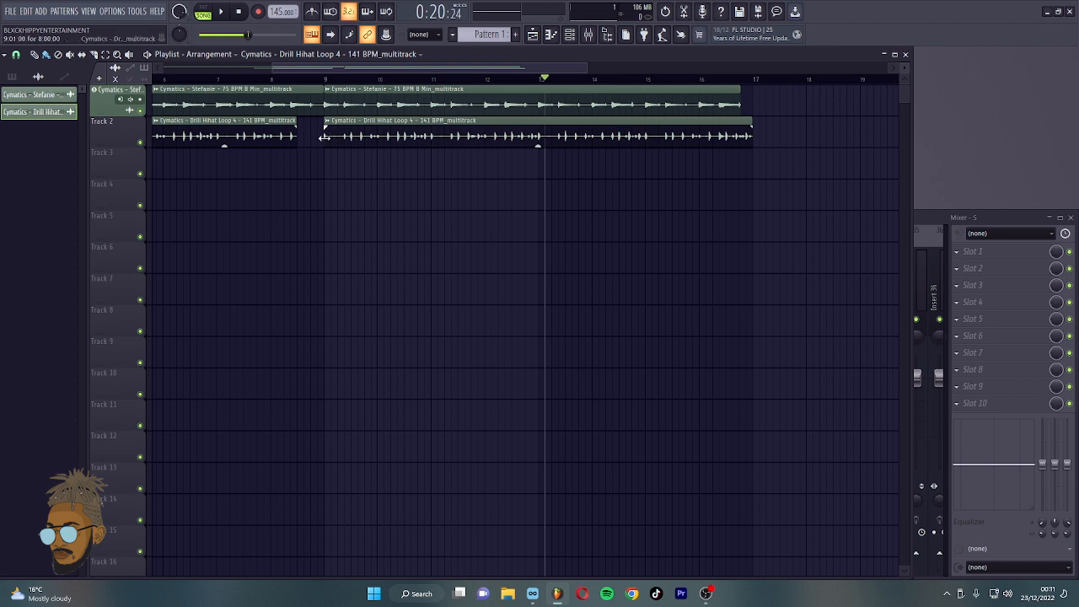
left_click(326, 79)
key("space")
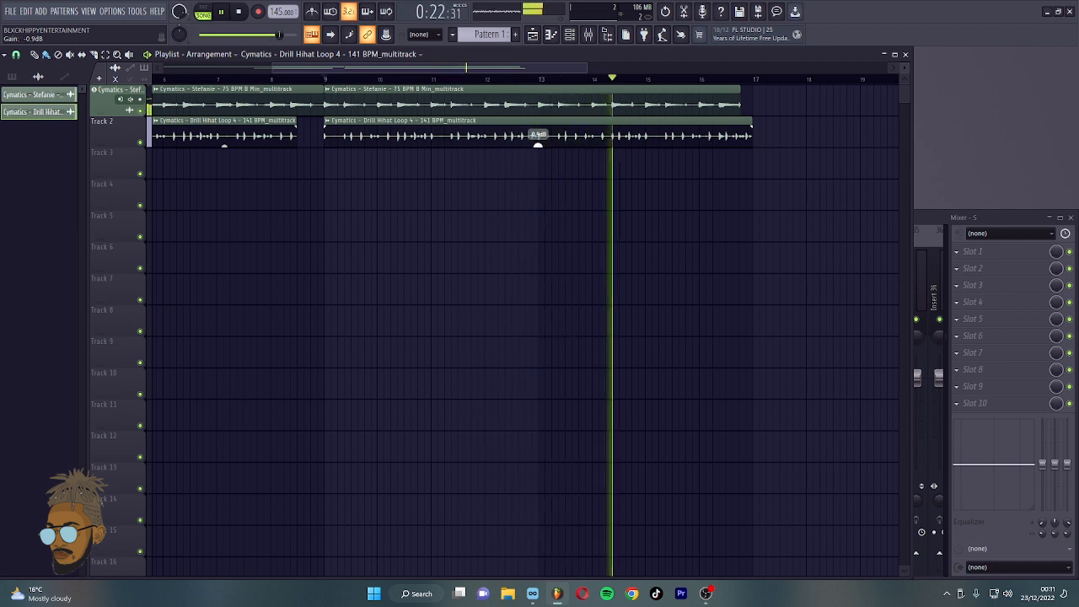
Lower the clip gain of the hi-hat loop starting at bar 9 on Track 2 by about 2 dB and replay from bar 9.
scroll(538, 143, "down", 2)
scroll(539, 147, "down", 1)
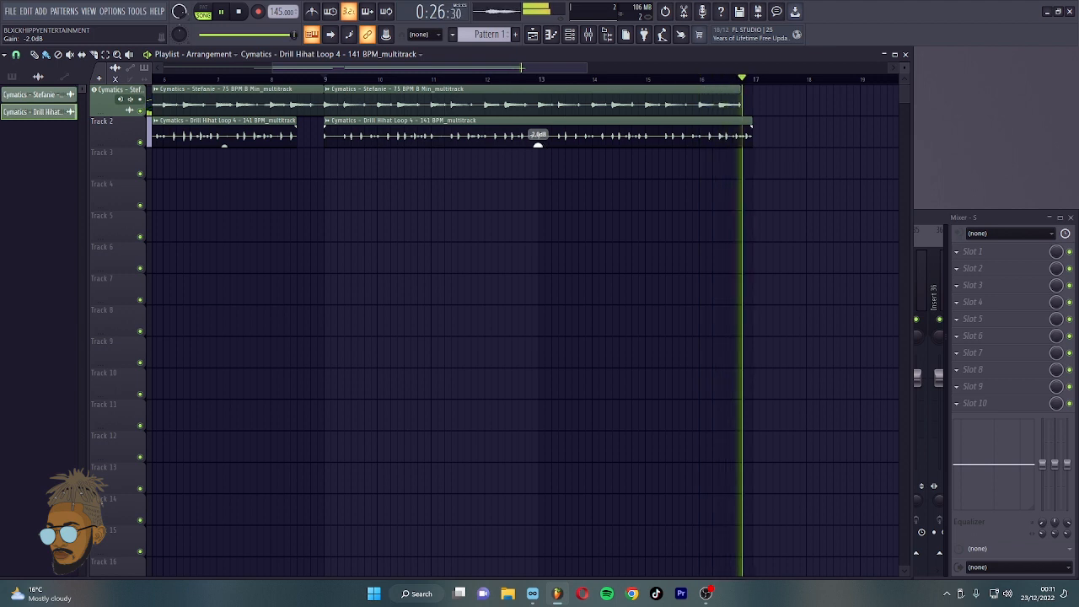
scroll(538, 146, "up", 1)
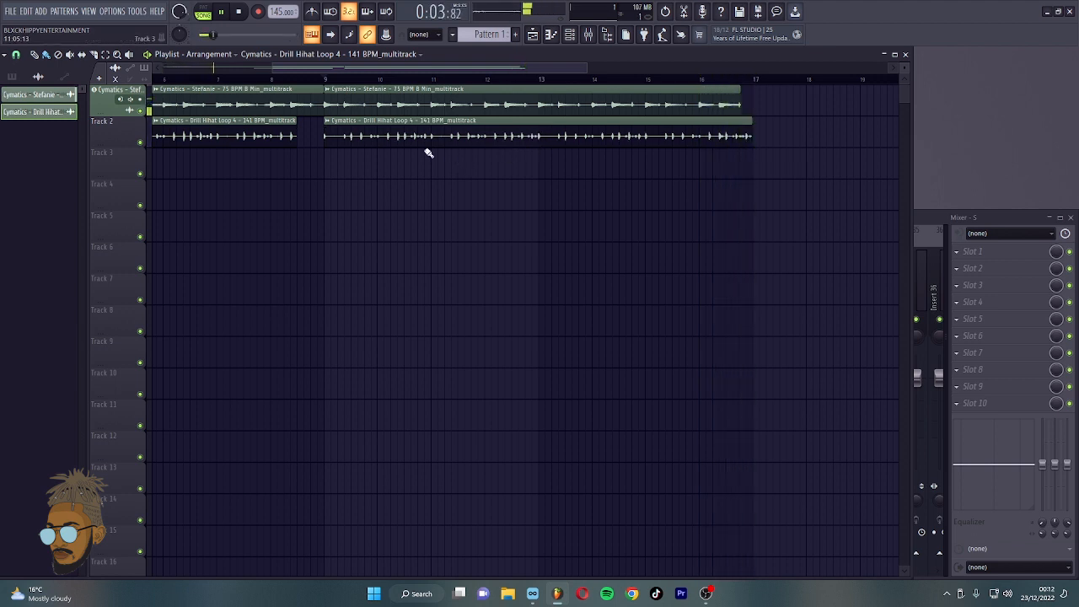
left_click(324, 78)
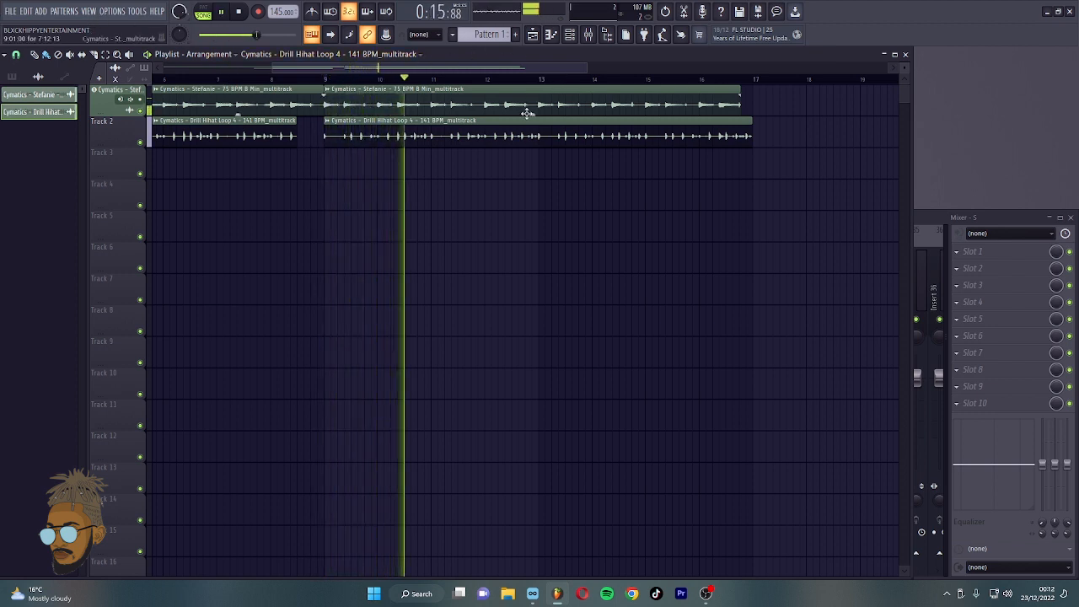
Stop playback and load the saved IB mixer track state onto Insert 3.
left_click(109, 106)
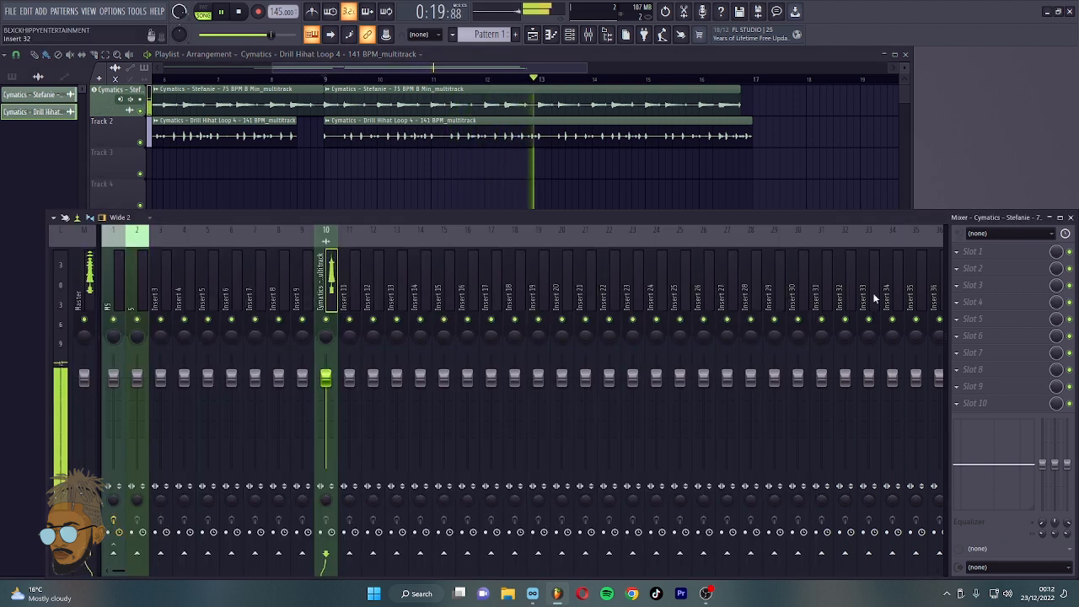
key("space")
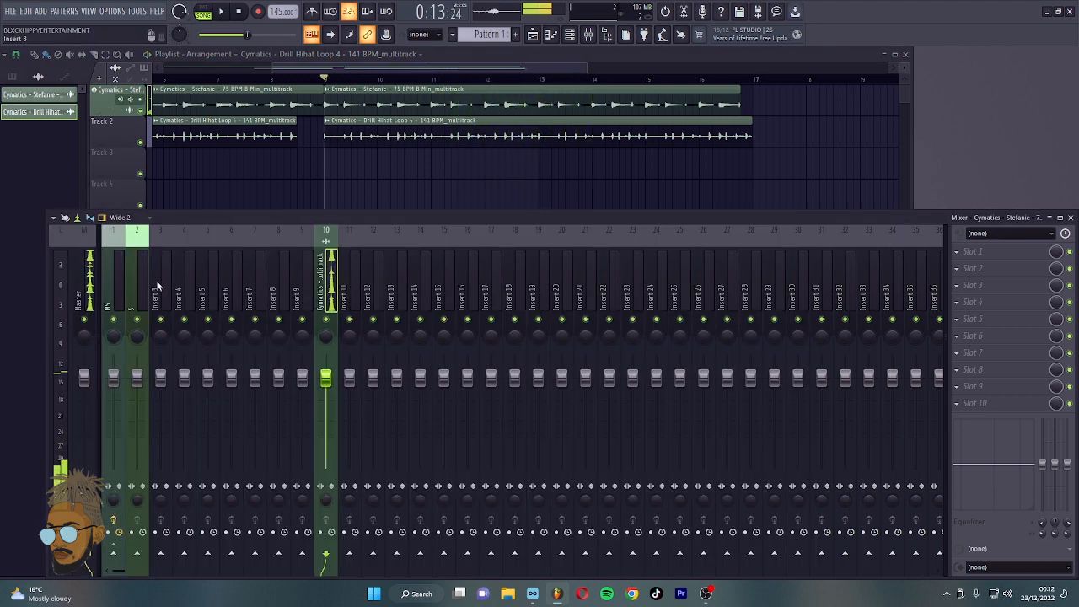
right_click(158, 273)
mouse_move(193, 298)
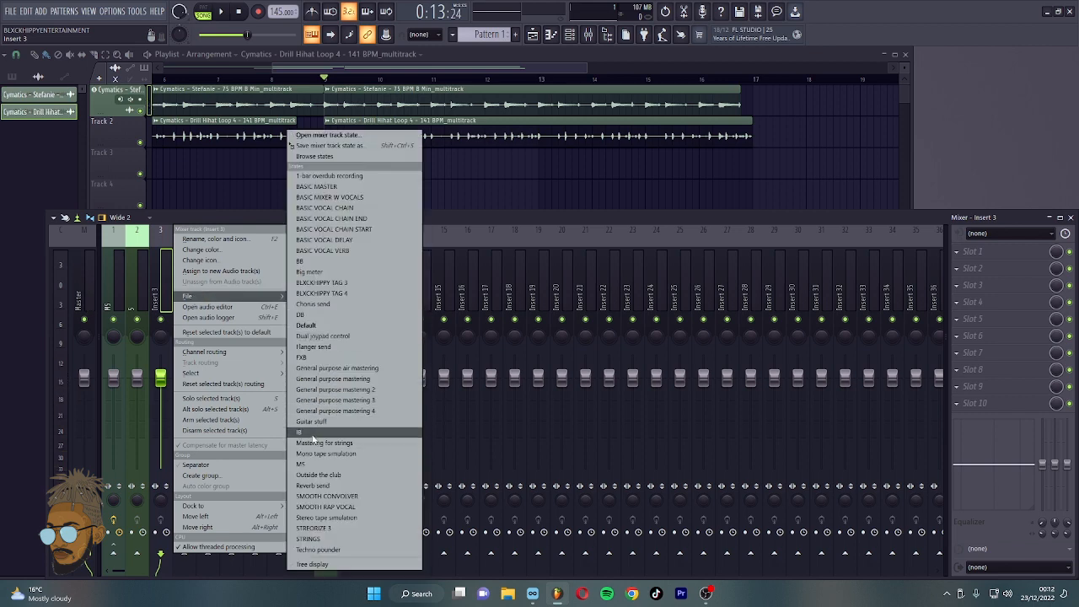
left_click(312, 433)
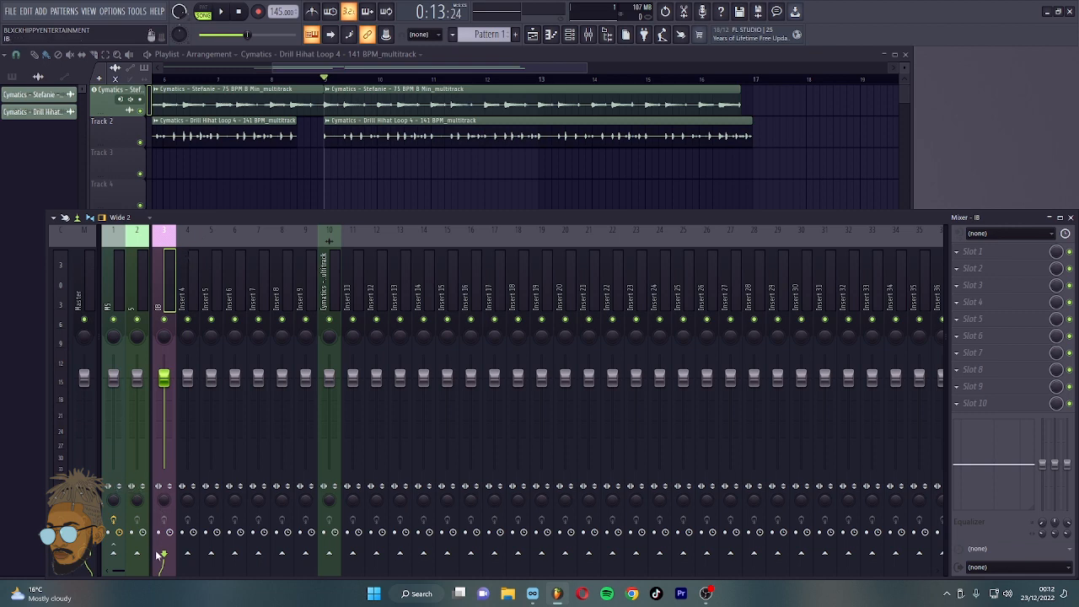
Route the Stefanie multitrack's mixer insert 10 to the IB insert and check it in playback.
left_click(332, 293)
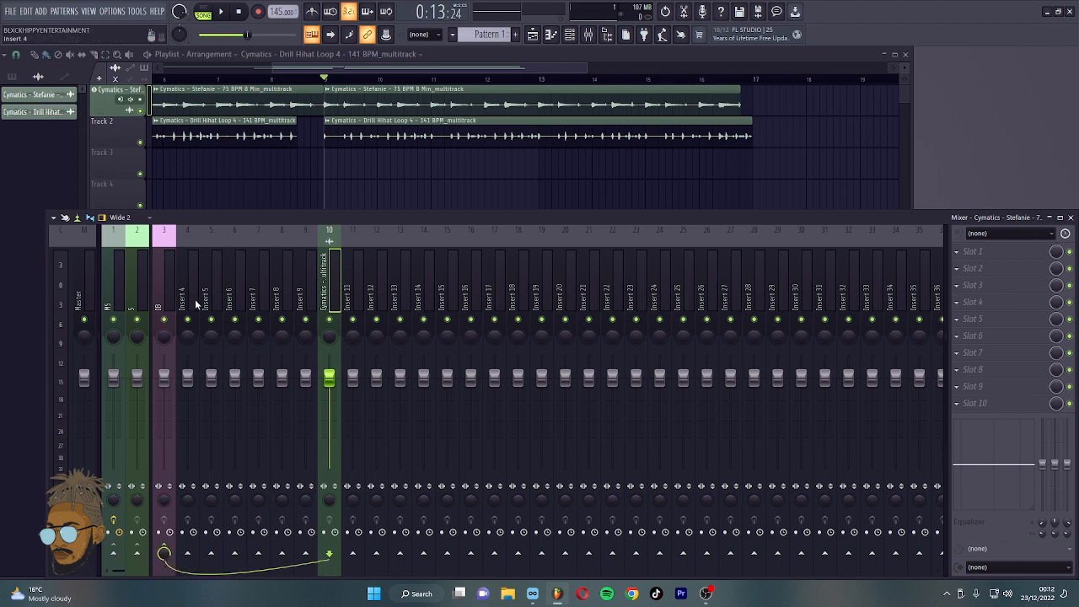
key("space")
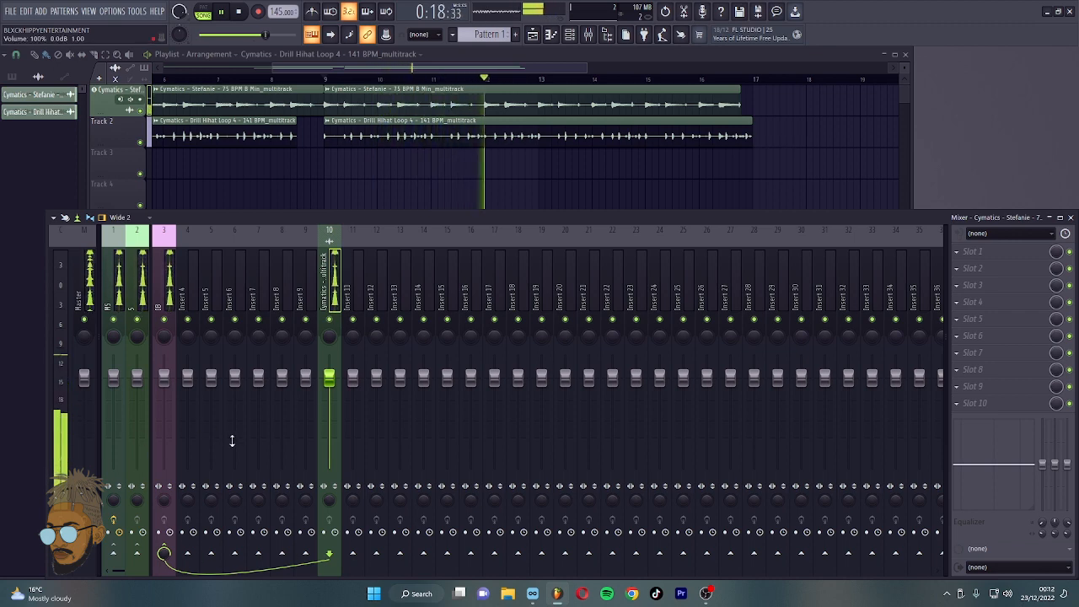
key("space")
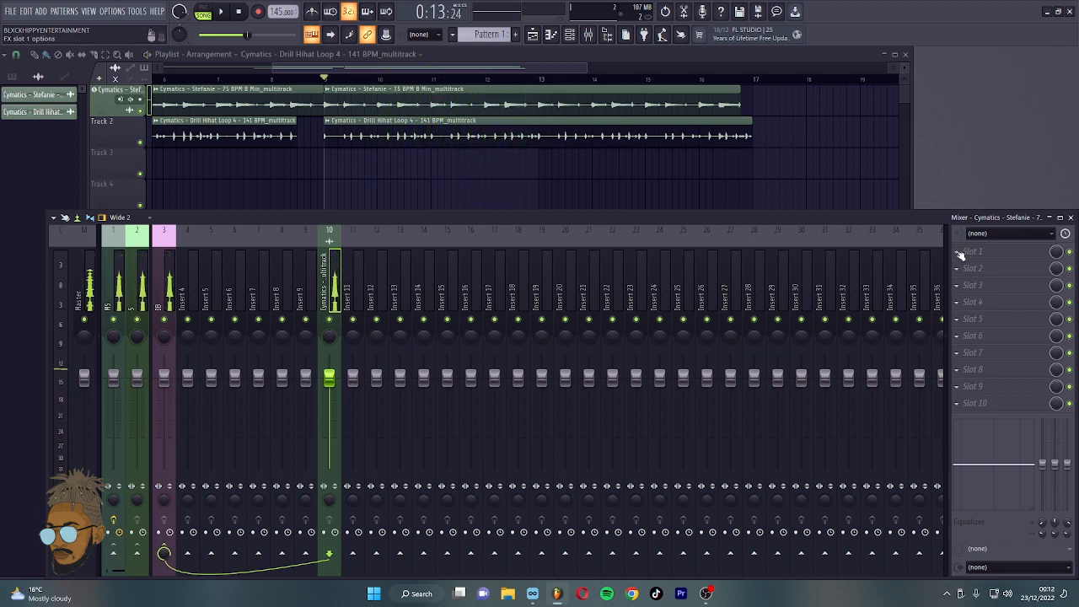
Add Fruity Multiband Compressor to slot 1 of the Stefanie insert and play the loop with its window moved clear of the insert's meter.
left_click(960, 255)
mouse_move(966, 265)
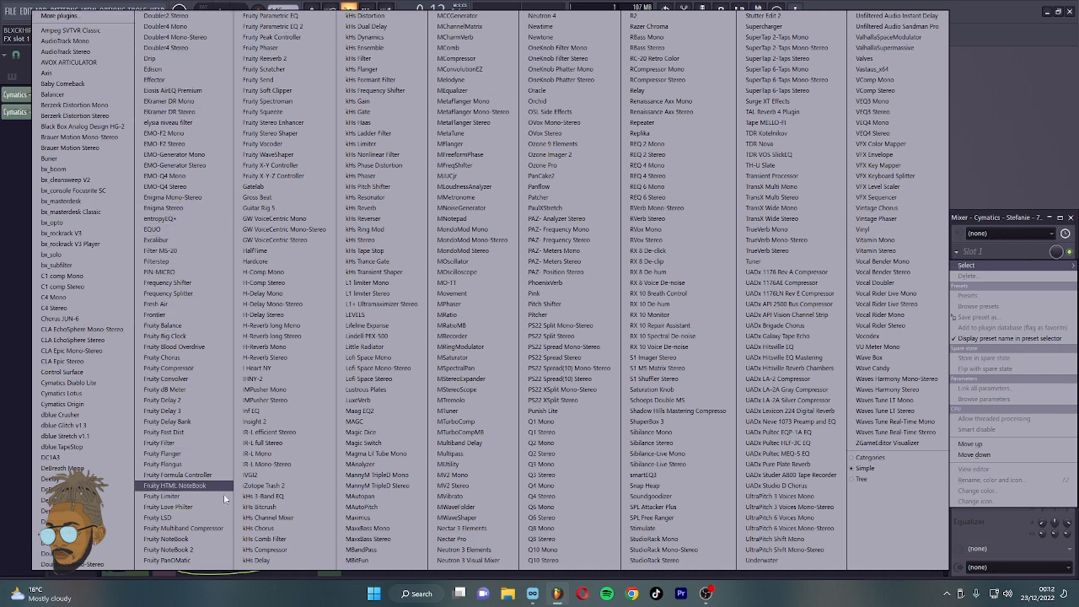
left_click(225, 527)
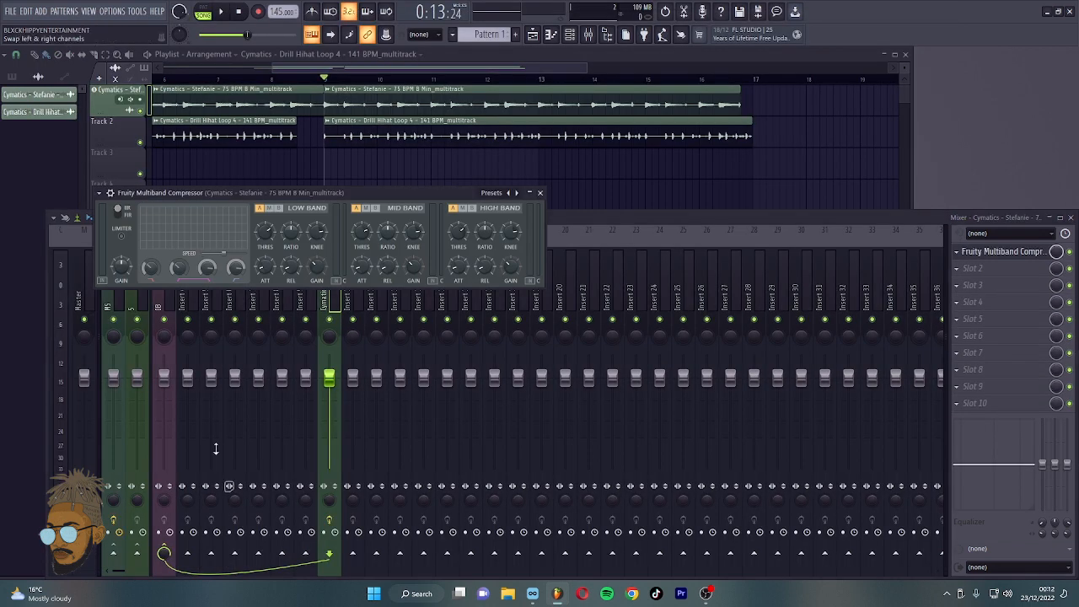
key("space")
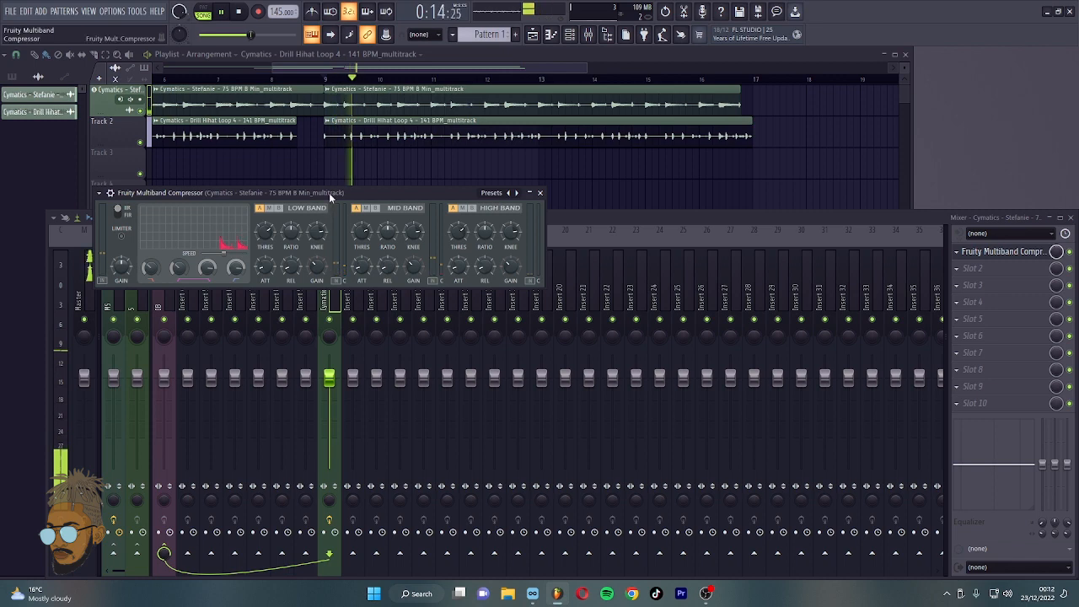
left_click_drag(334, 192, 690, 179)
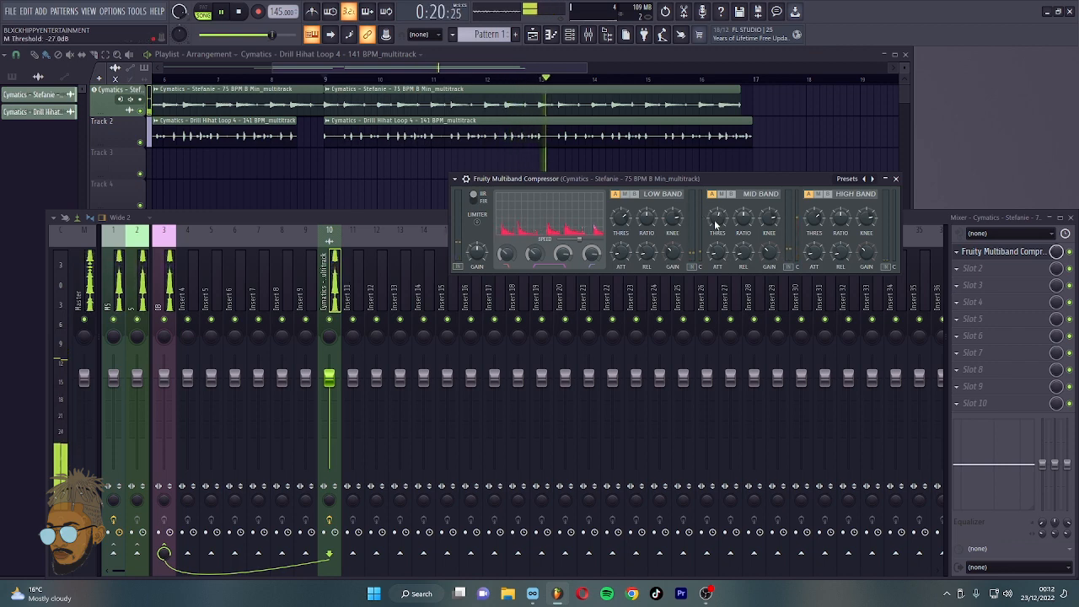
Adjust the compressor's bands during playback, setting the mid-band threshold to -24.2 dB, and close its window.
scroll(620, 217, "down", 3)
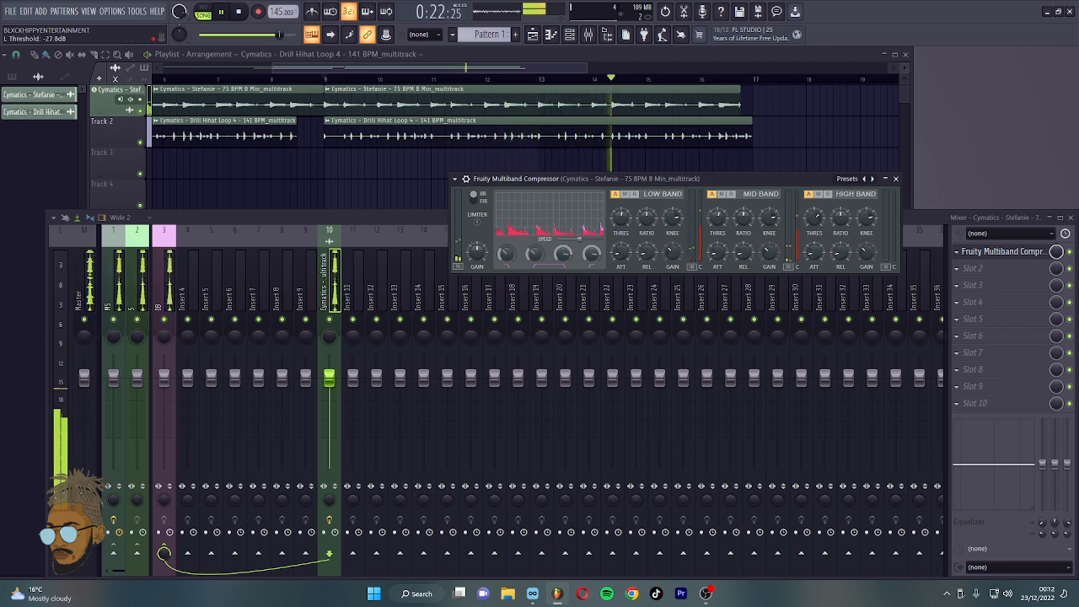
scroll(620, 218, "up", 1)
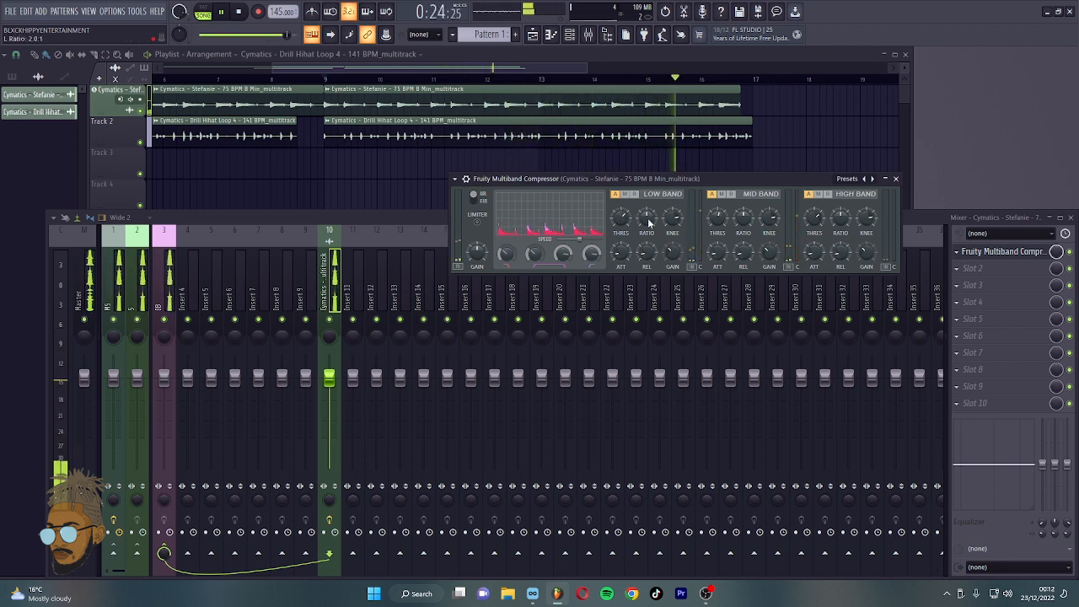
scroll(647, 217, "down", 1)
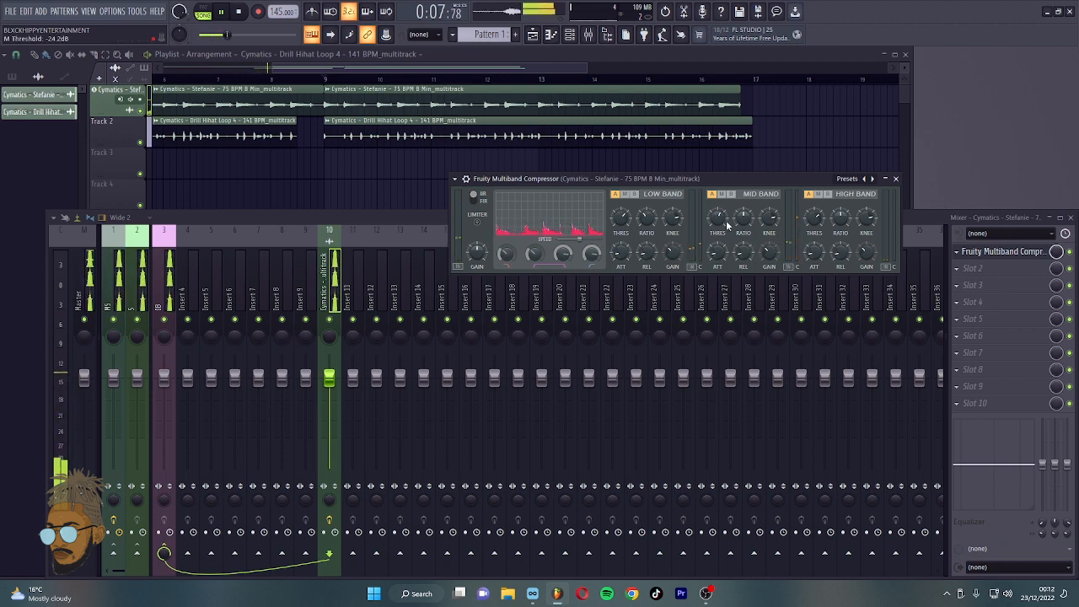
left_click(895, 179)
Add Fruity Parametric EQ 2 to slot 2 of the Stefanie insert with the 40Hz + 18kHz cut preset and raise its high-pass to 141 Hz.
left_click(961, 271)
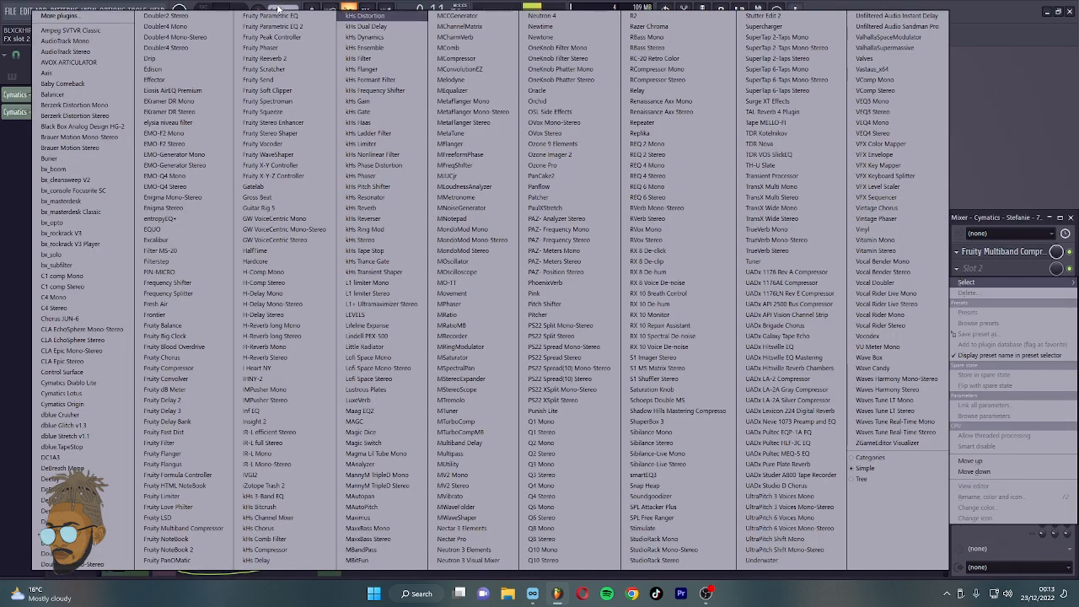
left_click(286, 35)
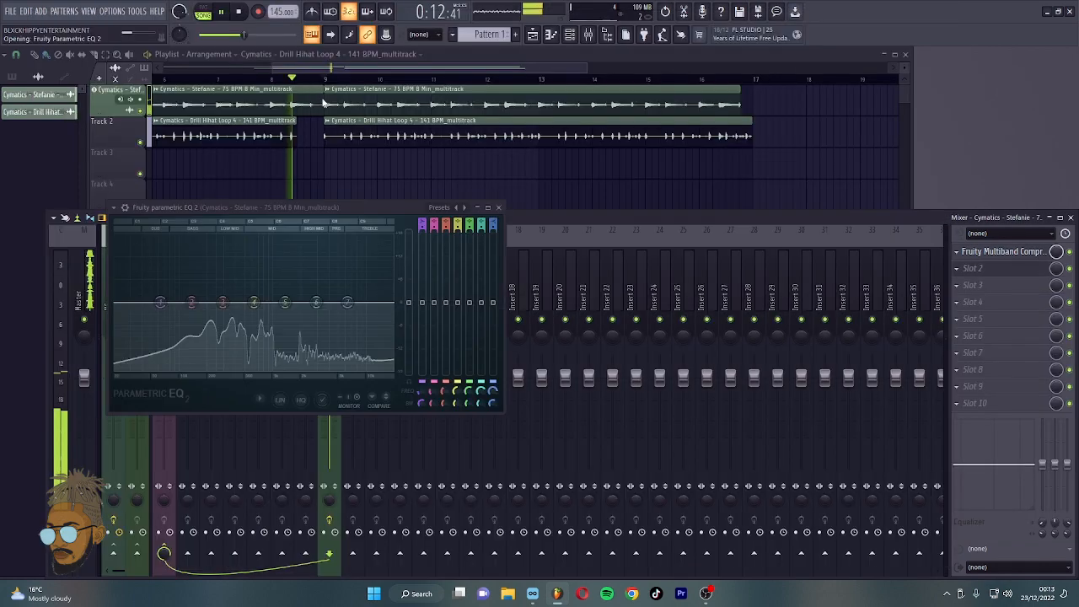
left_click(439, 207)
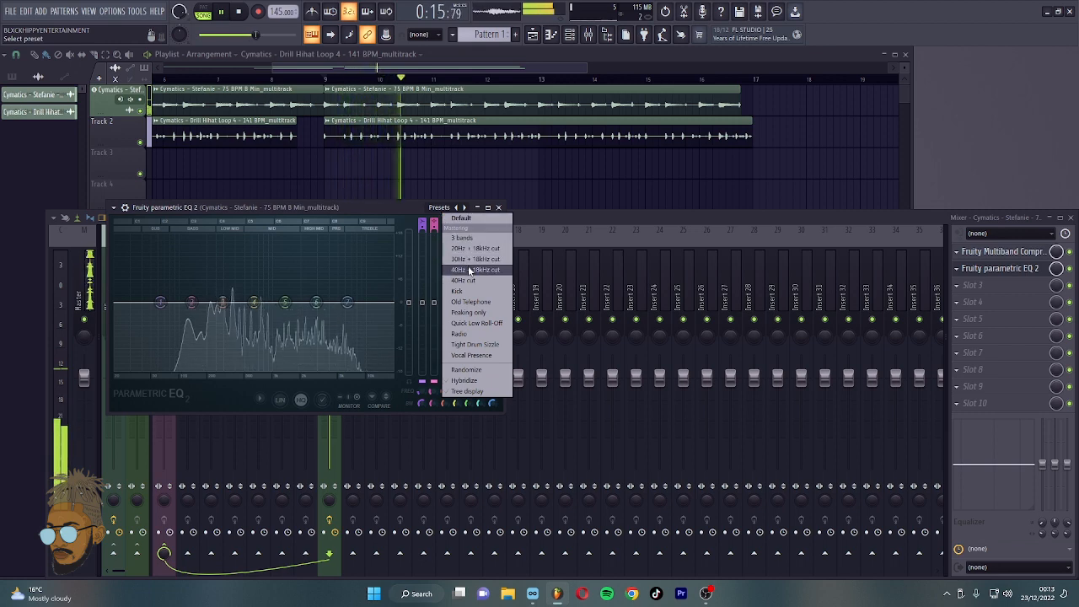
left_click(469, 270)
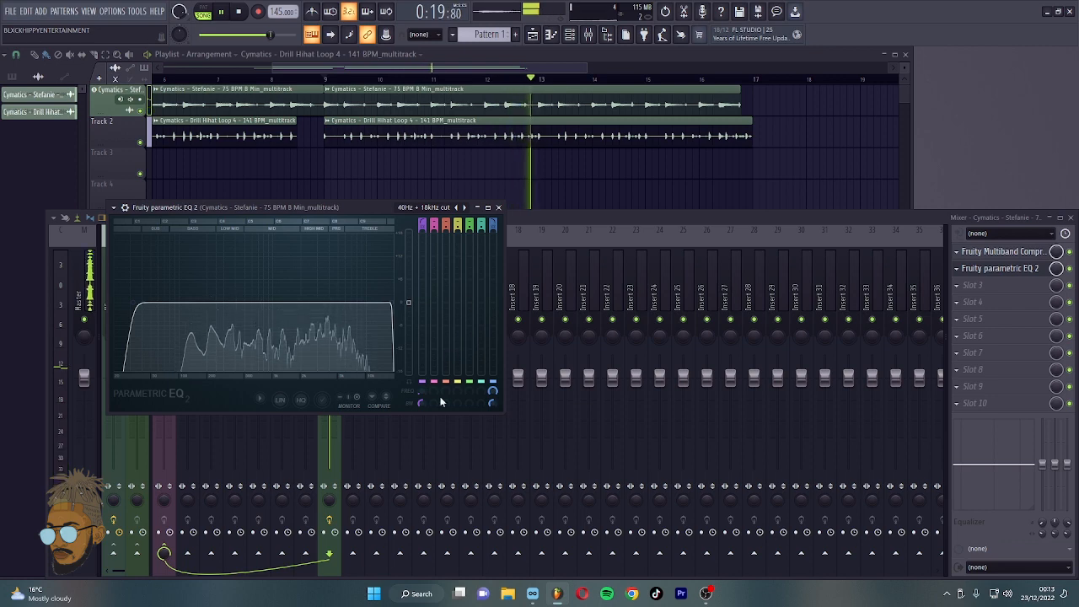
left_click_drag(415, 396, 415, 377)
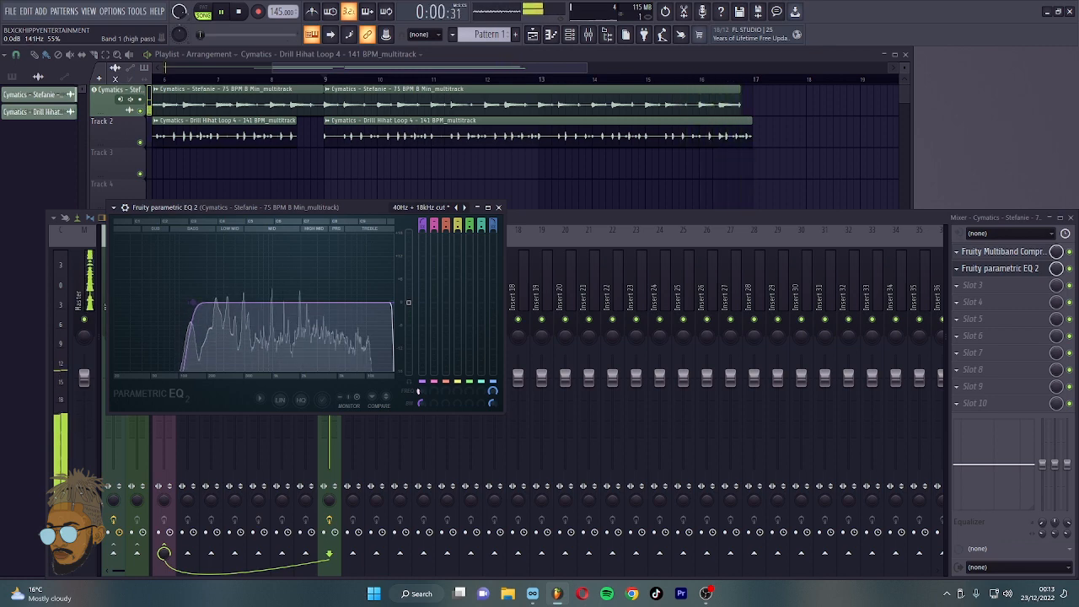
left_click(499, 207)
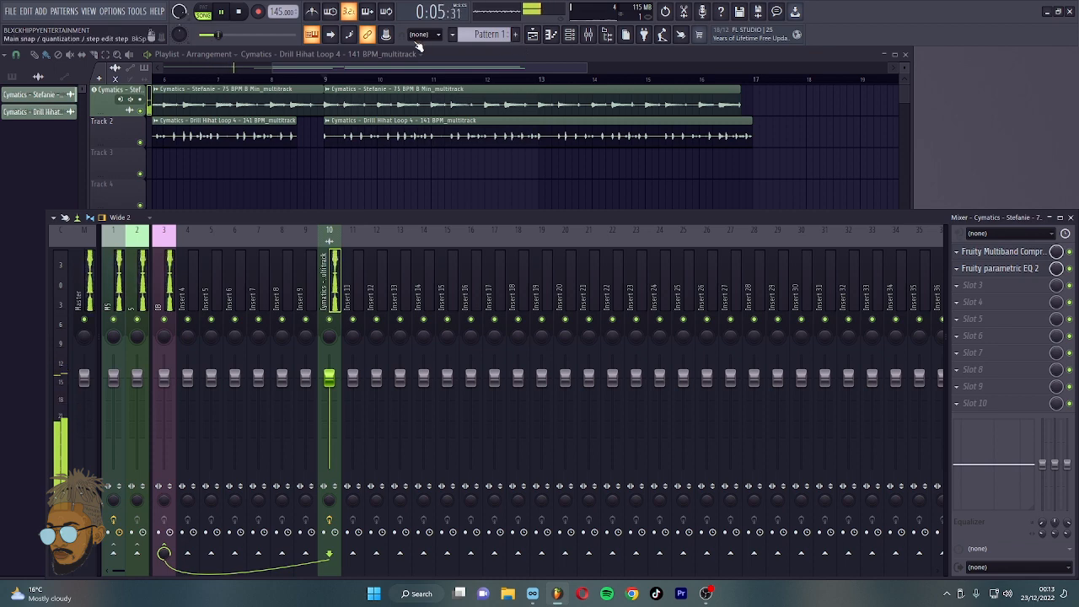
Start saving the project and look through the existing HIP-HOP project folders for a save location.
key("ctrl+s")
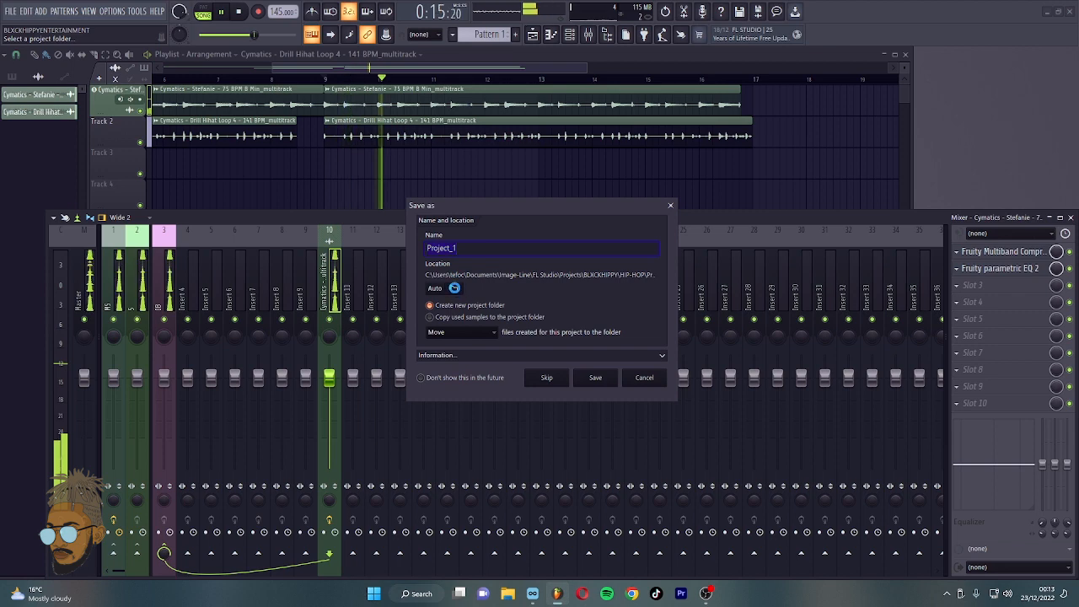
left_click(455, 291)
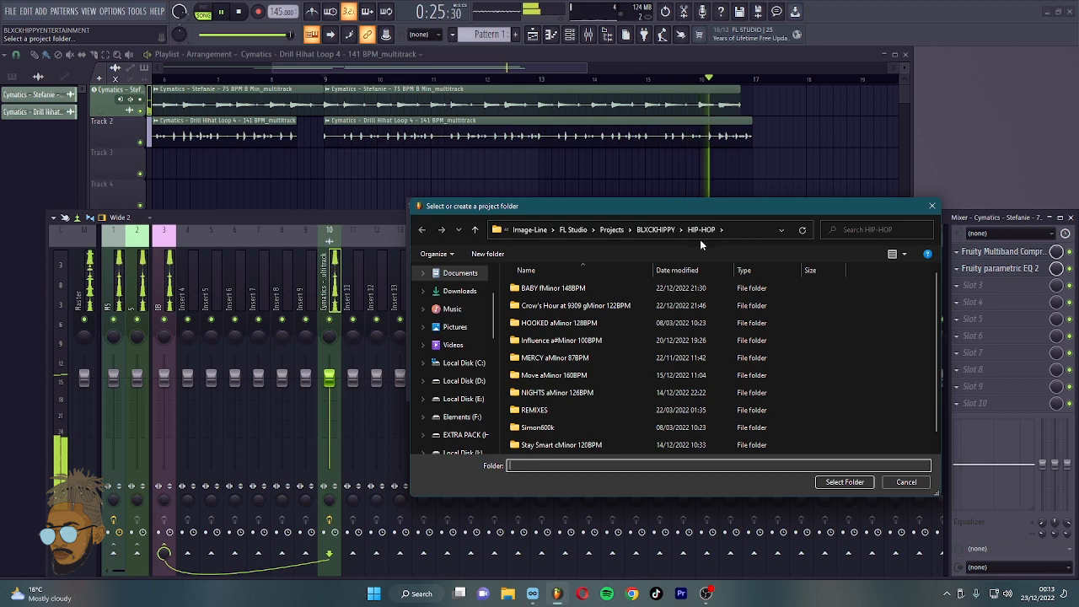
scroll(693, 341, "down", 1)
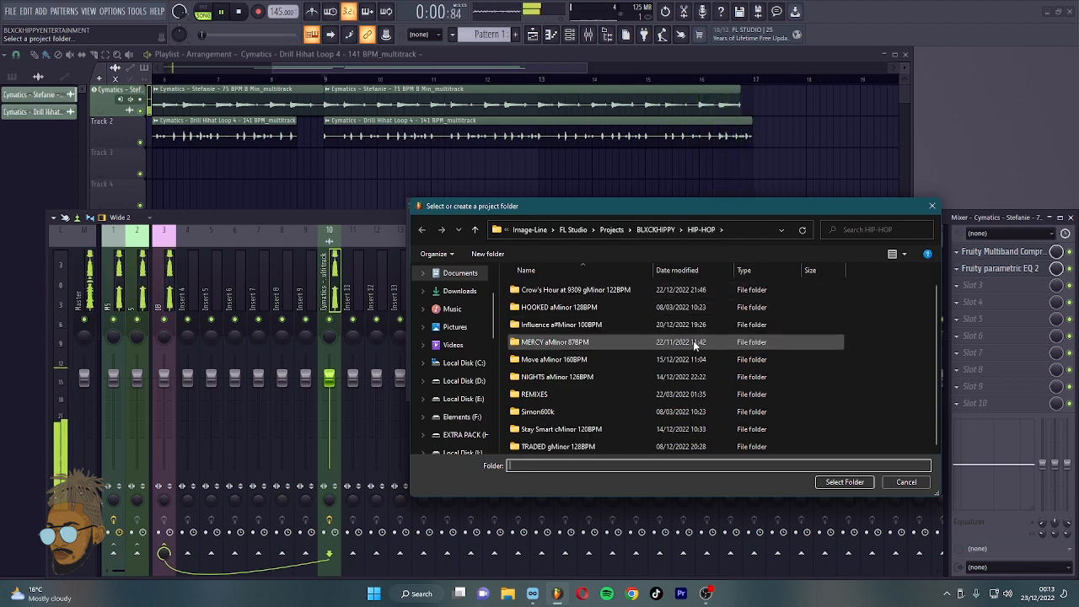
scroll(691, 344, "up", 1)
scroll(718, 350, "down", 1)
scroll(697, 357, "up", 1)
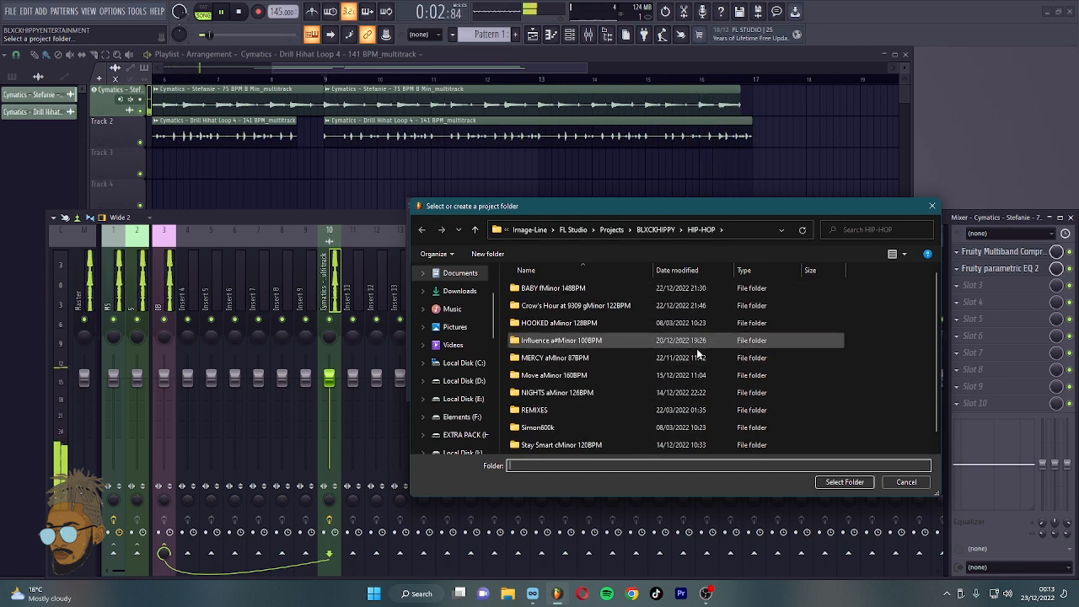
scroll(674, 358, "down", 1)
scroll(675, 358, "up", 1)
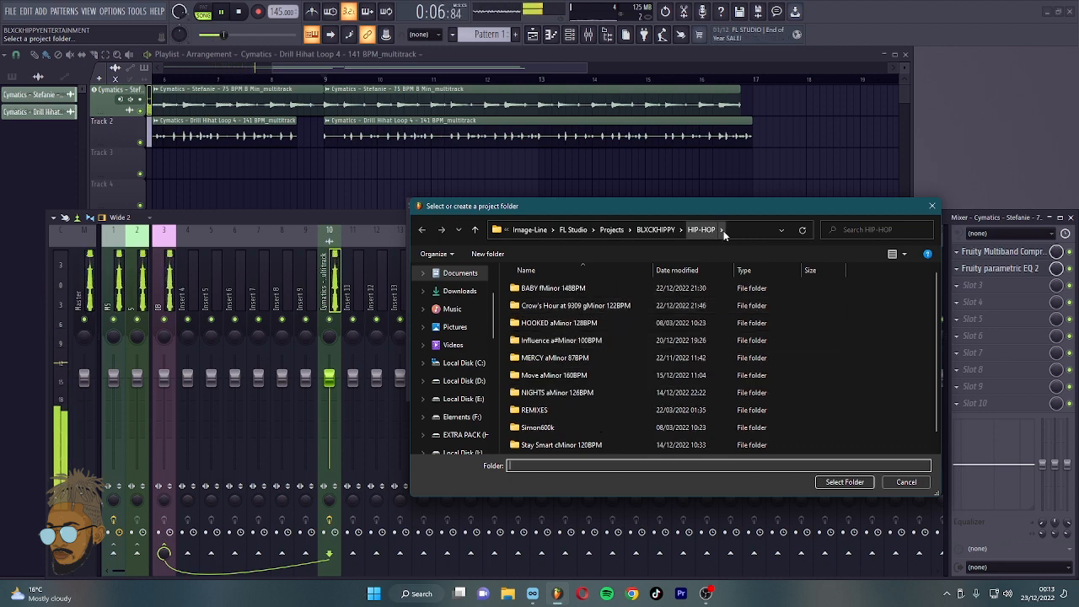
Look inside the BABY fMinor 148BPM project folder and set the project's save location to the HIP-HOP folder.
left_click(664, 231)
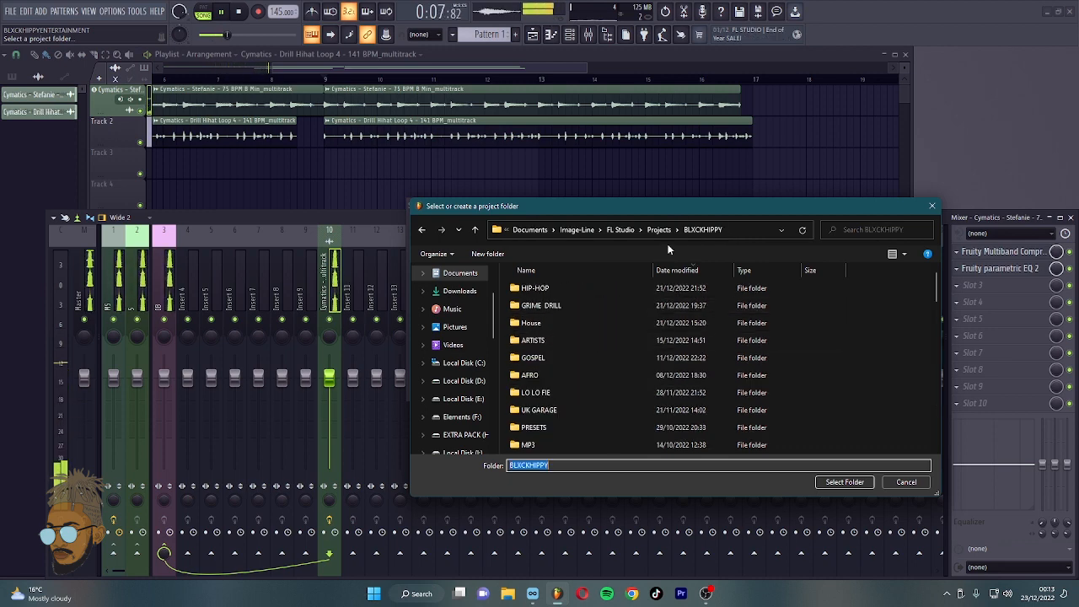
double_click(573, 290)
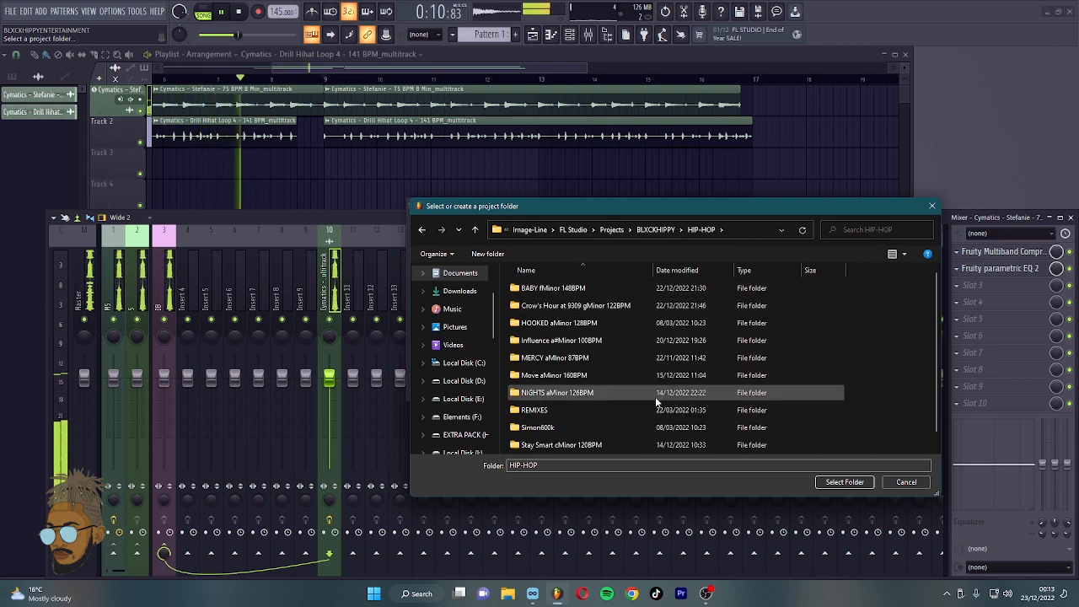
left_click(827, 485)
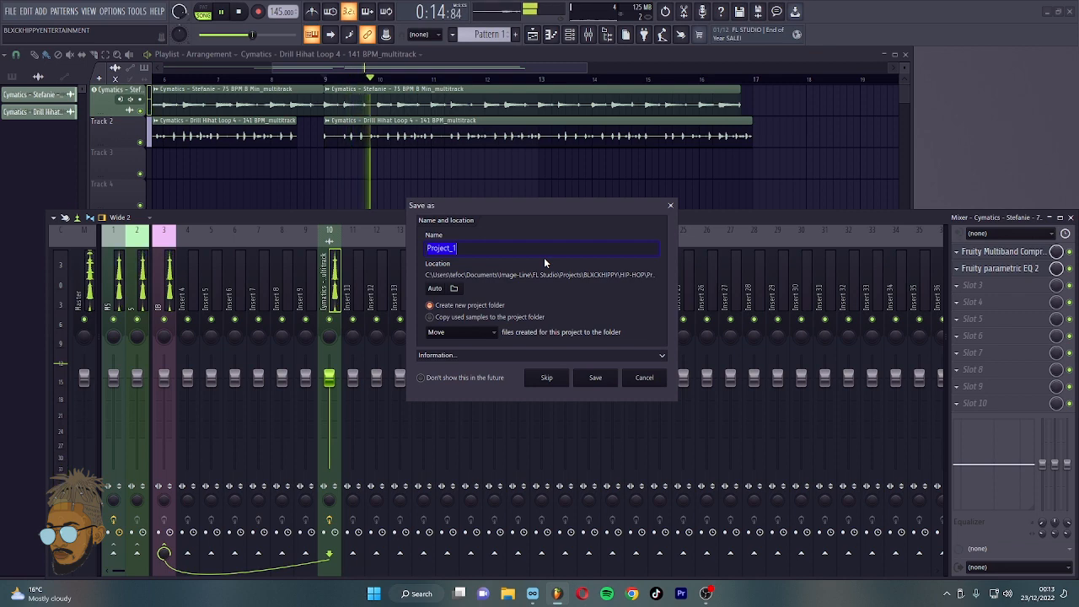
left_click(453, 288)
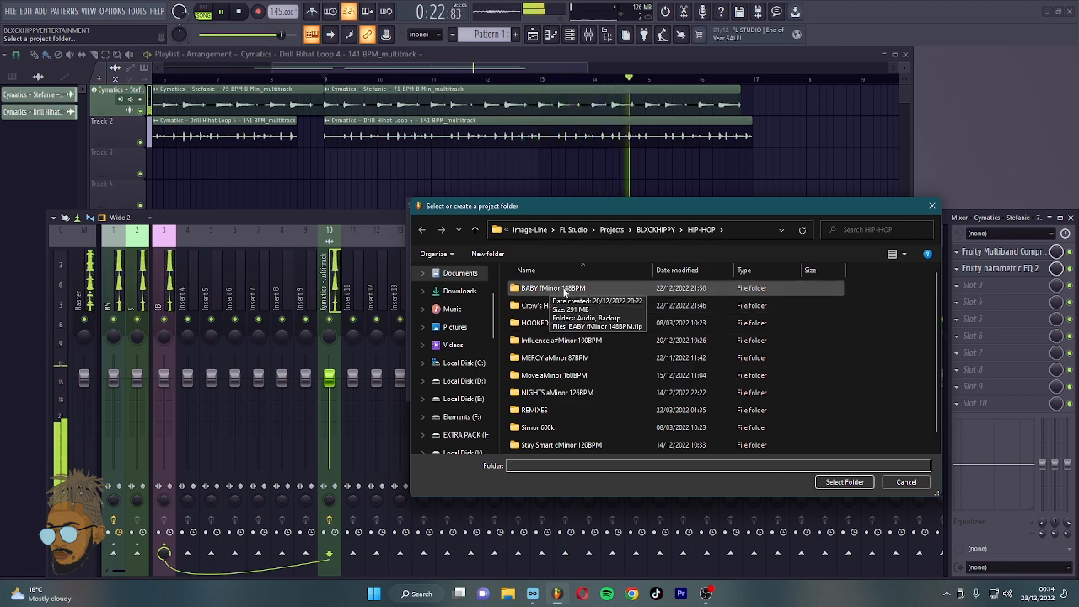
double_click(554, 289)
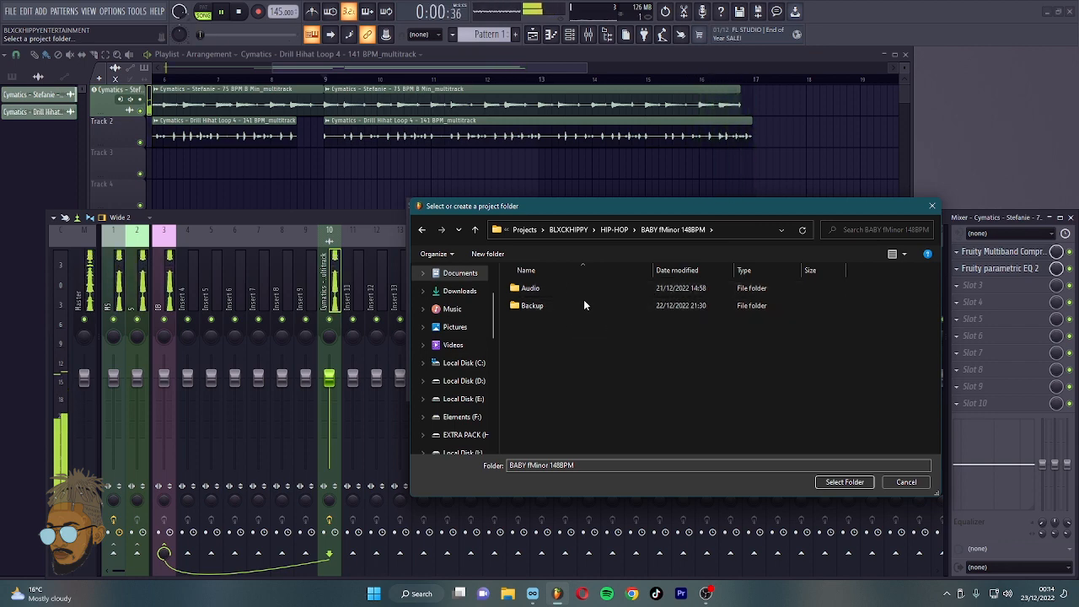
left_click(626, 234)
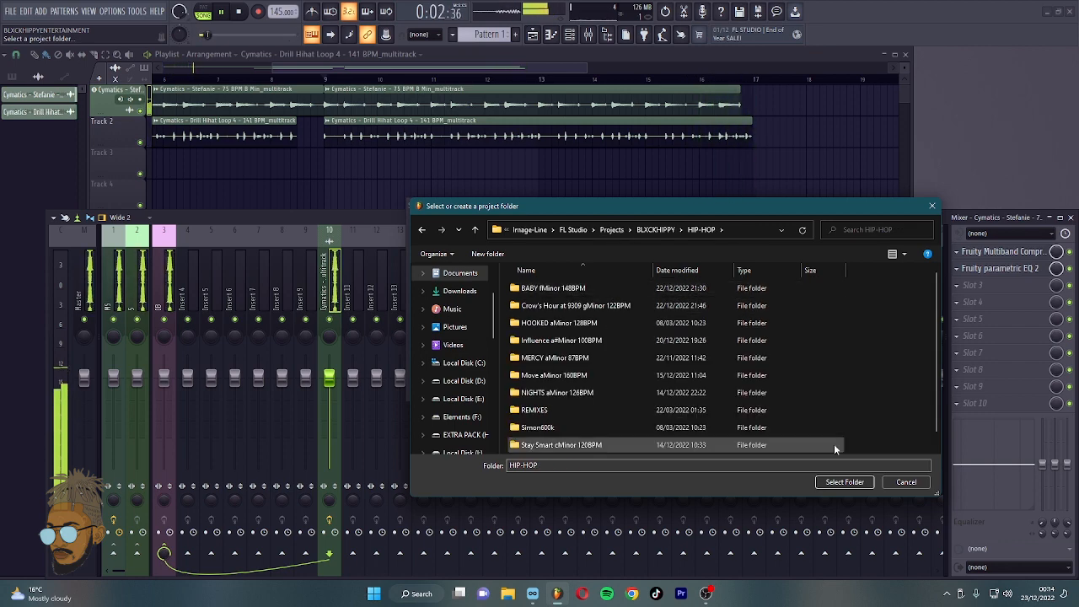
left_click(844, 482)
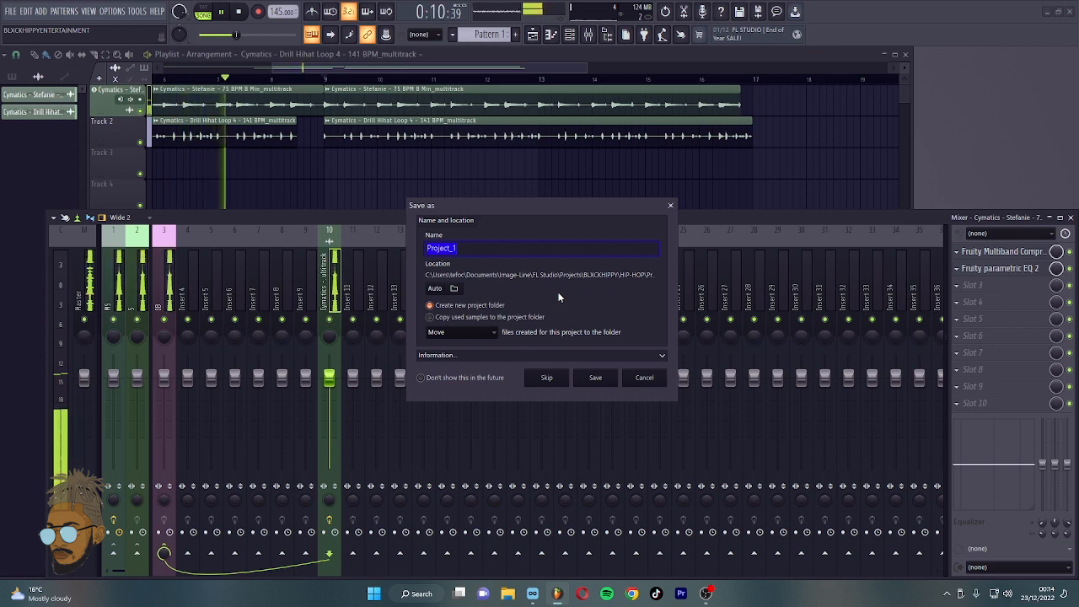
Name the project YourDay eMinor 145BPM and save it in the HIP-HOP folder.
type("y")
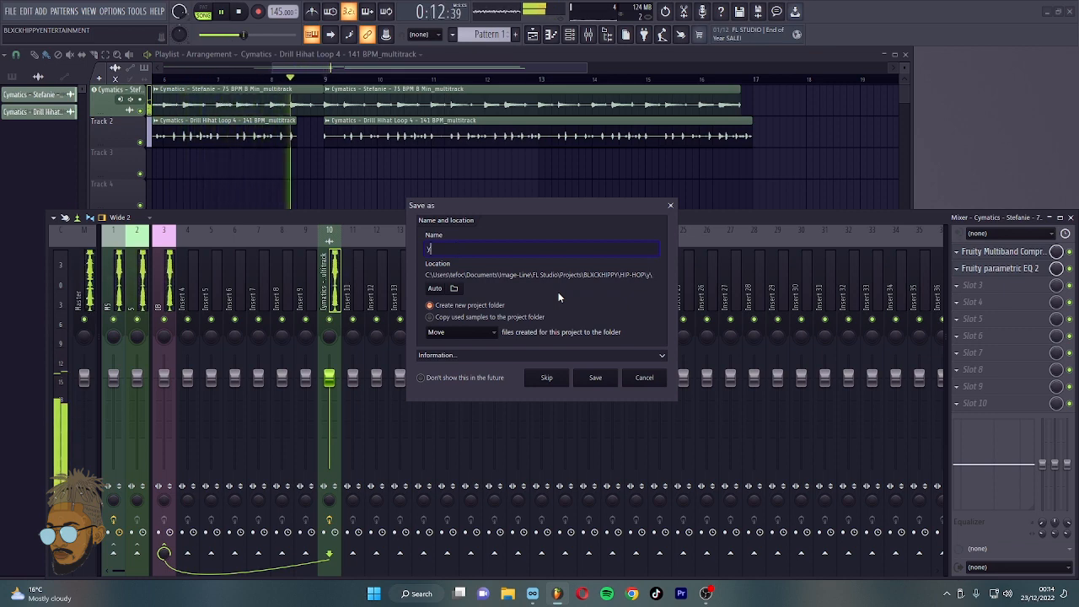
type("our ")
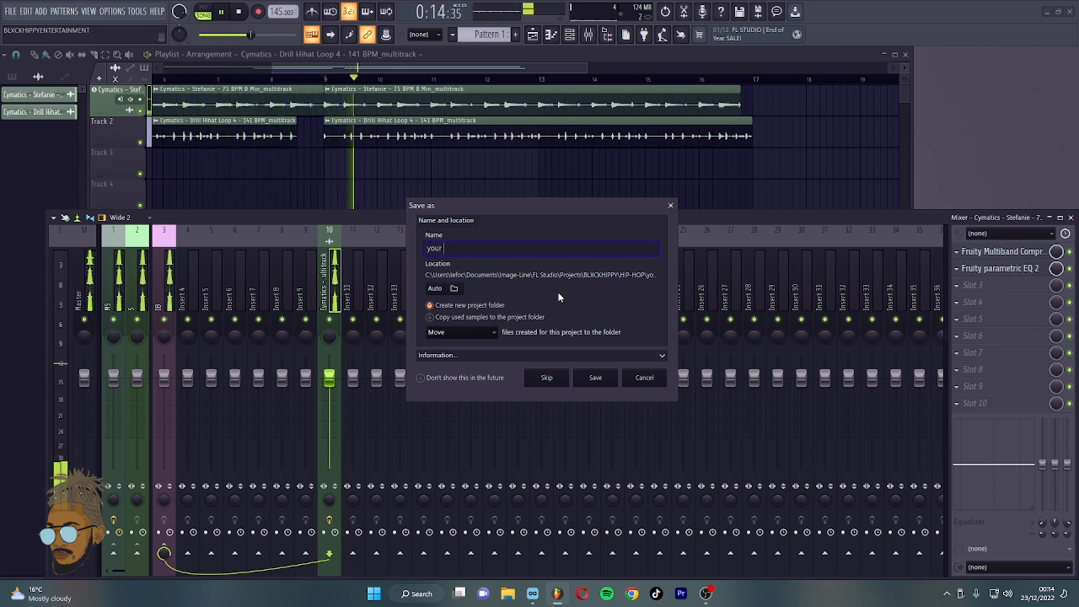
type("day")
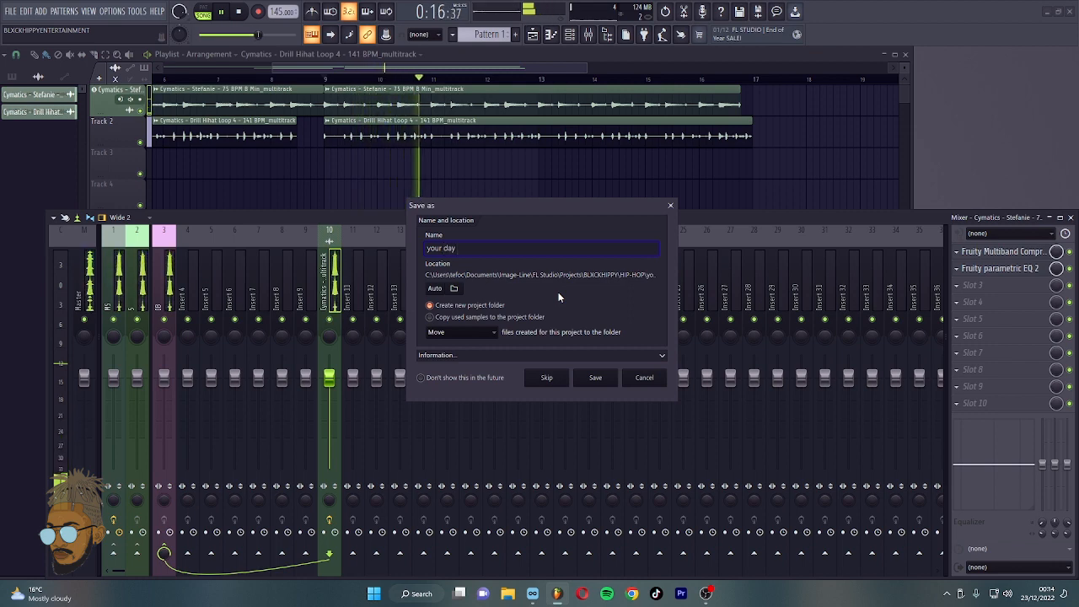
type(" E")
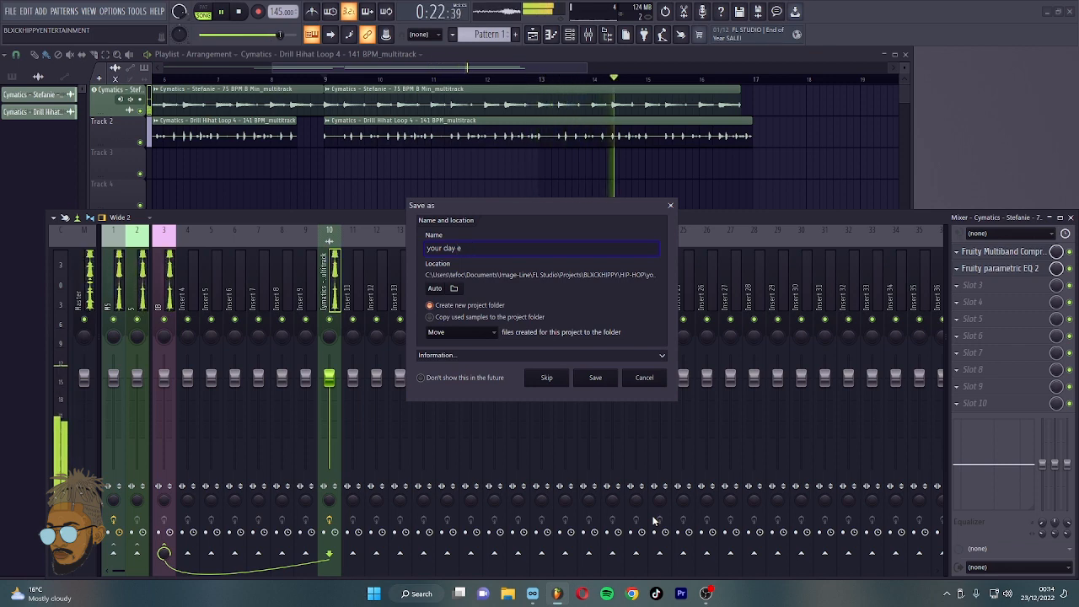
type("Minor")
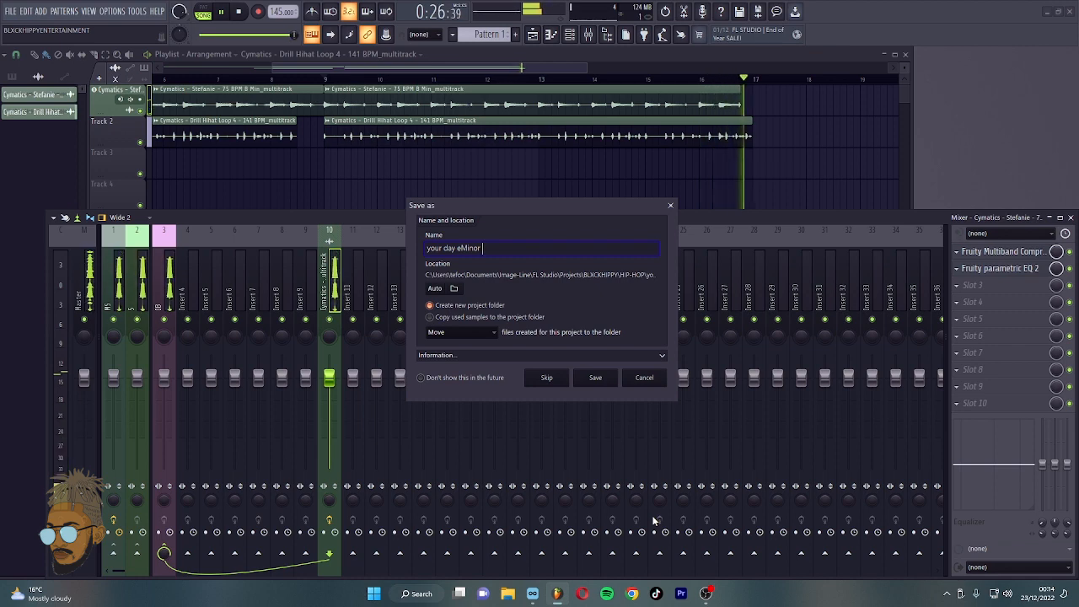
type(" 145BPM")
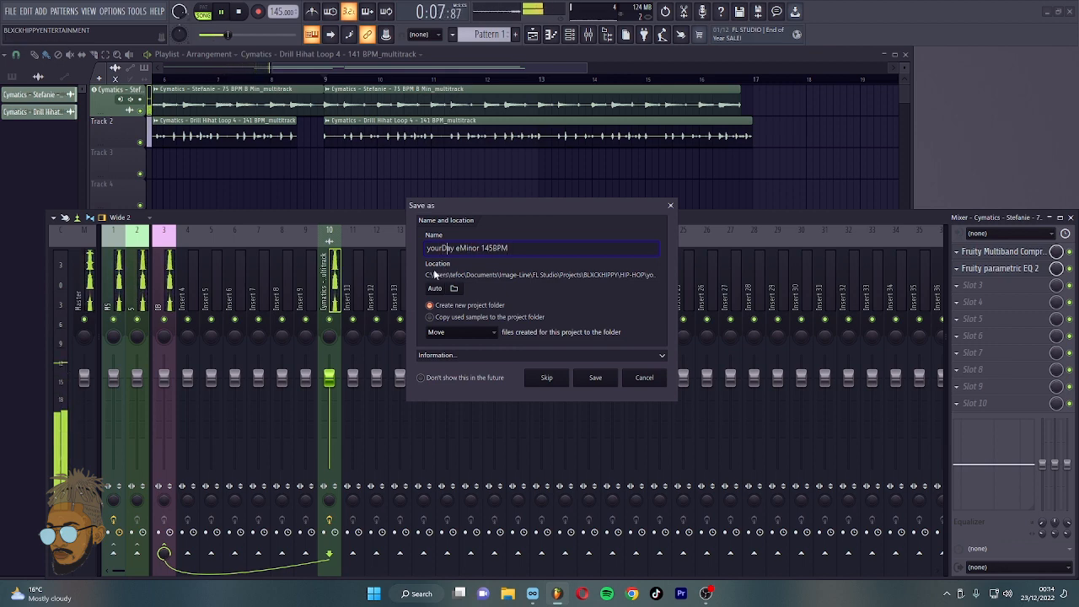
key("Home")
key("Delete")
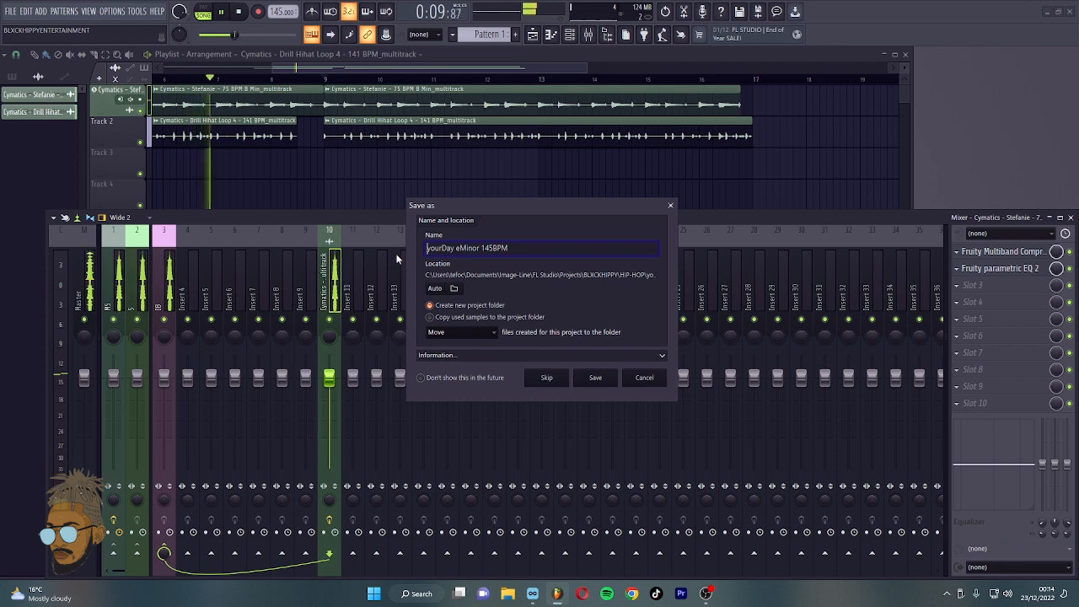
type("Y")
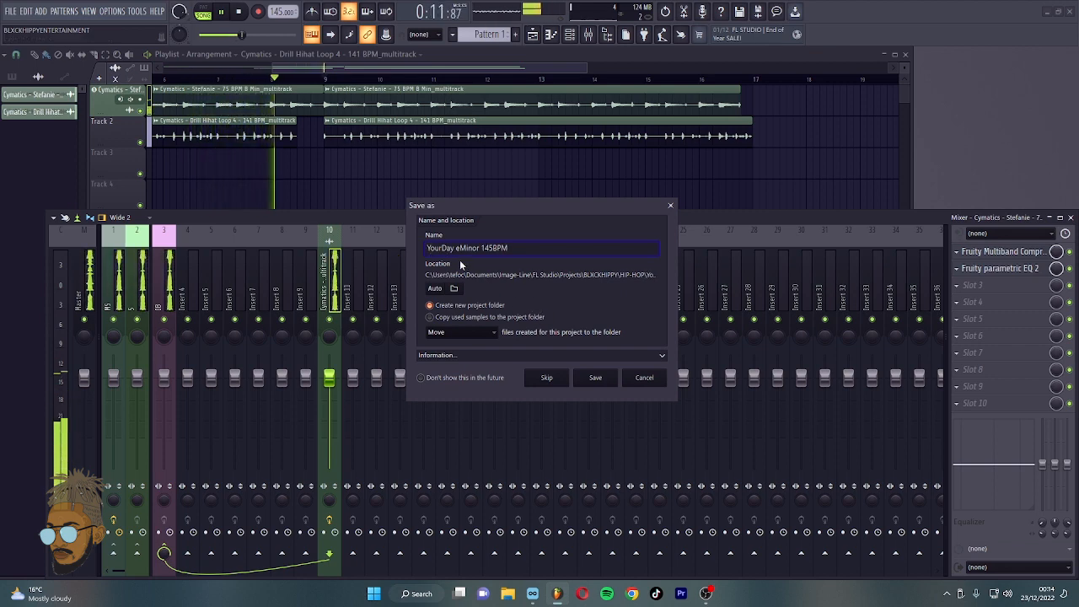
left_click(595, 378)
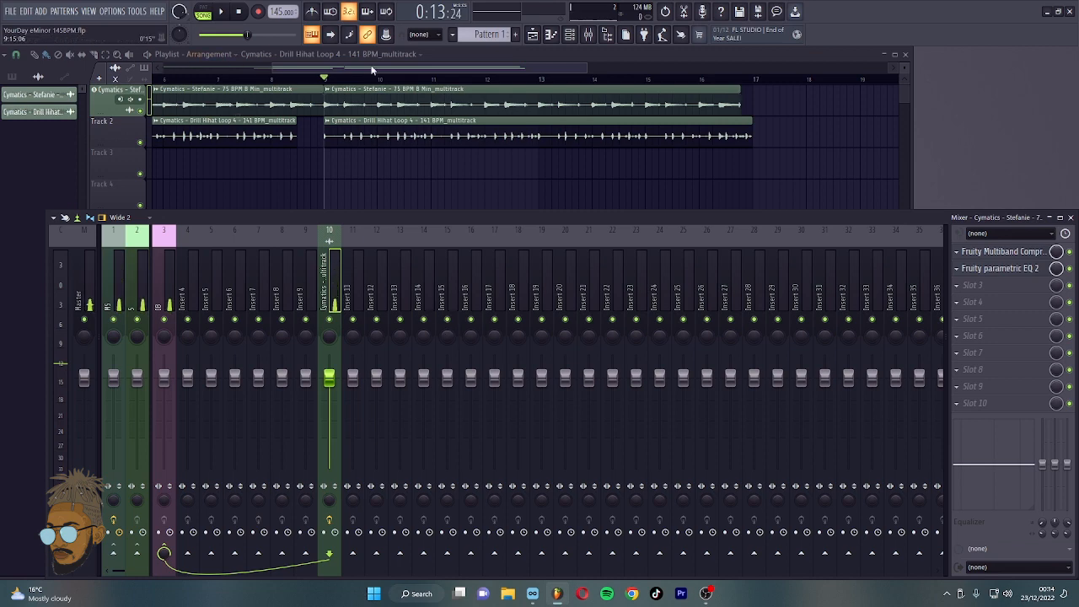
Select the Stefanie guitar and Drill Hihat Loop 4 clips starting at bar 9 and place copies of both at bar 17.
left_click(590, 71)
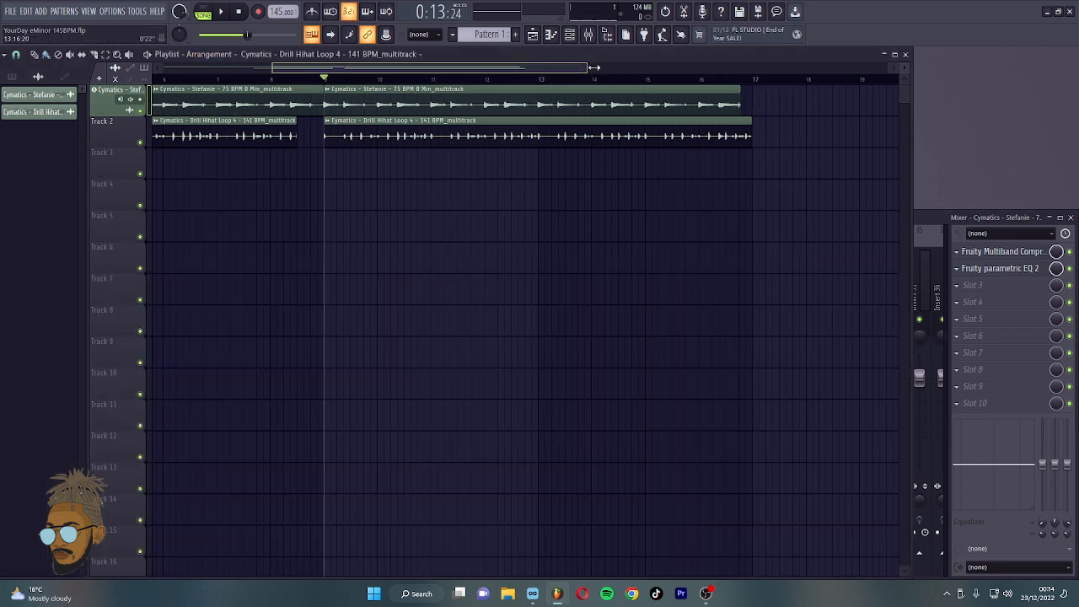
scroll(693, 112, "down", 3)
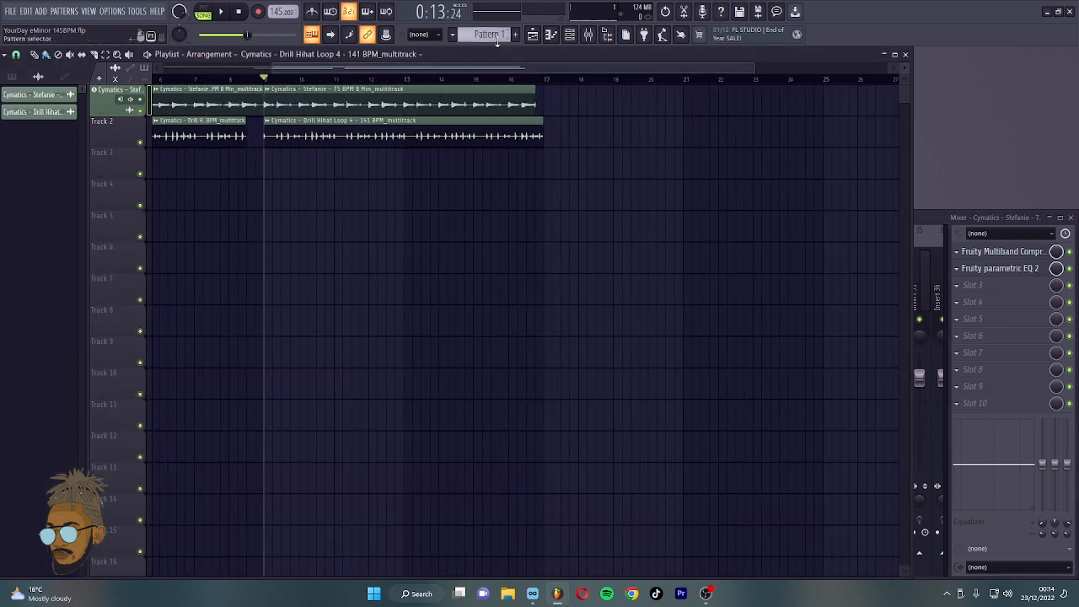
left_click_drag(270, 65, 164, 66)
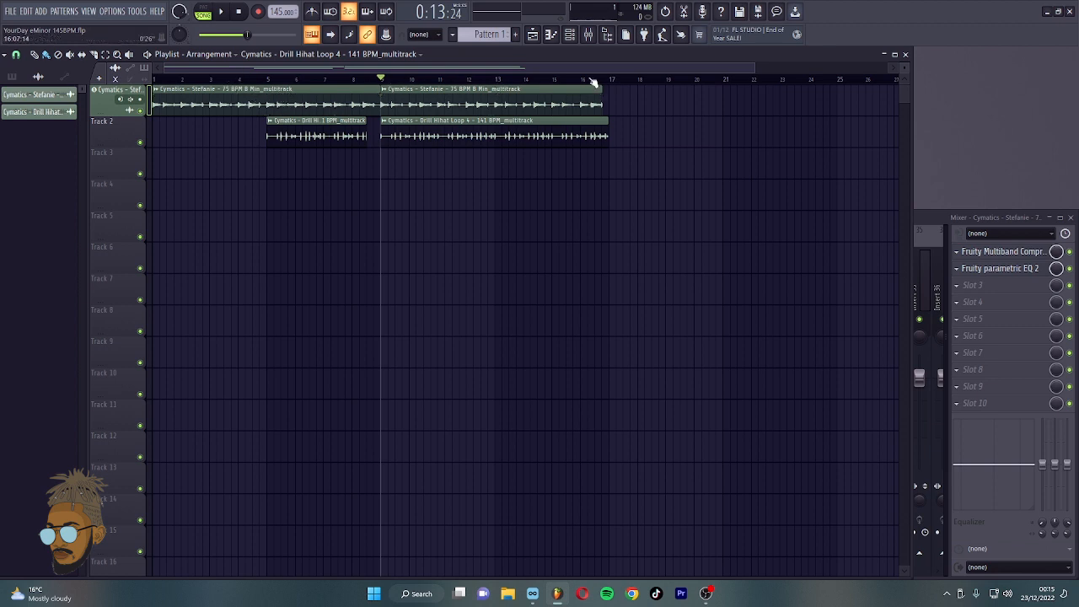
left_click_drag(597, 163, 495, 10)
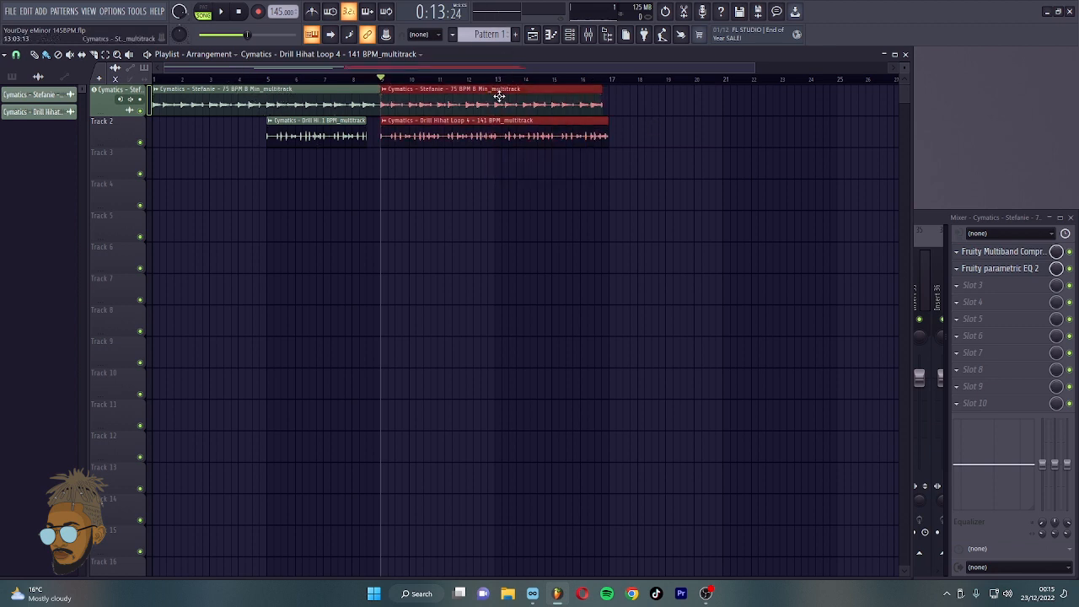
left_click_drag(499, 97, 722, 79)
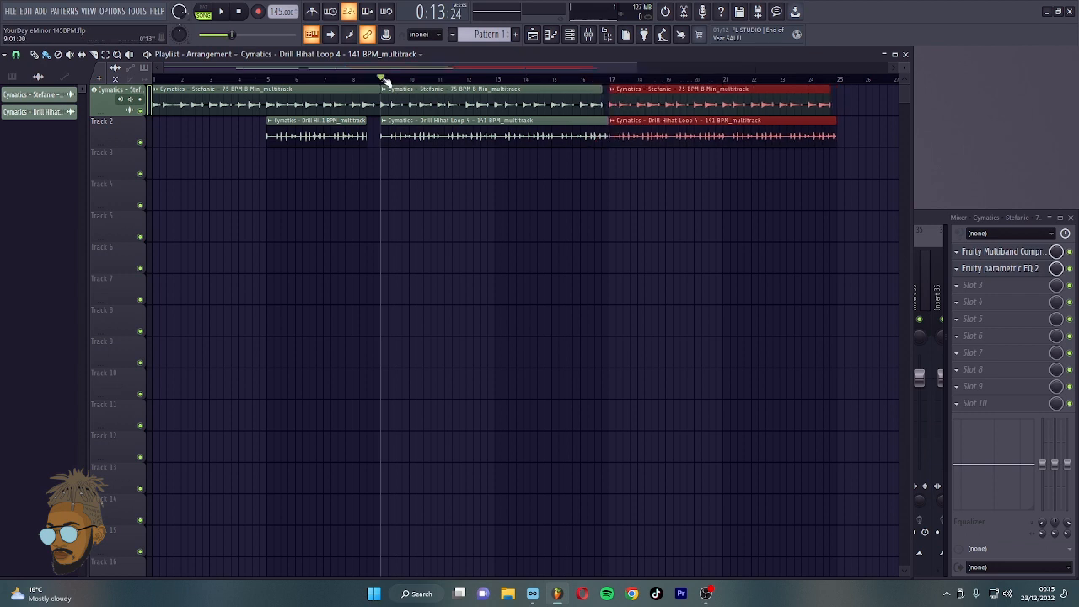
Play the arrangement from bar 9, name the empty pattern snare, and place it on Track 3 at bar 9.
key("space")
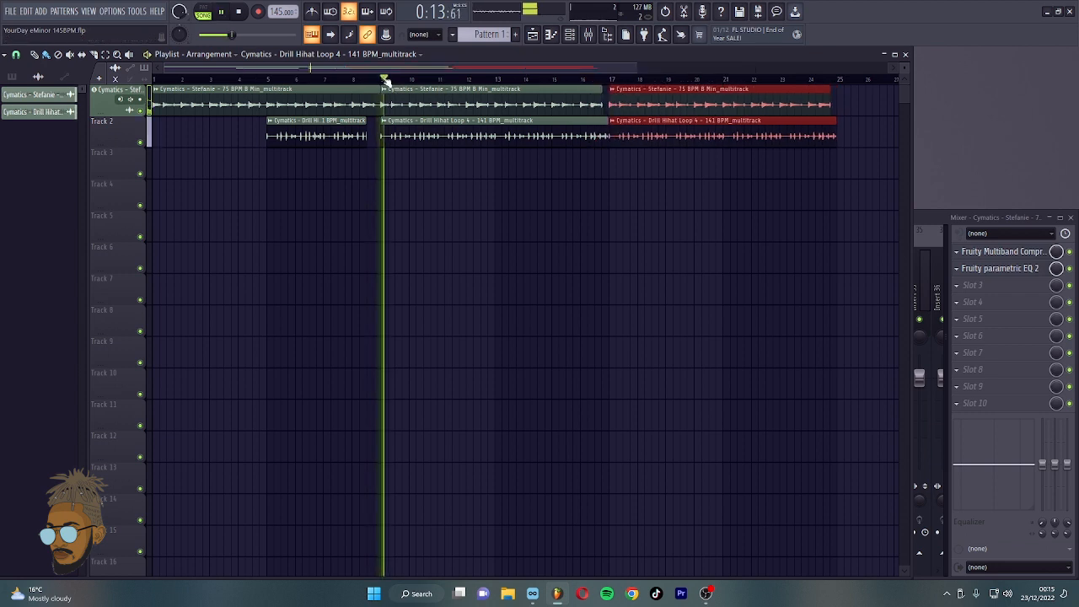
left_click(515, 34)
type("sn")
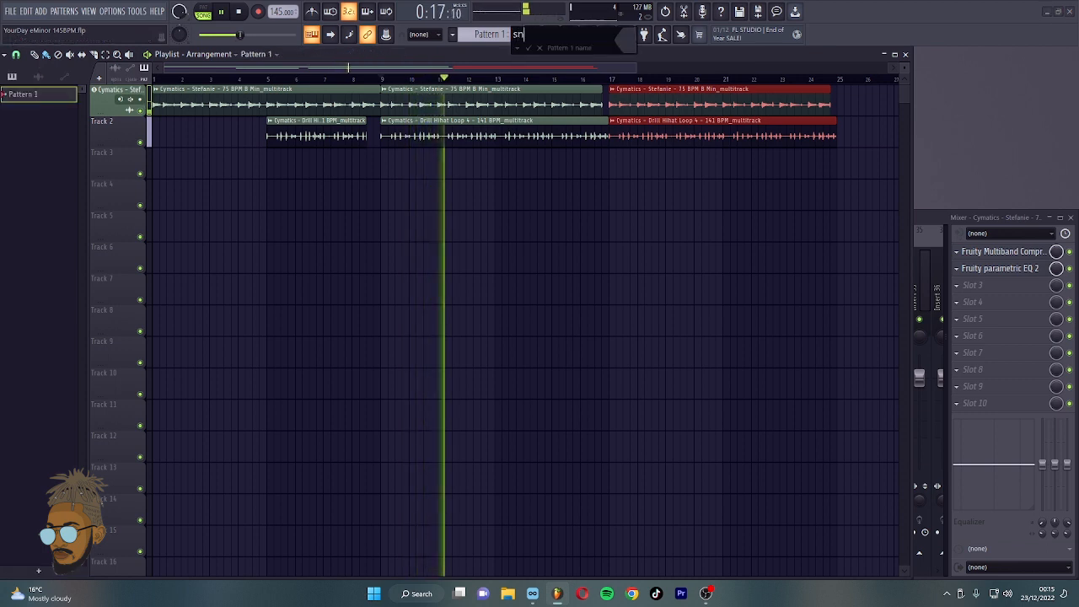
type("are")
key("Return")
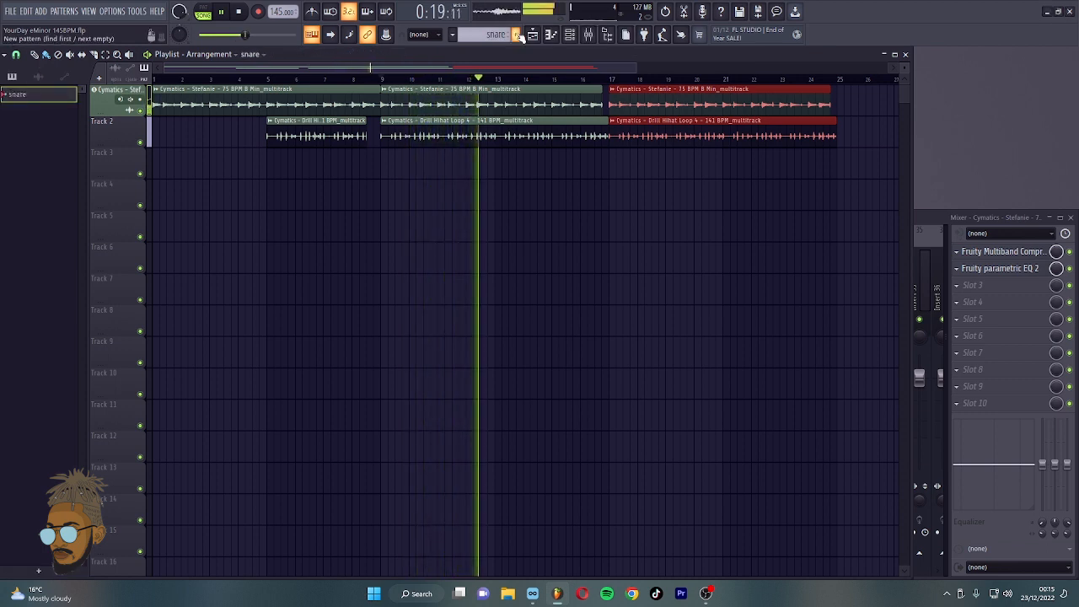
key("space")
left_click(382, 173)
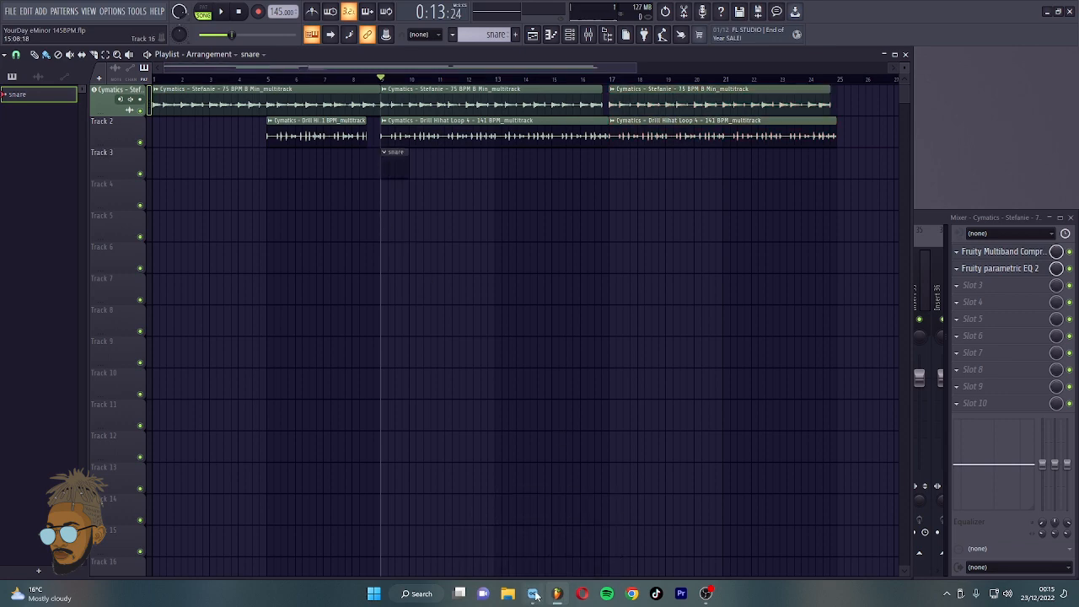
Switch to the Loopcloud sample library and browse the DRILL results in KITS 2021, expanding Producer Kits 30, 31 and 32.
left_click(532, 568)
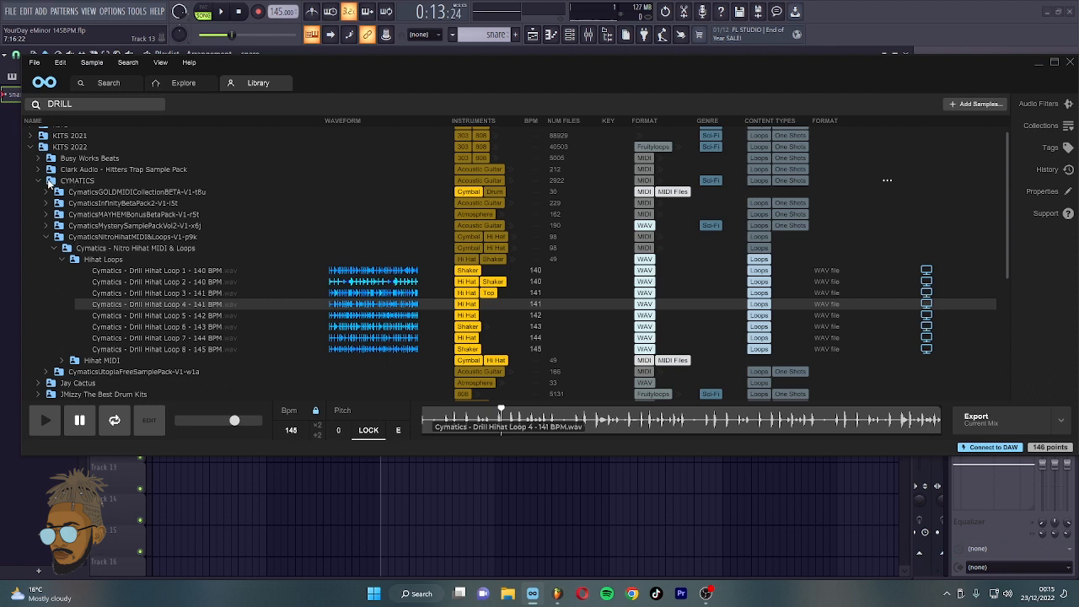
left_click(31, 137)
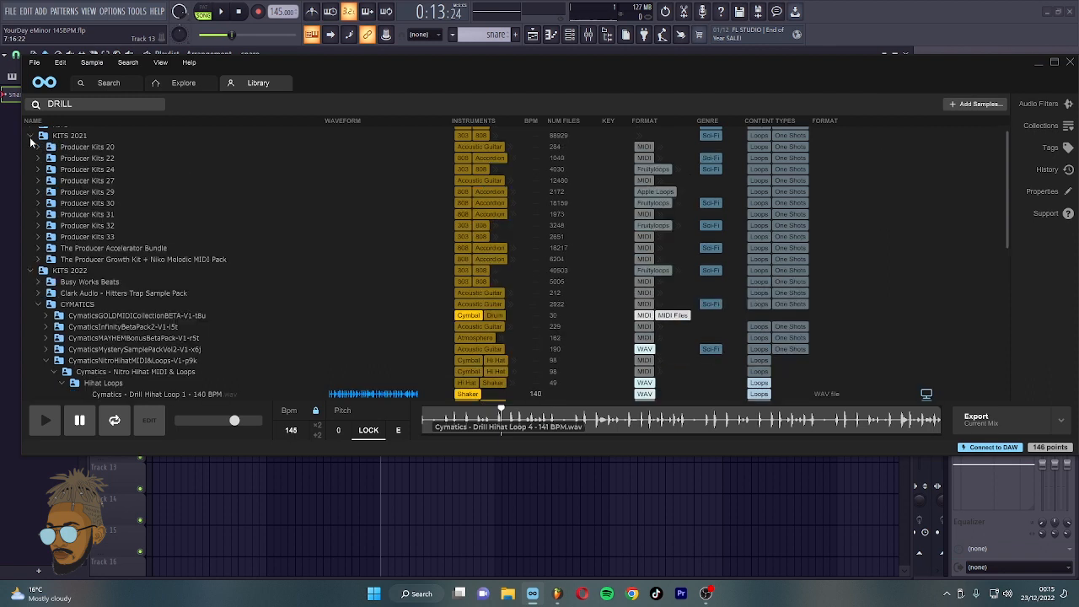
left_click(38, 215)
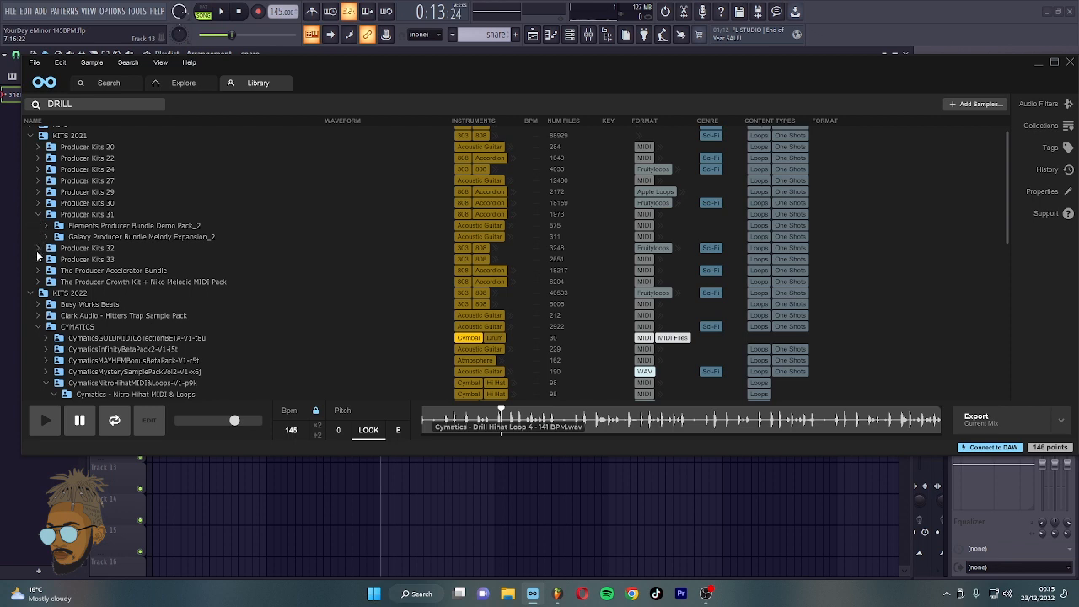
left_click(38, 249)
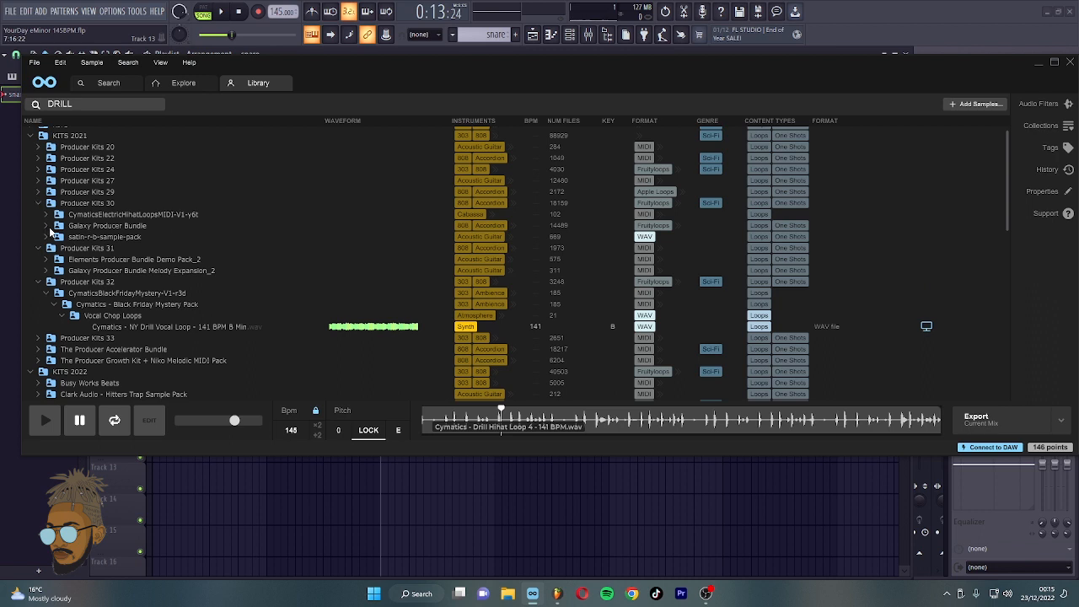
left_click(47, 216)
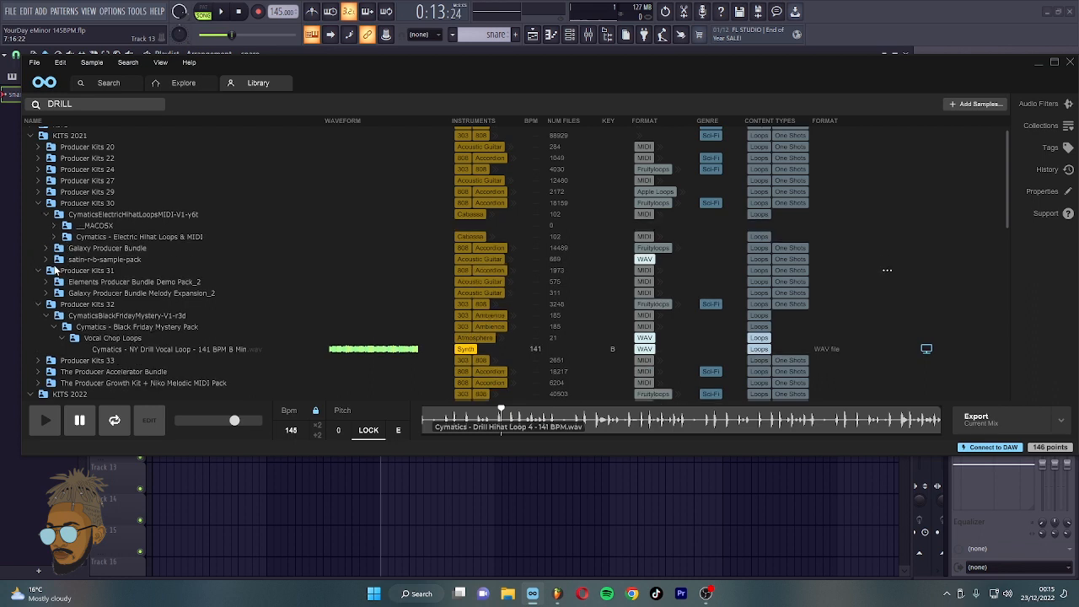
Open the Drill Sample Pack's melody stems in the Galaxy Producer Bundle and audition the Drill Sauce 142bpm D#min Vocal loop.
left_click(48, 249)
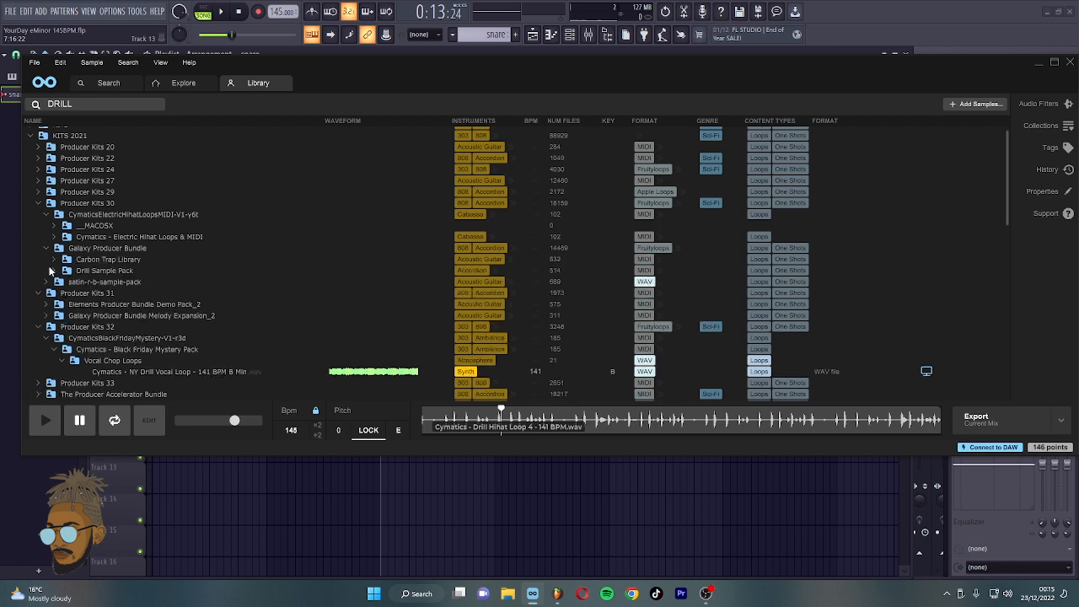
left_click(54, 270)
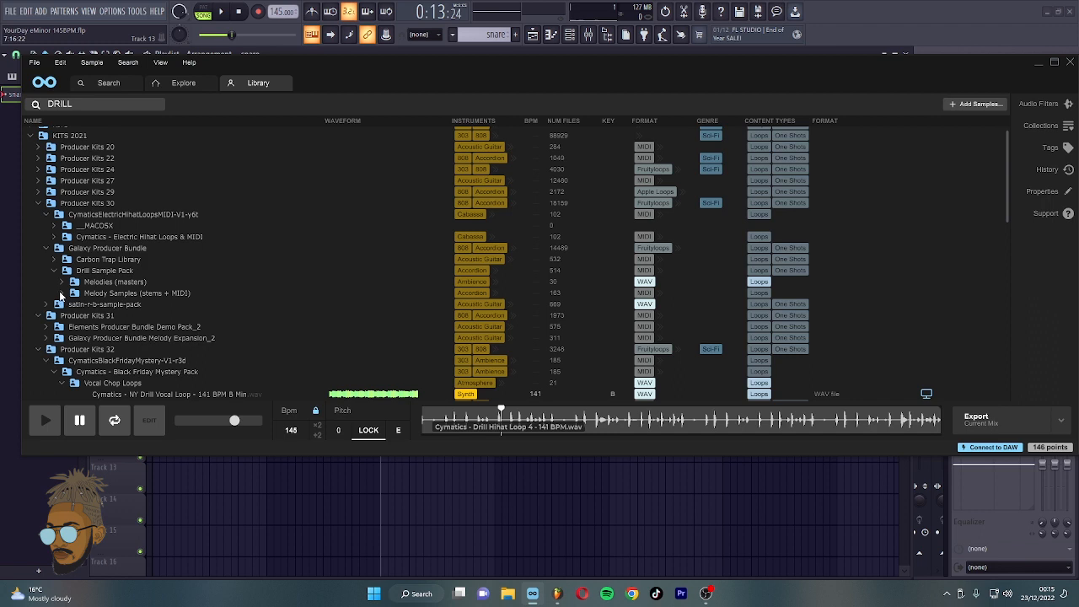
left_click(62, 293)
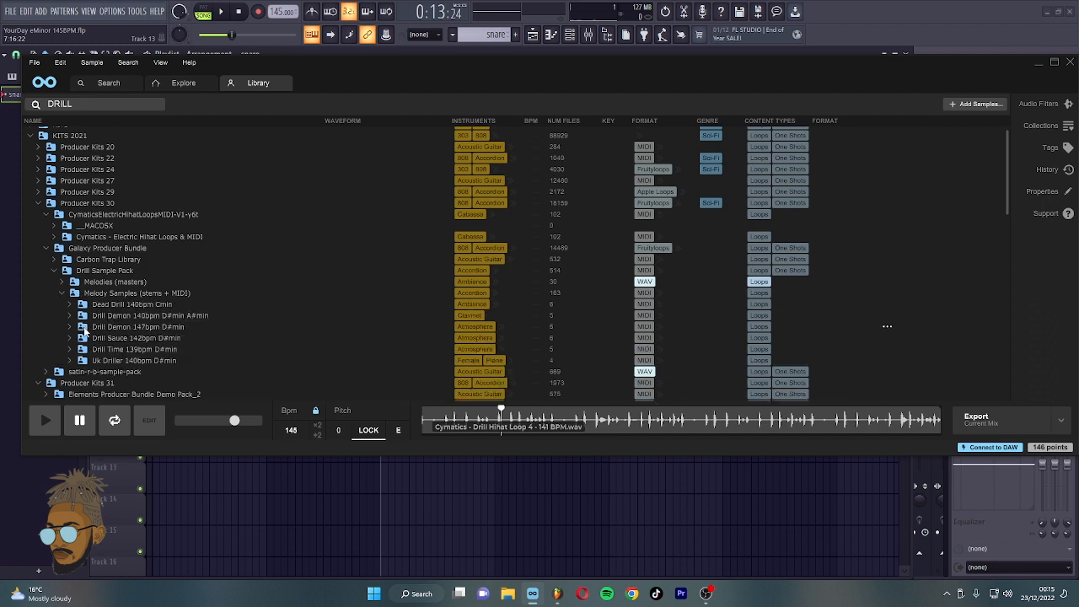
left_click(69, 338)
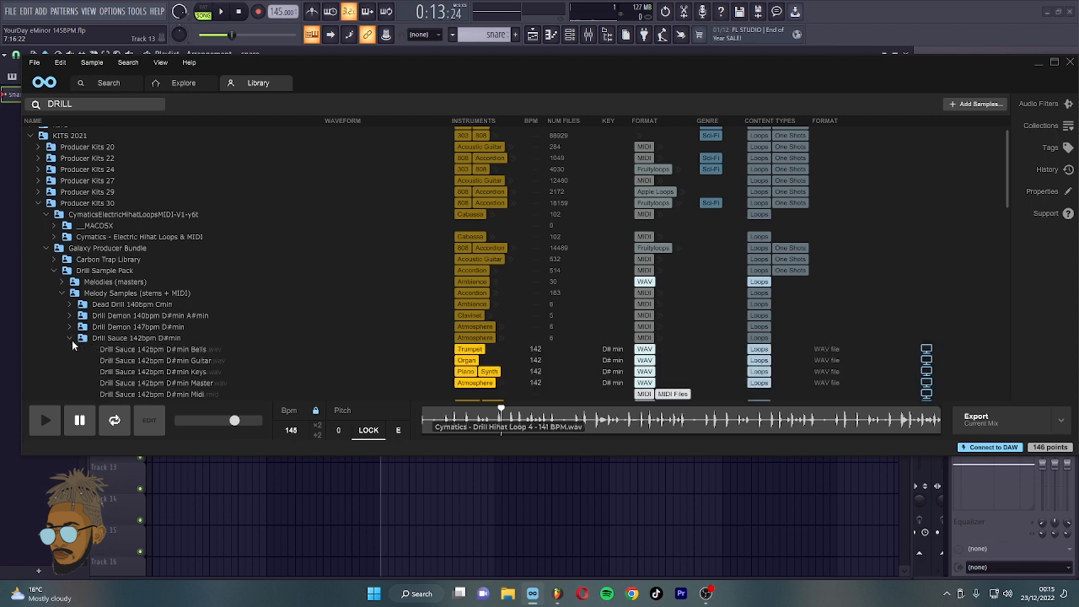
scroll(146, 336, "down", 1)
left_click(153, 346)
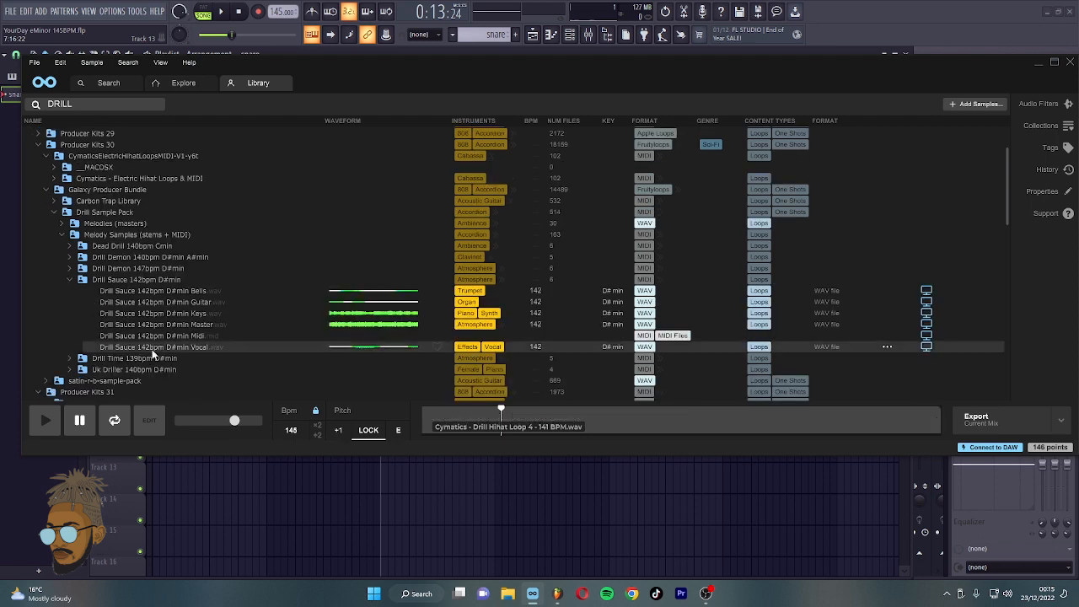
Audition the Drill Sauce 142bpm D#min Vocal and Guitar loops, and the Drill Time 141bpm D#min Keys 1 loop in Producer Kits 29.
left_click(72, 428)
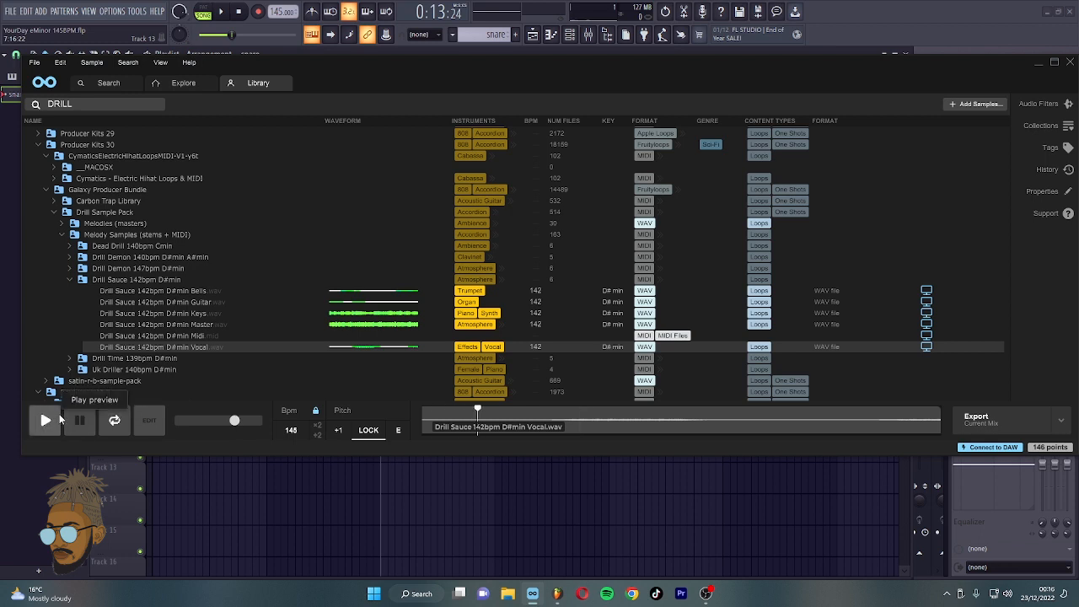
left_click(59, 419)
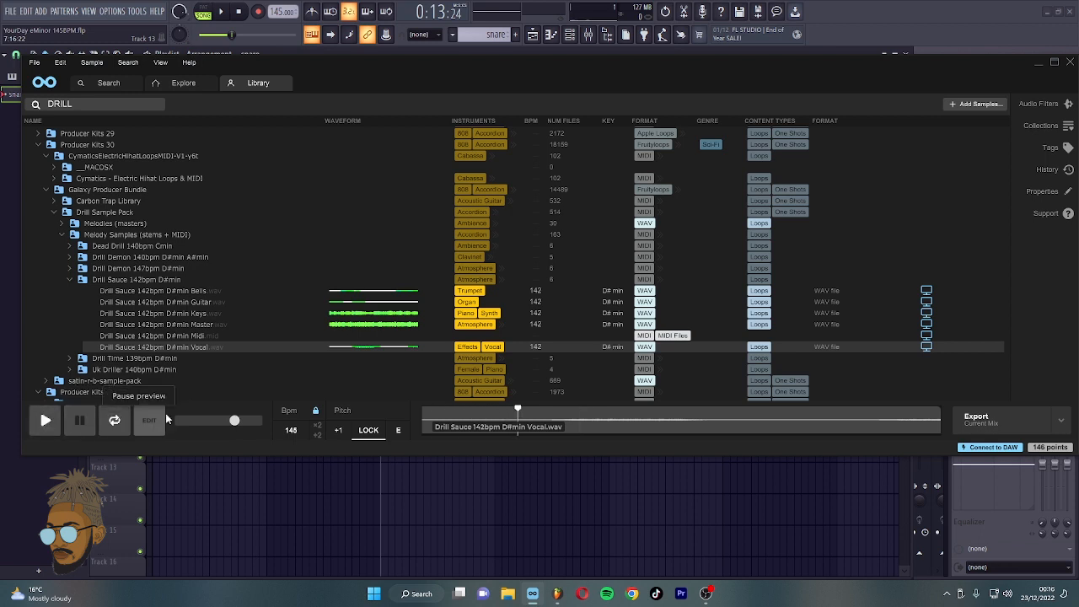
left_click(149, 303)
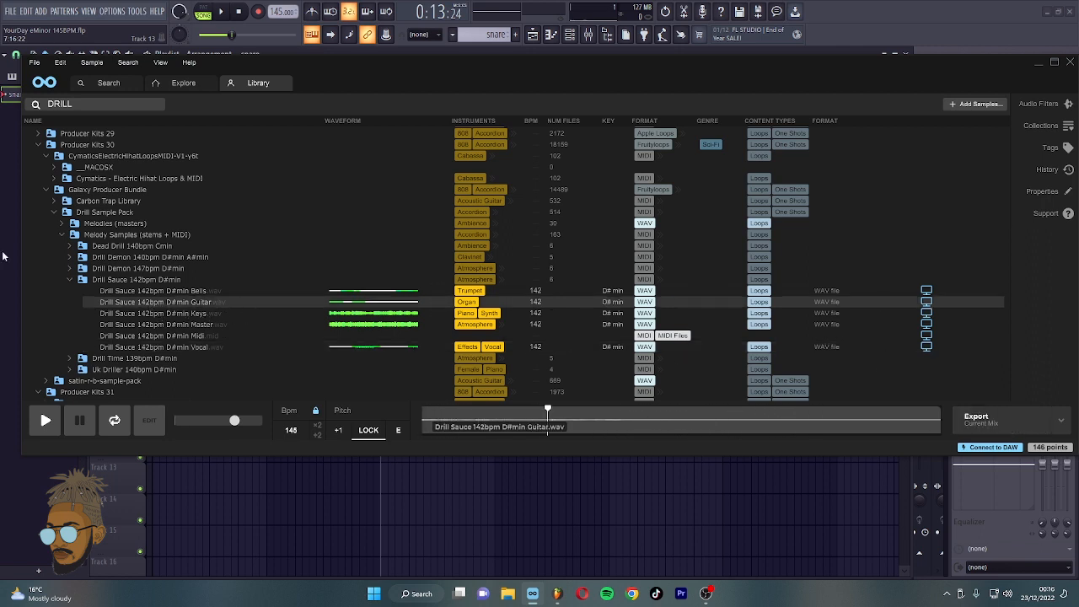
left_click(52, 213)
left_click(52, 213)
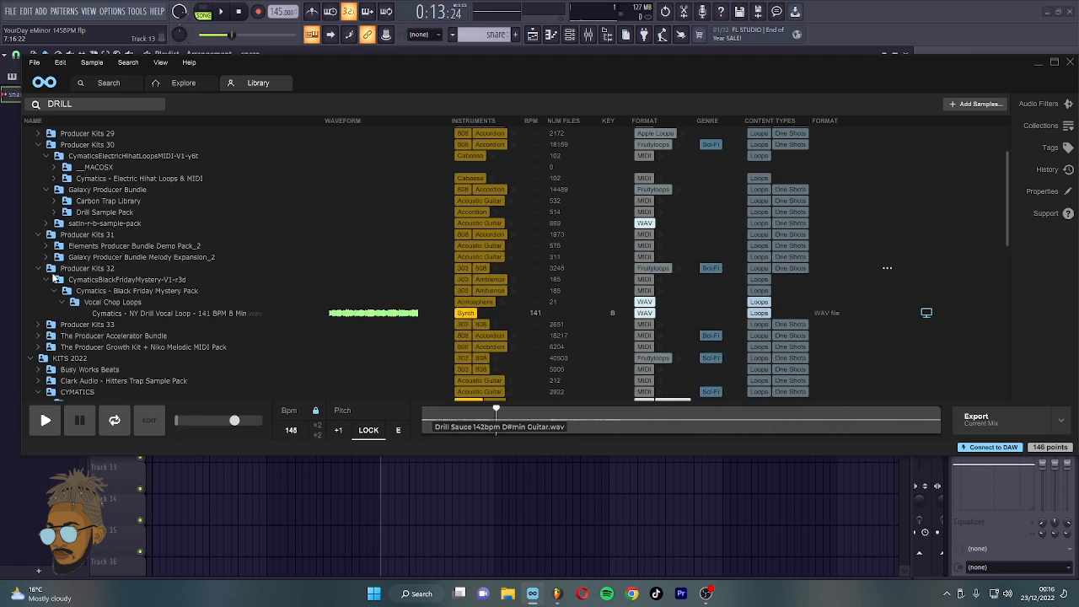
left_click(38, 134)
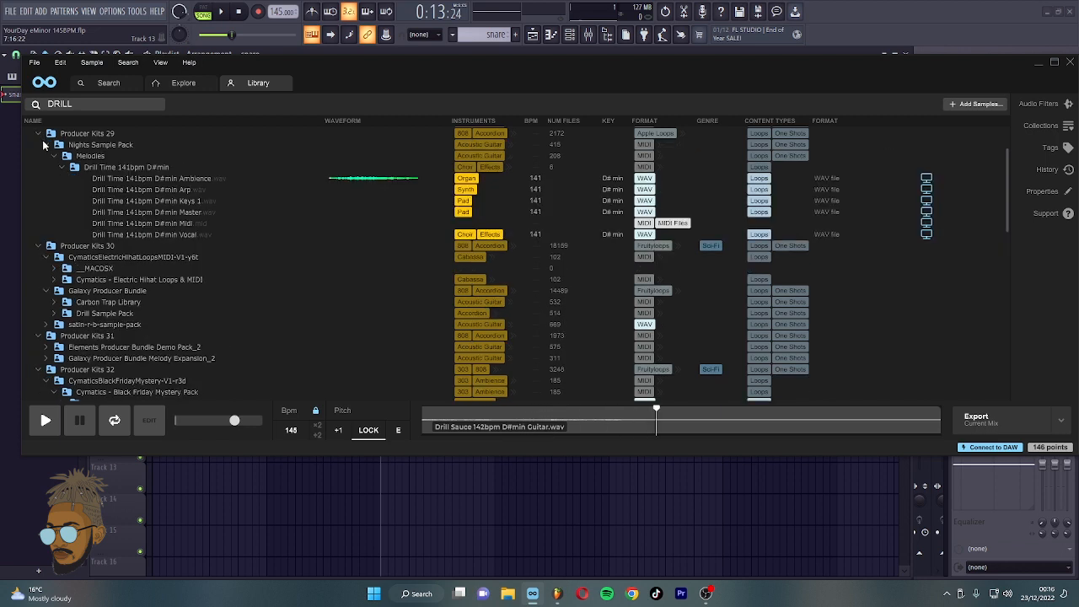
left_click(135, 201)
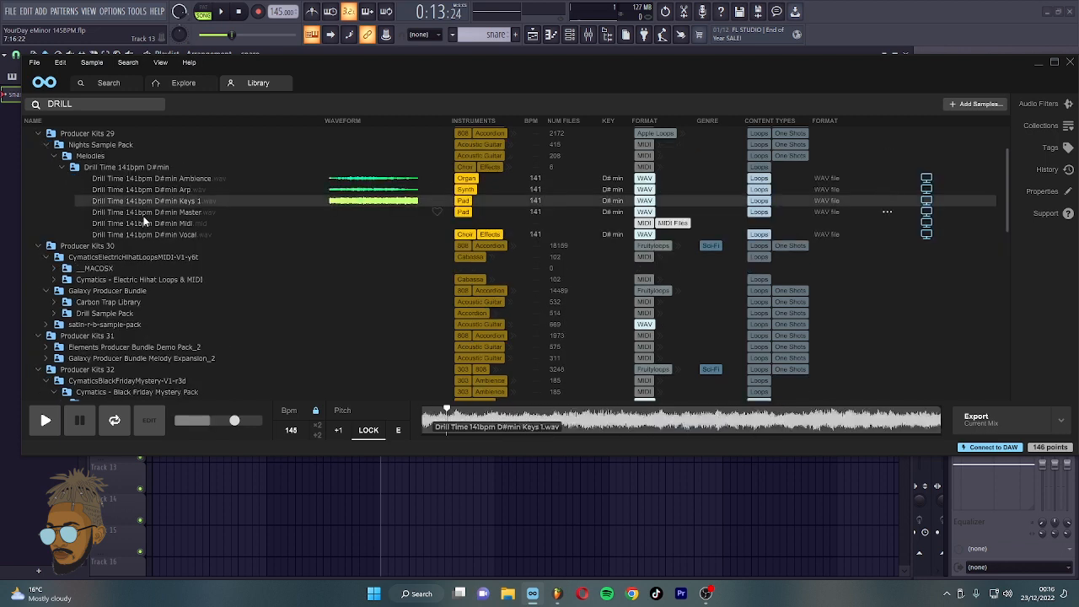
Open the Snares one-shots of the Cymatics Drill Essential Drum Kit in Producer Kits 27 and audition Cymatics - Slapped Snare - C#.
scroll(27, 237, "up", 2)
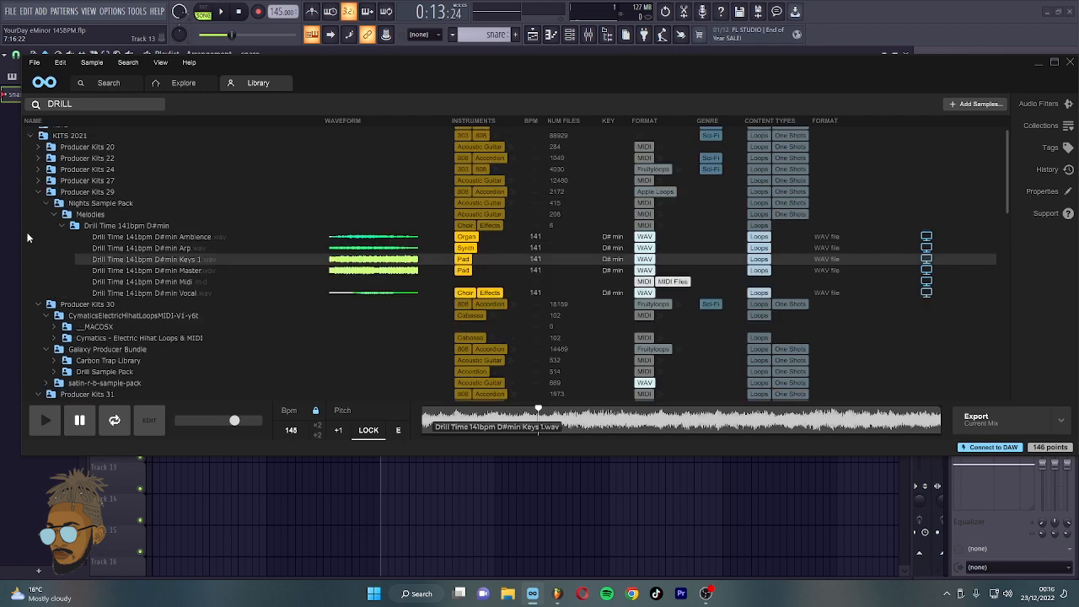
left_click(37, 181)
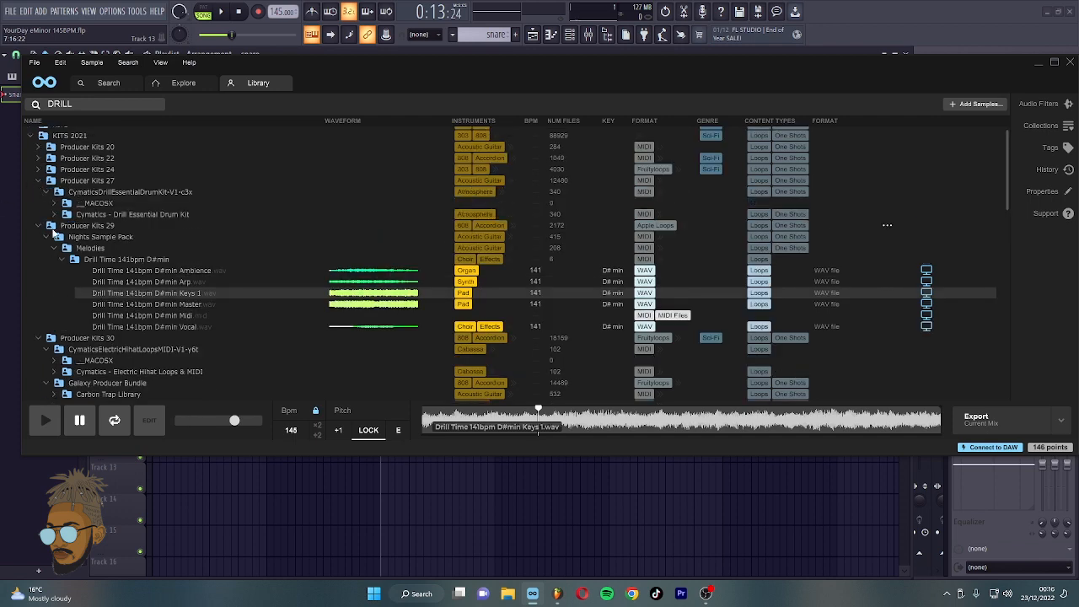
left_click(53, 215)
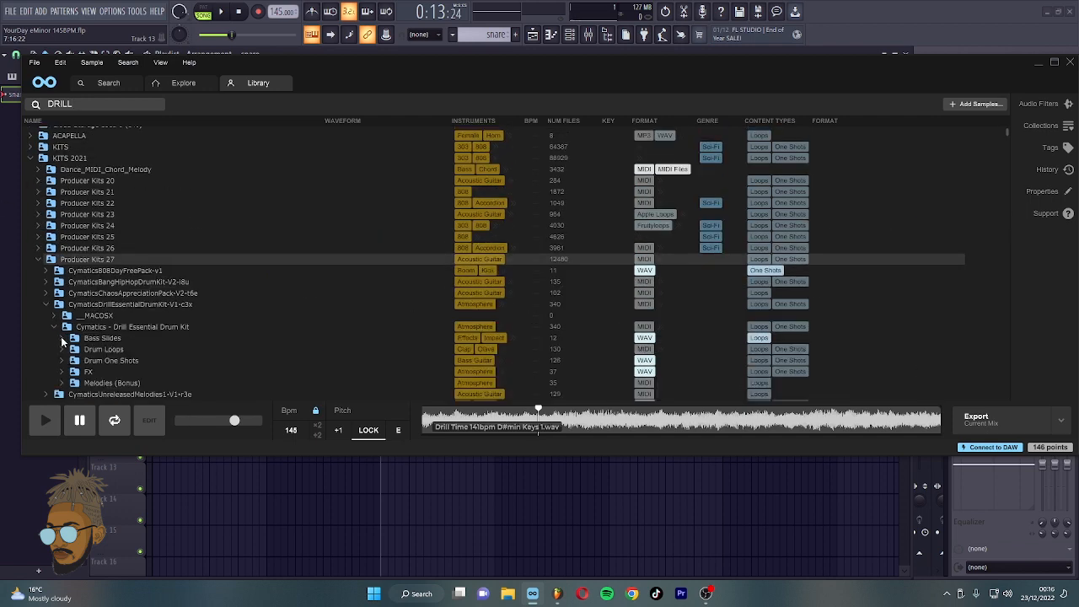
left_click(61, 361)
scroll(67, 340, "down", 4)
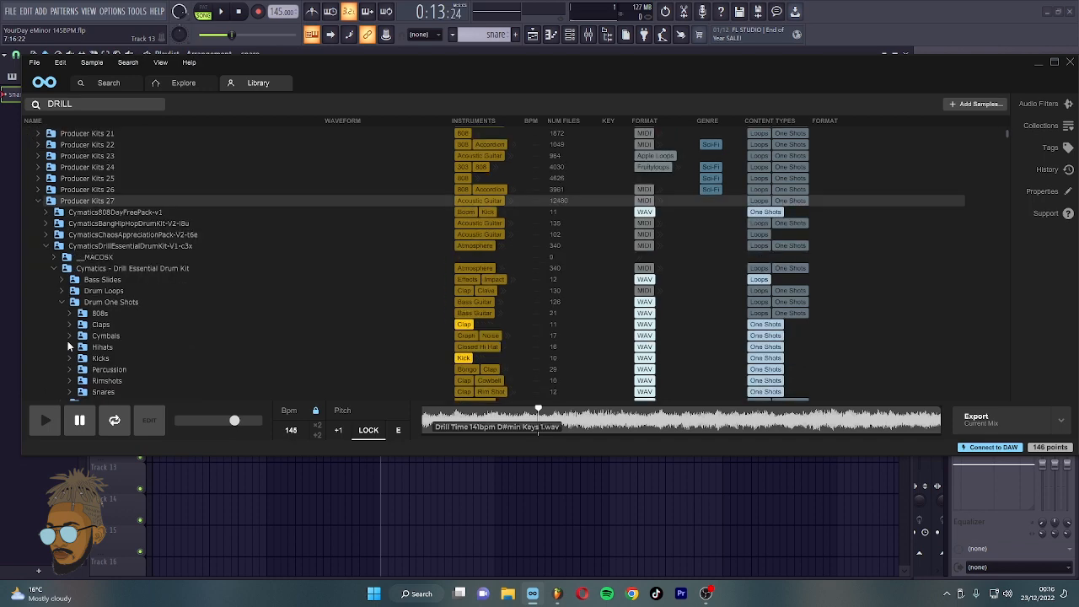
left_click(70, 334)
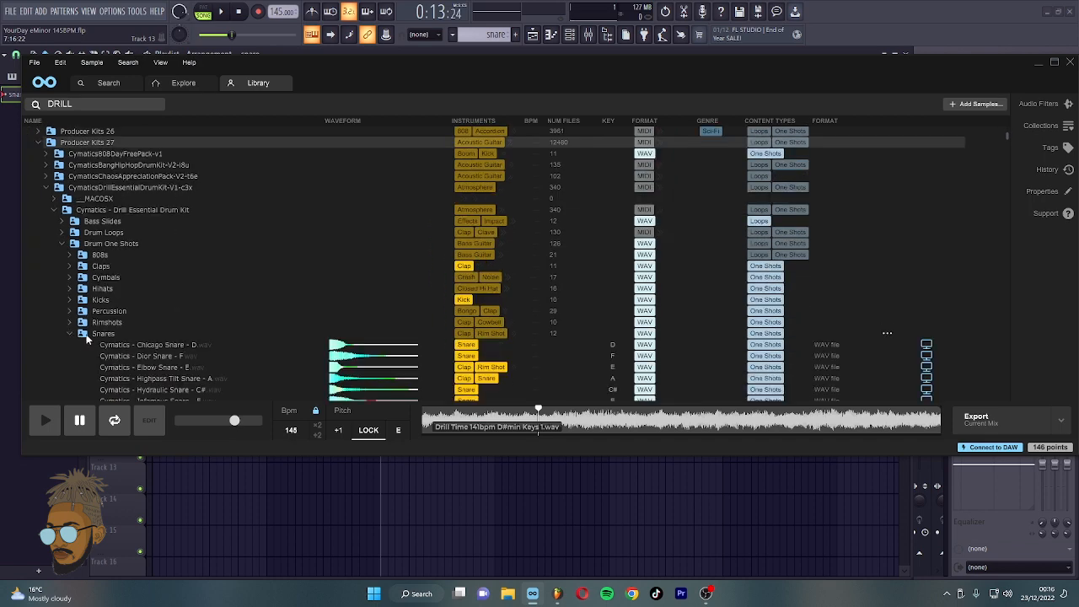
scroll(125, 283, "down", 3)
left_click(177, 313)
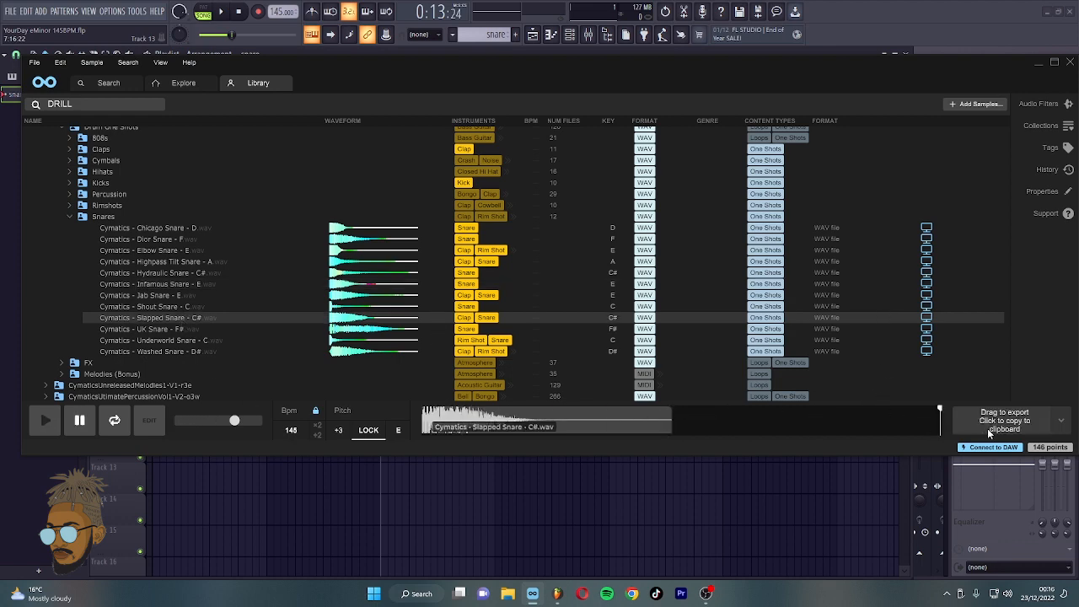
Export the Slapped Snare sample into FL Studio's Channel rack as a new channel below 808 Snare.
left_click(574, 38)
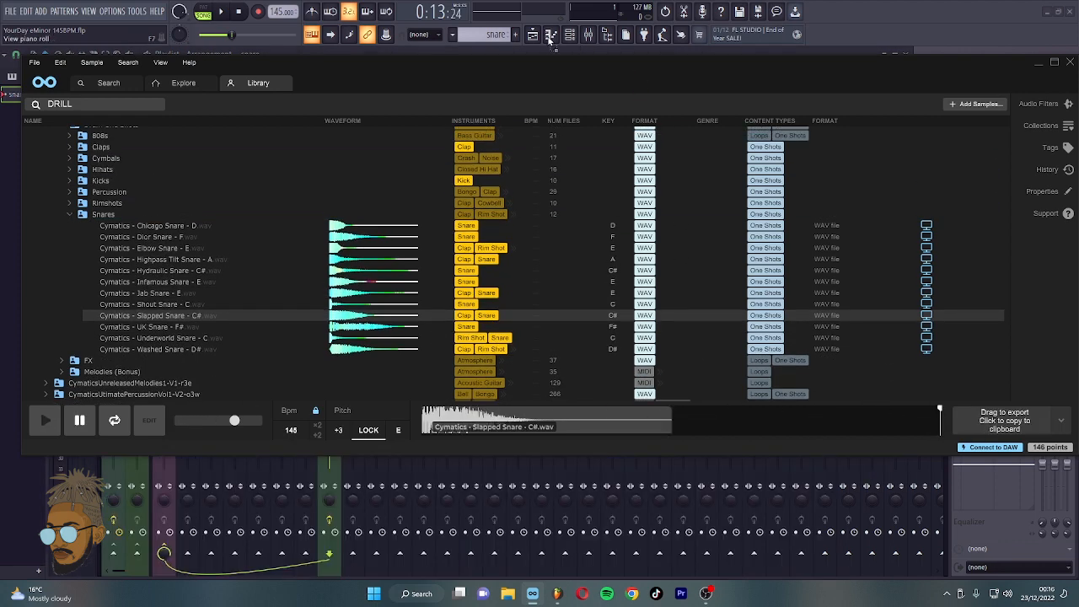
left_click(550, 38)
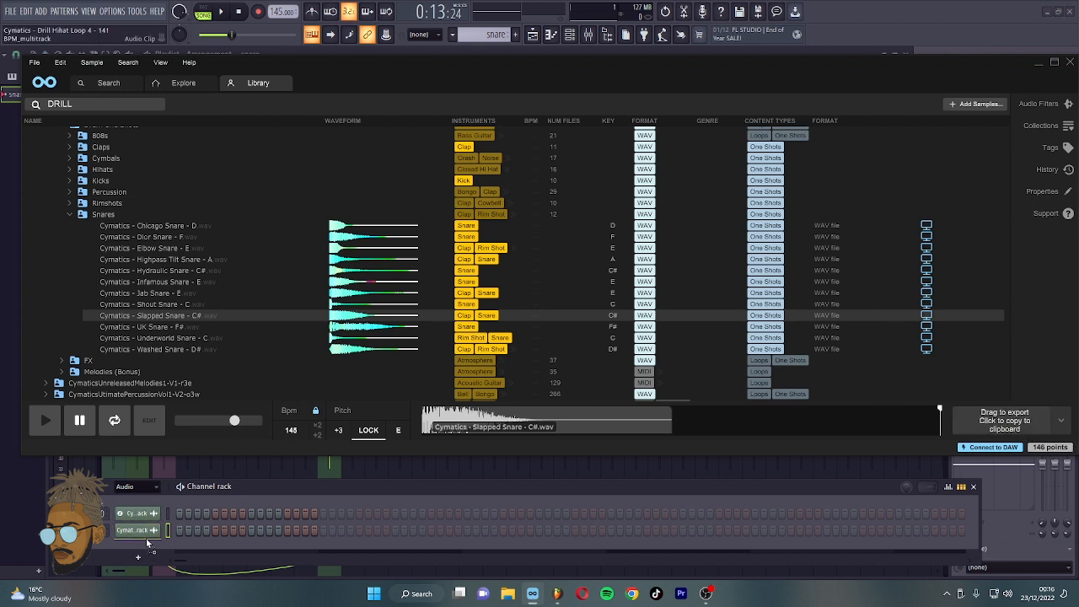
left_click_drag(147, 544, 150, 547)
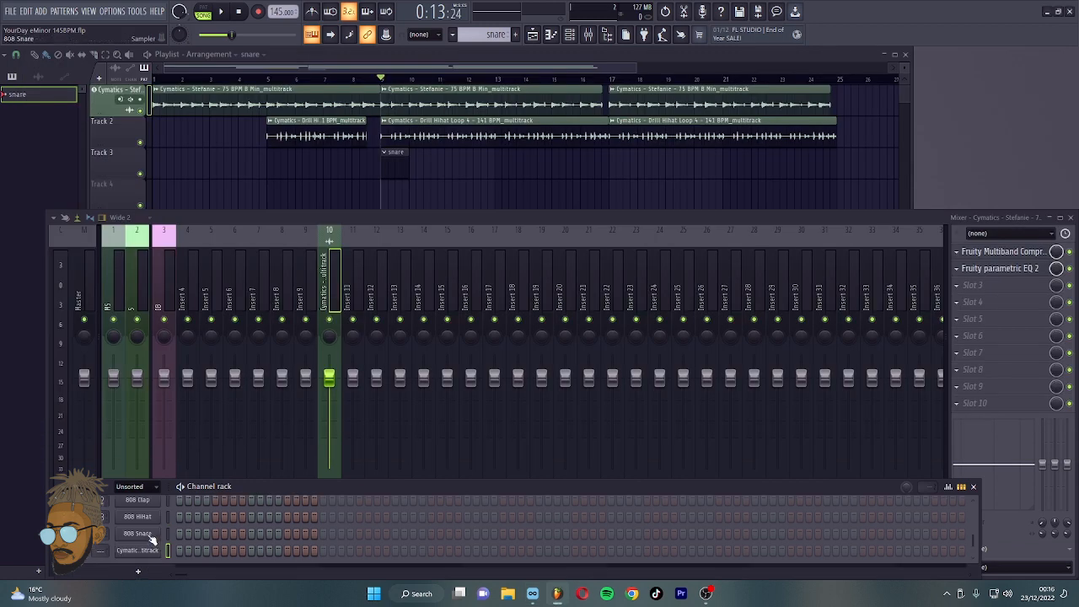
With the arrangement playing, sequence Slapped Snare hits at 1:09, 2:03, 2:13, 3:09, 3:15 and 4:13 in the snare pattern.
key("space")
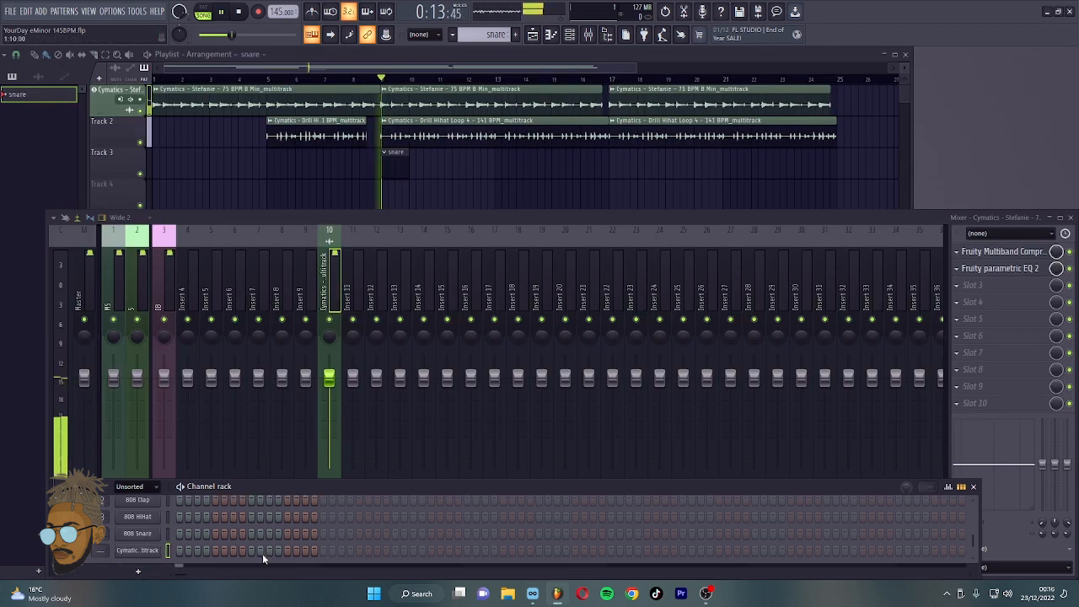
left_click(340, 548)
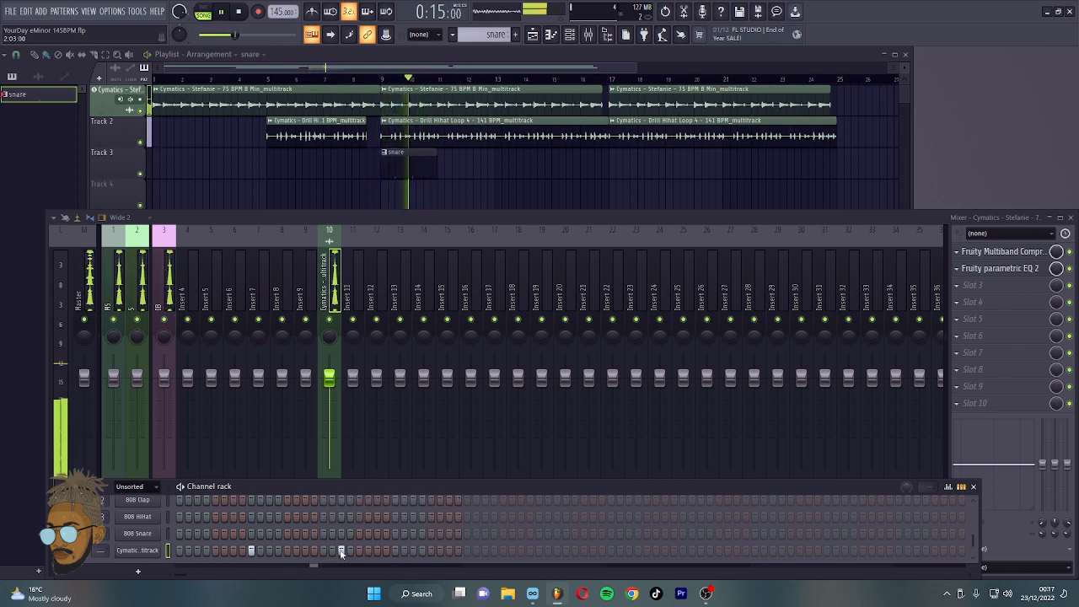
left_click(430, 550)
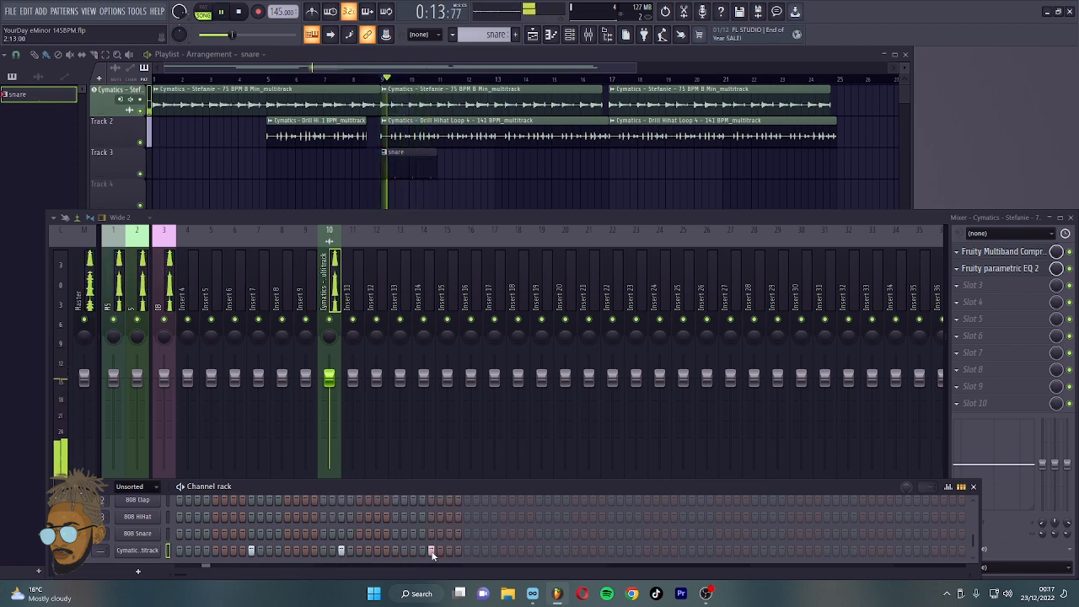
left_click(538, 551)
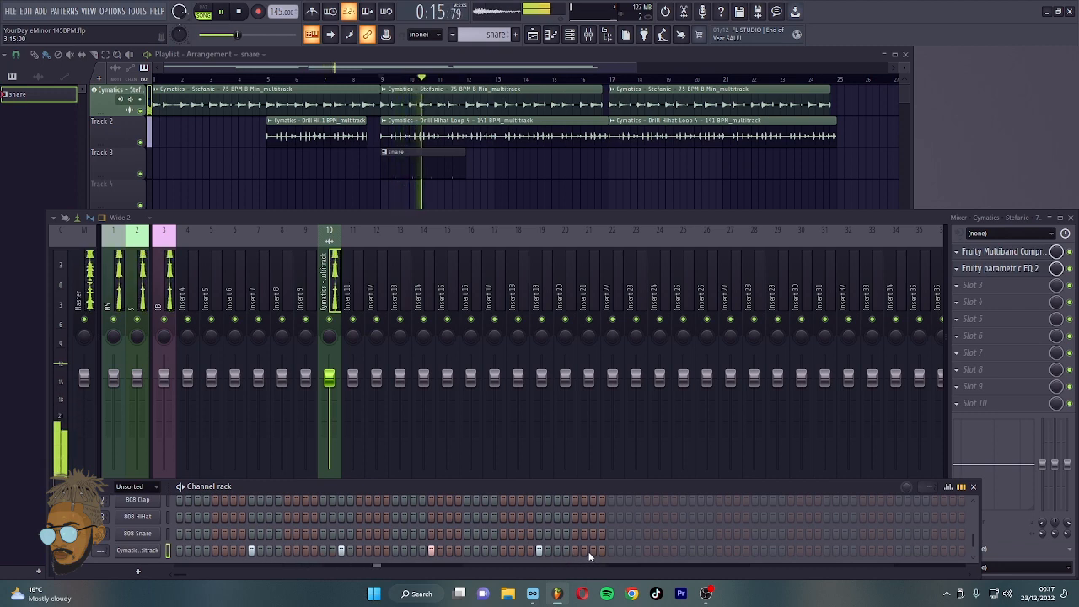
left_click(592, 550)
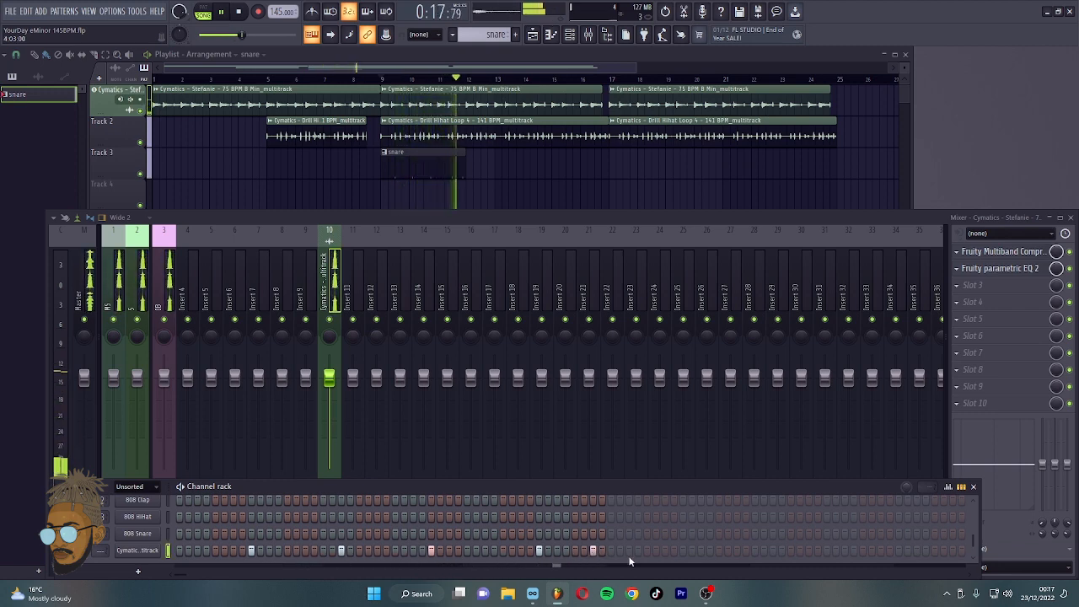
left_click(683, 550)
right_click(682, 551)
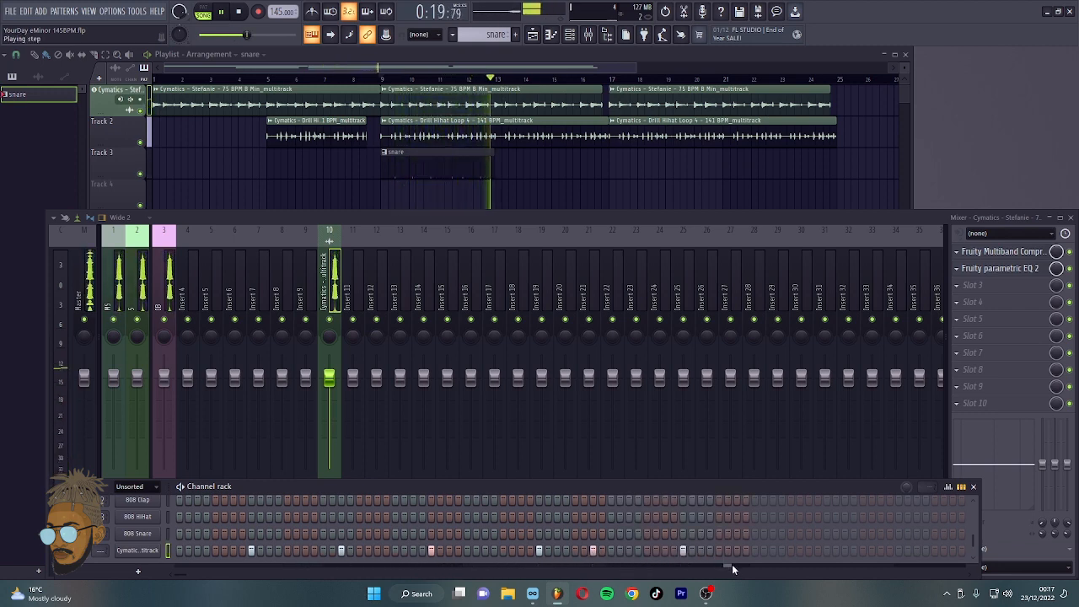
left_click(717, 551)
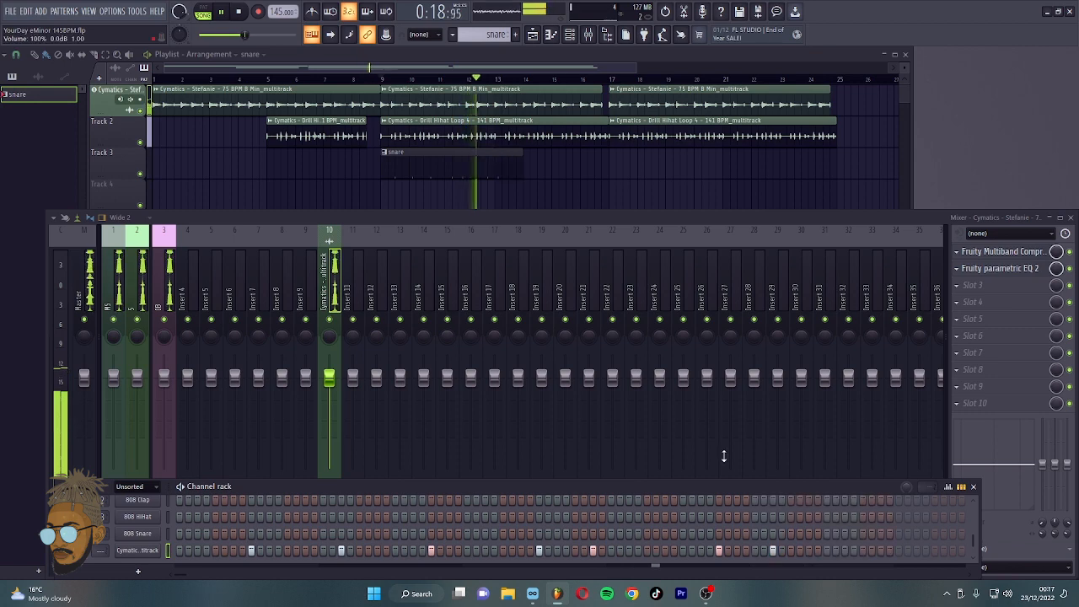
left_click(772, 550)
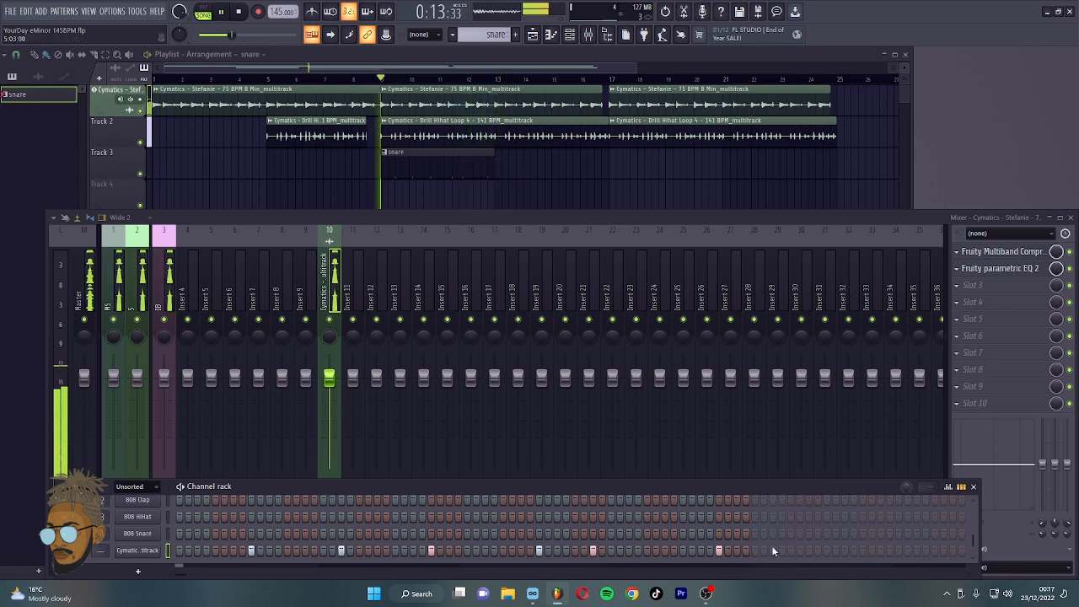
Duplicate the four bars of snare notes into bars 5 to 8 in the Piano roll and delete the hit at 6:13.
left_click(420, 170)
double_click(419, 170)
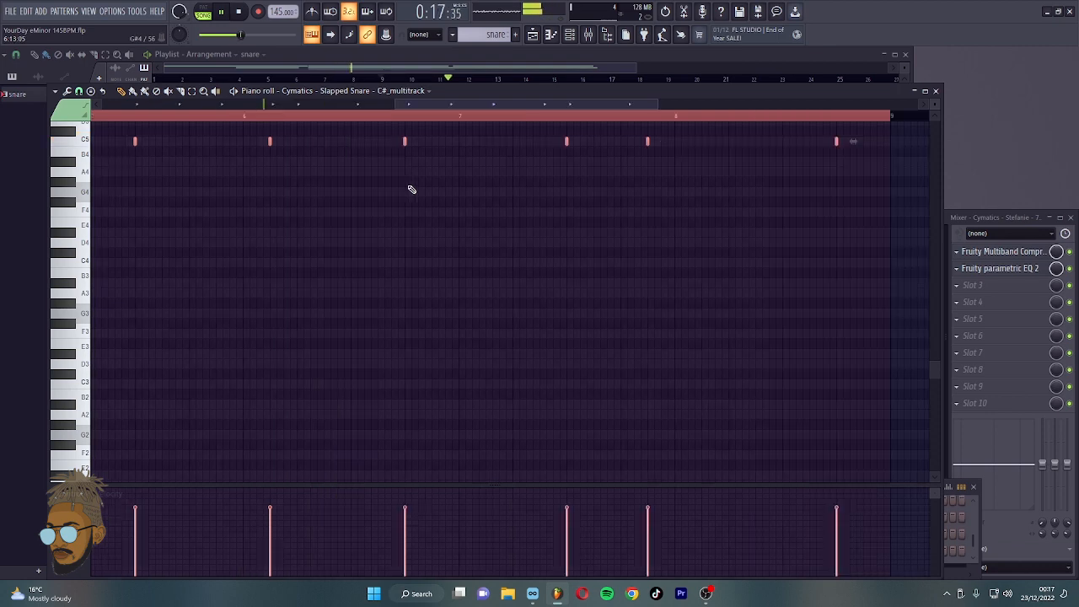
scroll(621, 222, "up", 2)
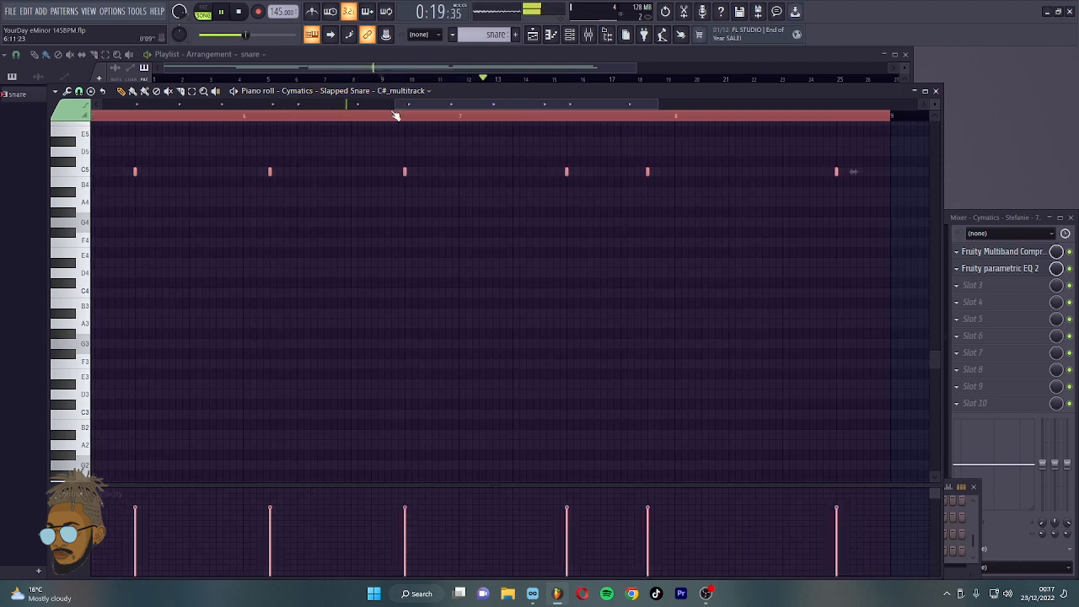
left_click_drag(393, 107, 185, 149)
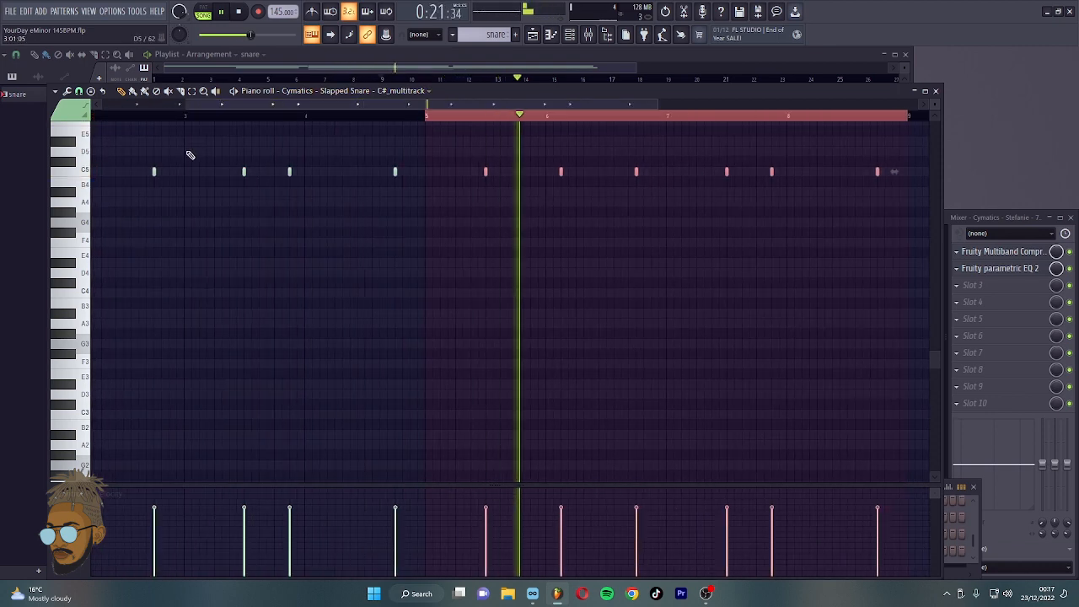
right_click(637, 172)
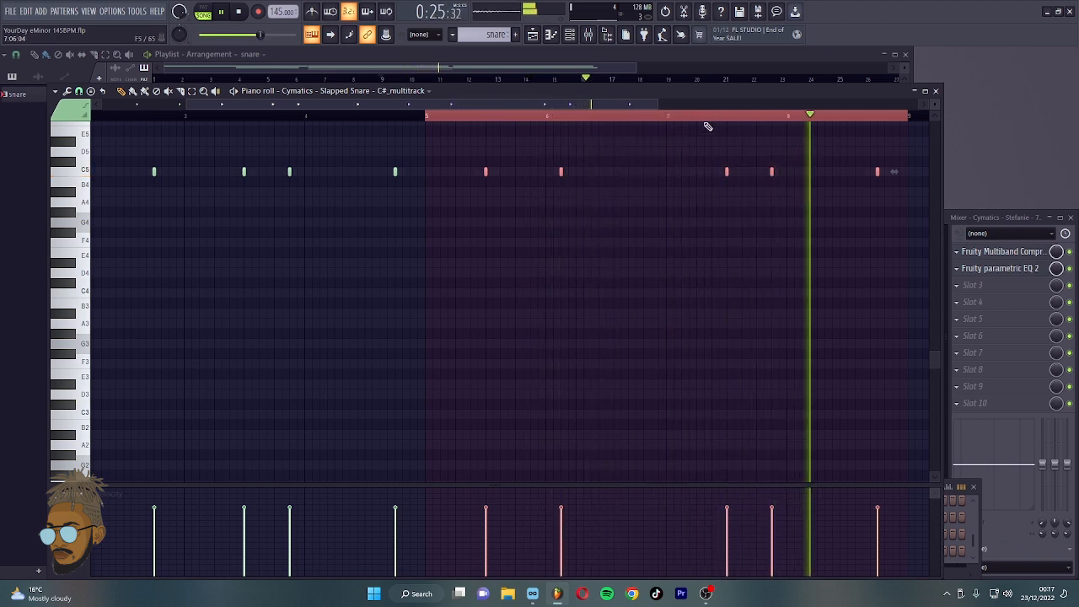
Play from bar 8 and replace its single snare hit with two longer C5 notes at 8:09 and 8:13.
left_click(785, 116)
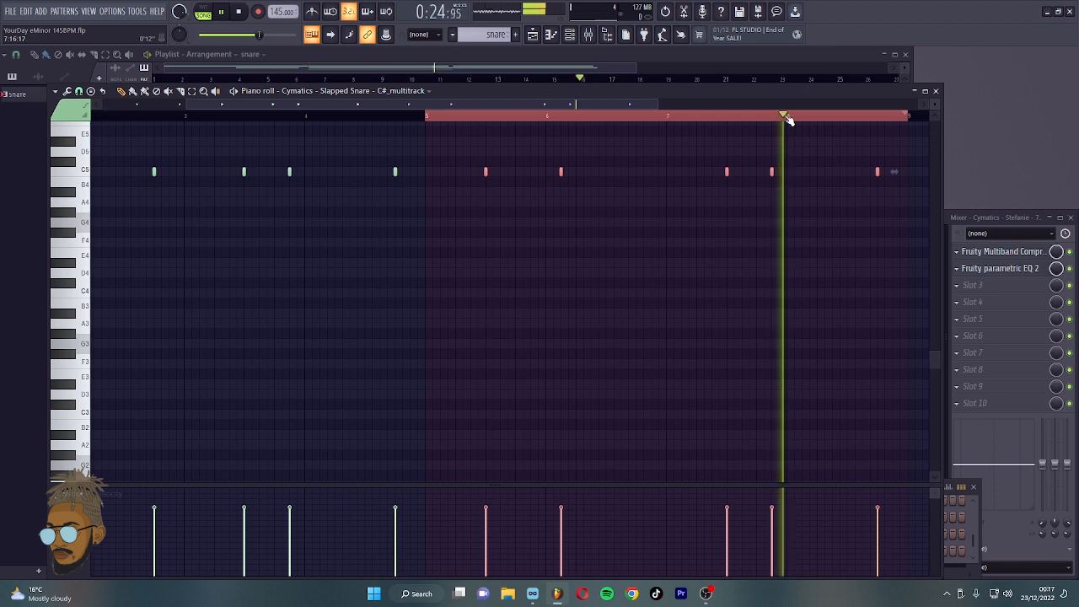
right_click(878, 172)
left_click(850, 172)
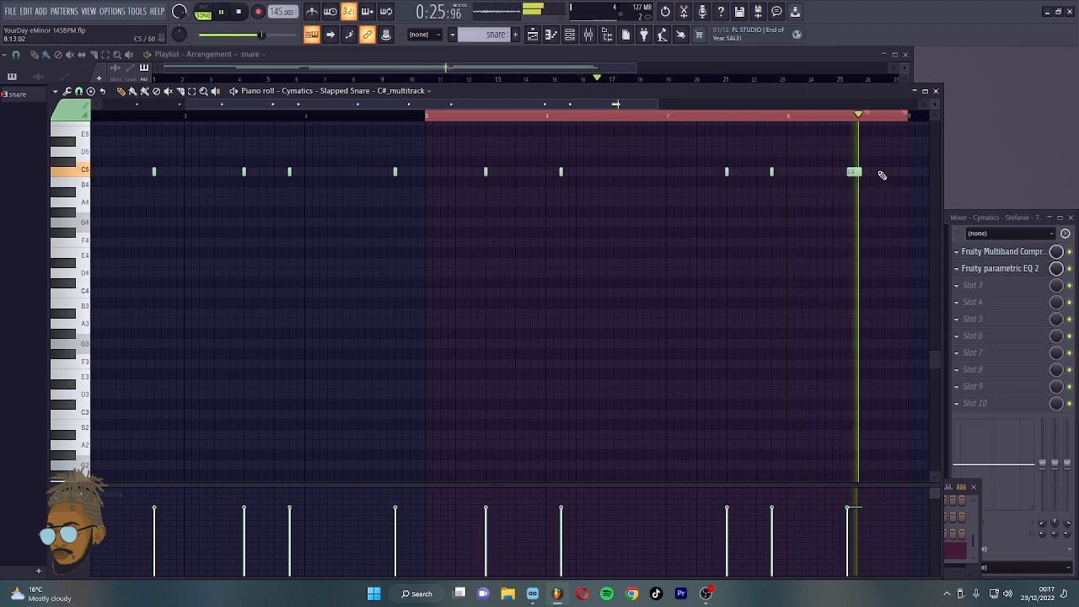
left_click(878, 172)
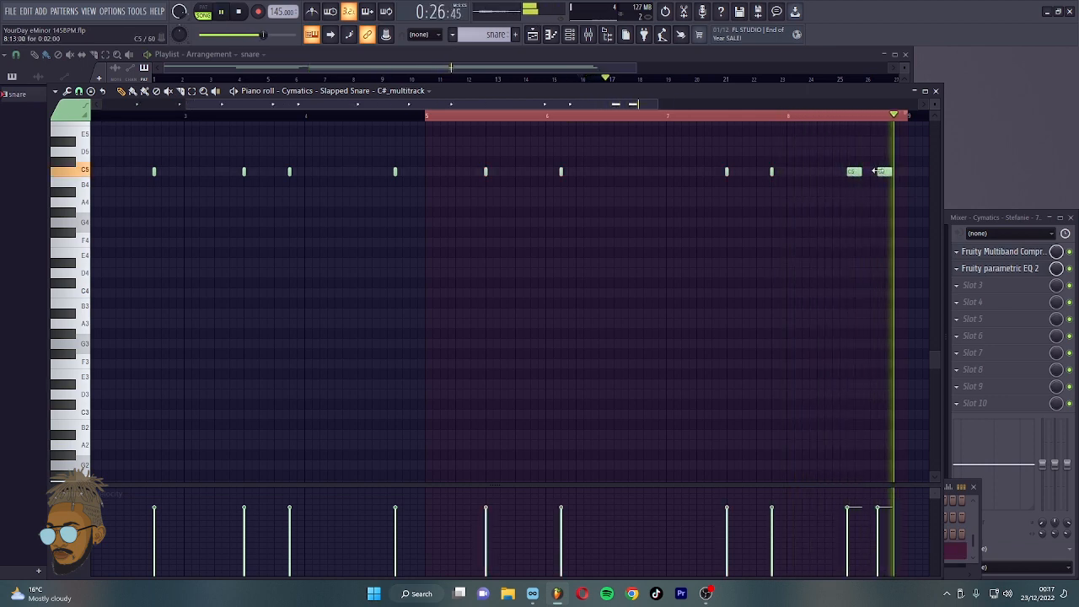
Place a second snare pattern clip on Track 3 at bar 17 and play the arrangement from bar 9.
left_click(550, 33)
left_click(619, 168)
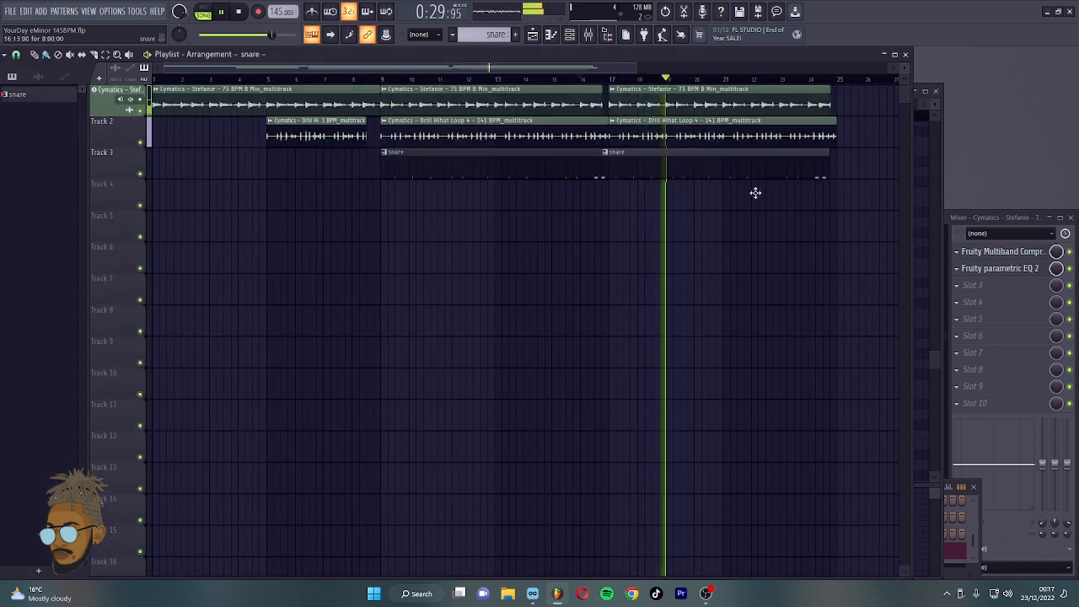
left_click(382, 78)
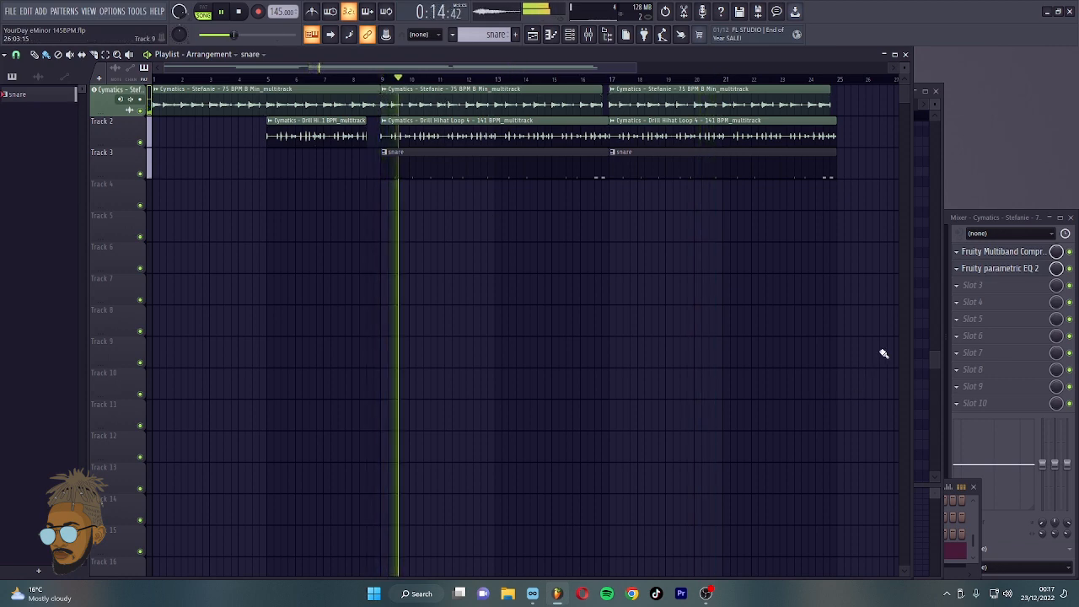
Delete the Fruity Limiter from slot 10 of the Master mixer track and confirm the removal.
key("F9")
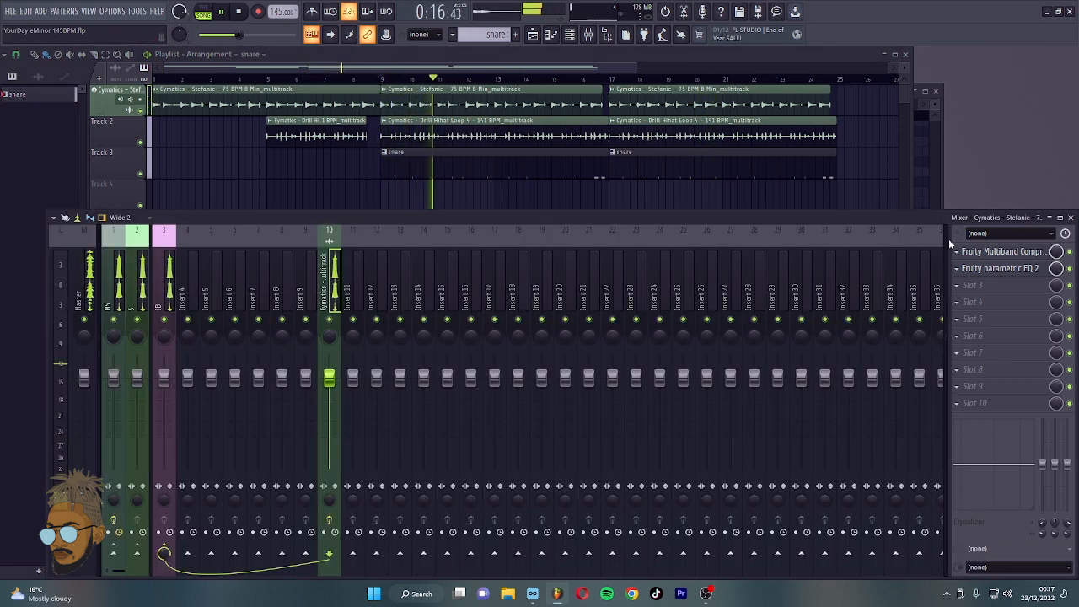
left_click(959, 285)
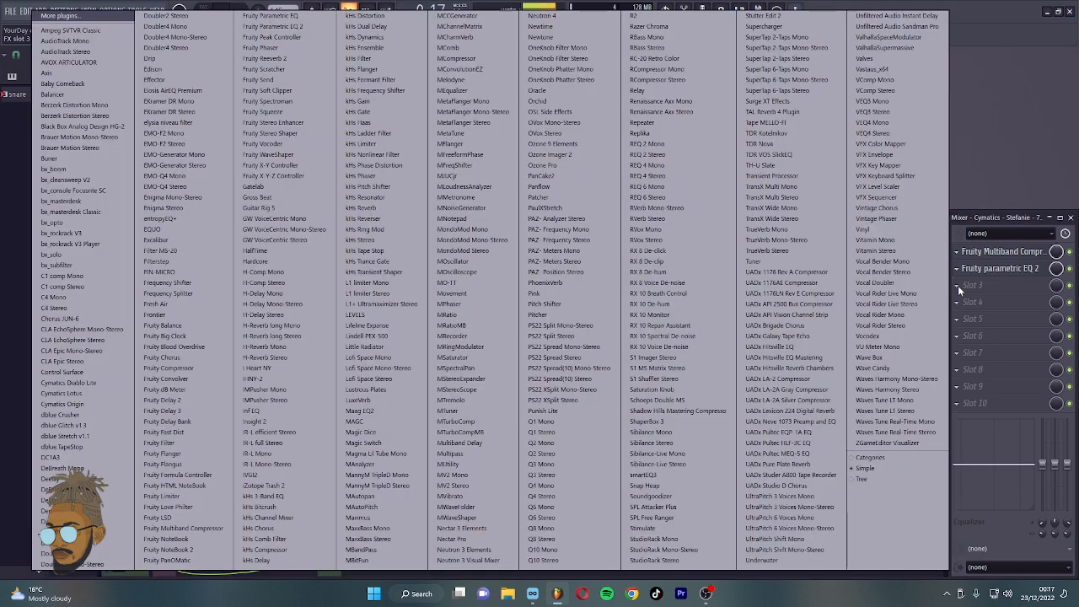
left_click(977, 228)
left_click(88, 287)
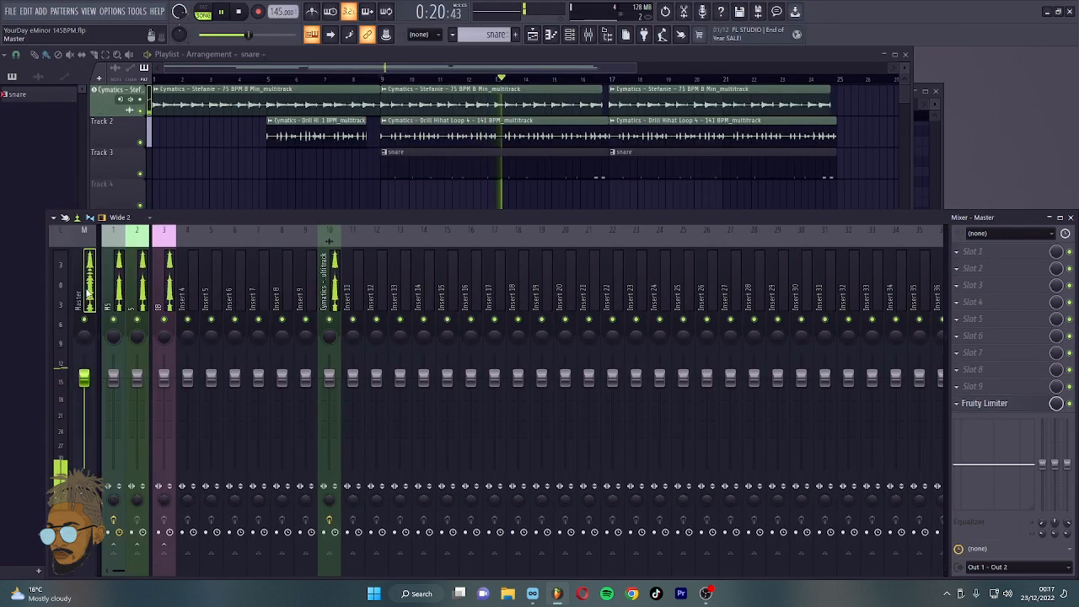
left_click(958, 403)
left_click(969, 333)
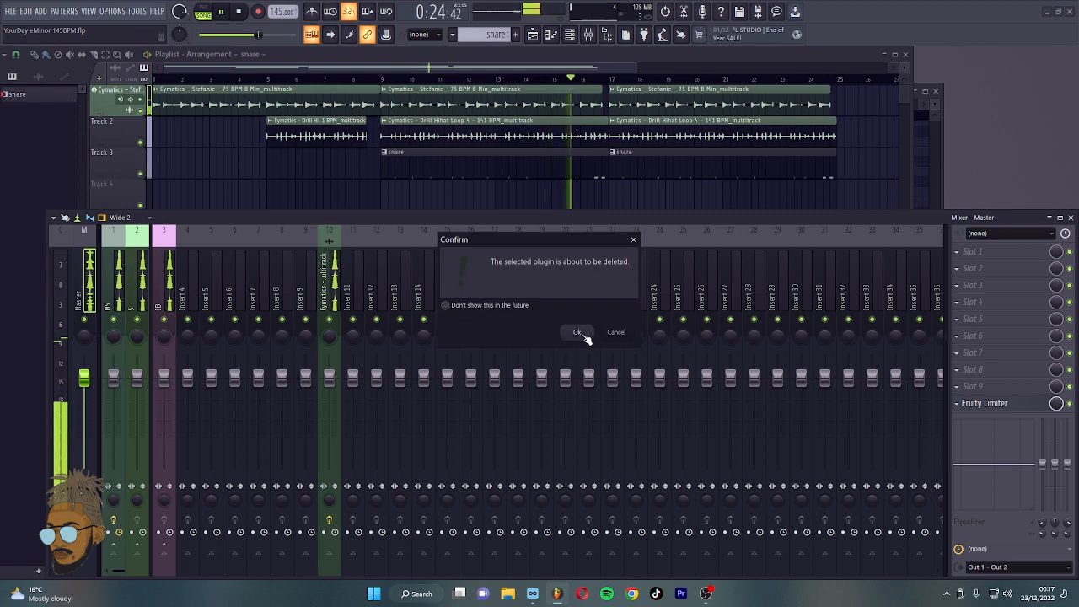
left_click(582, 334)
left_click(961, 335)
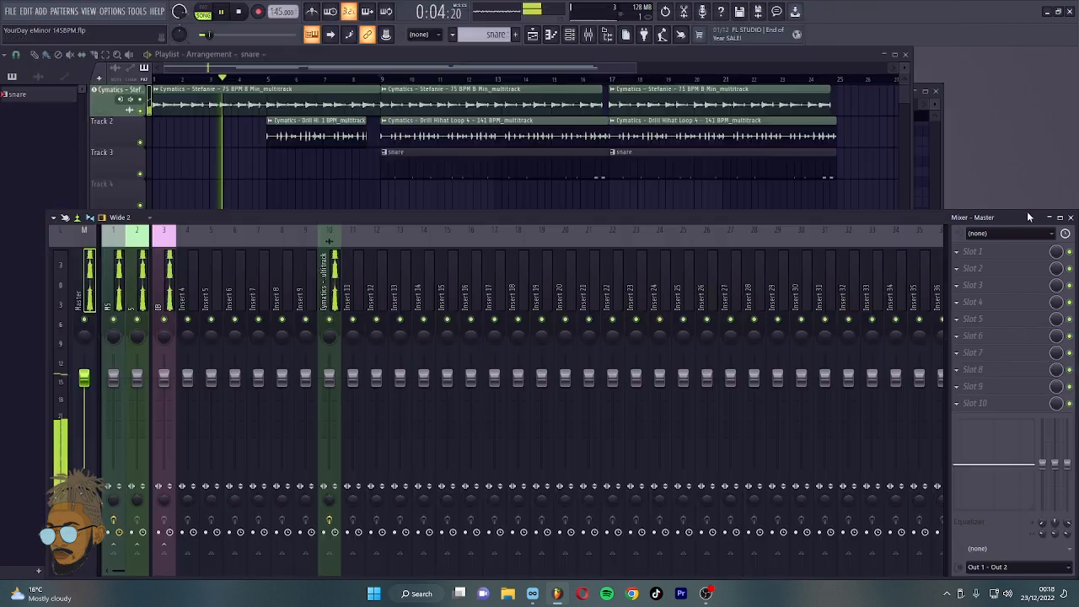
Listen to the playing arrangement in the Playlist, stop playback and return the song position to the start.
left_click(1027, 217)
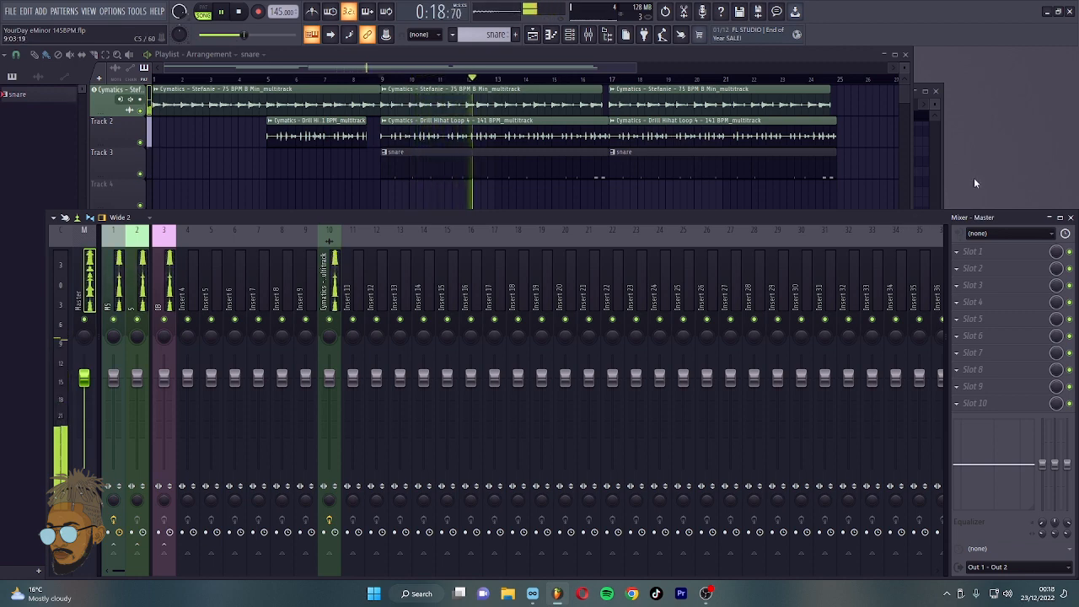
left_click(642, 61)
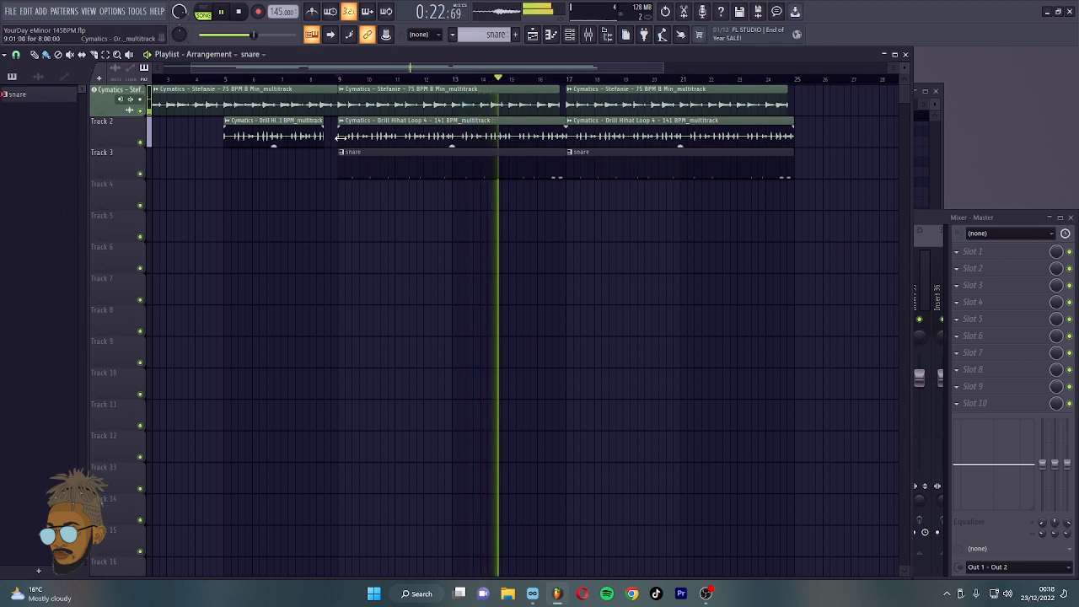
key("space")
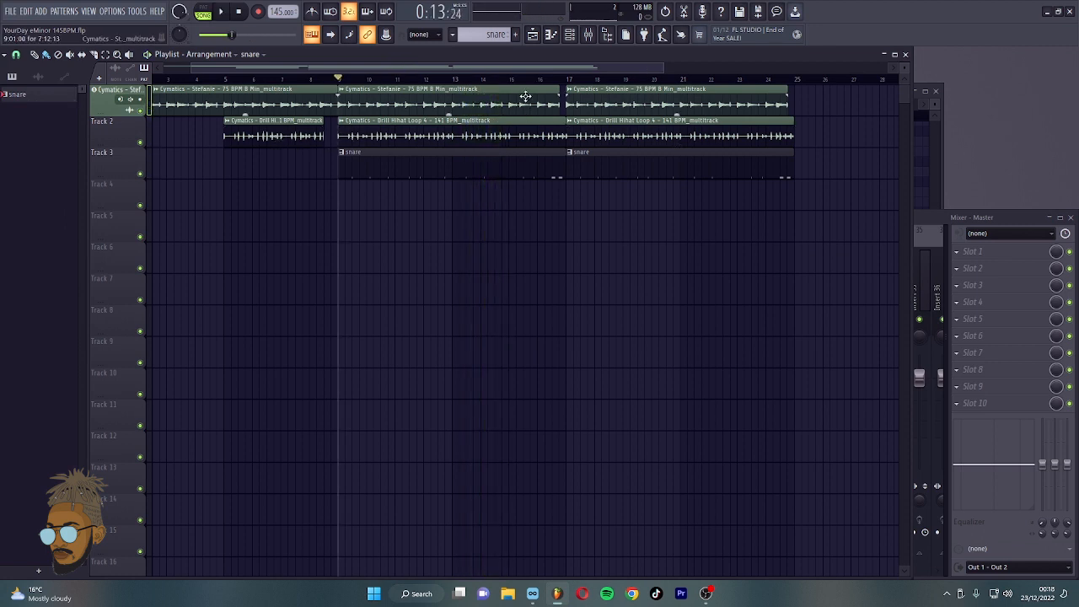
key("Home")
Load Cymatics Origin into slot 3 of the guitar loop's insert 10 and set its Resample Freq to 44100 Hz.
left_click_drag(931, 219, 47, 219)
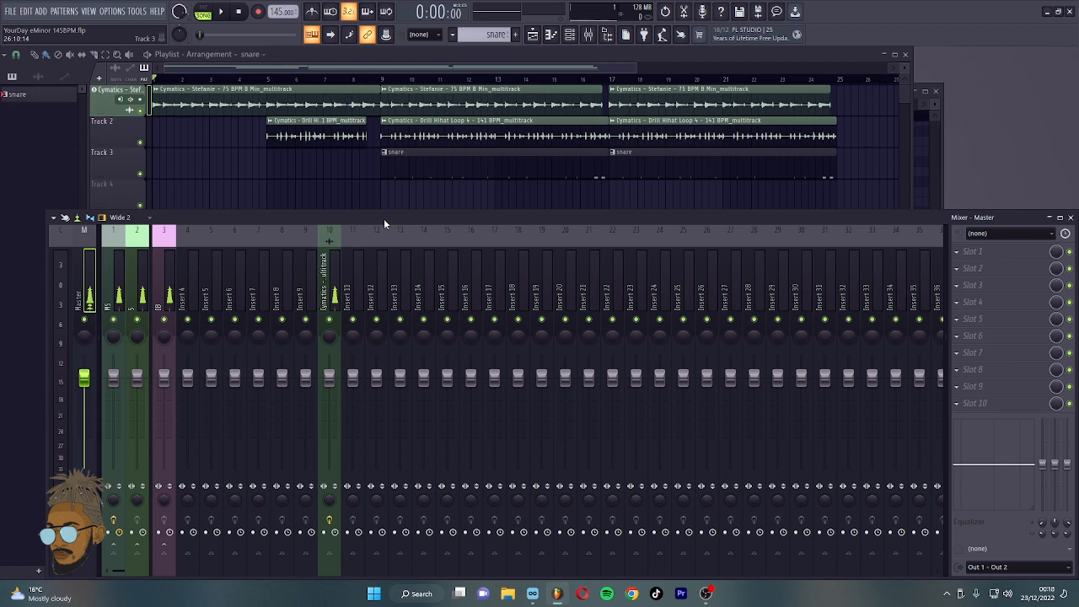
left_click(323, 284)
left_click(957, 293)
mouse_move(962, 299)
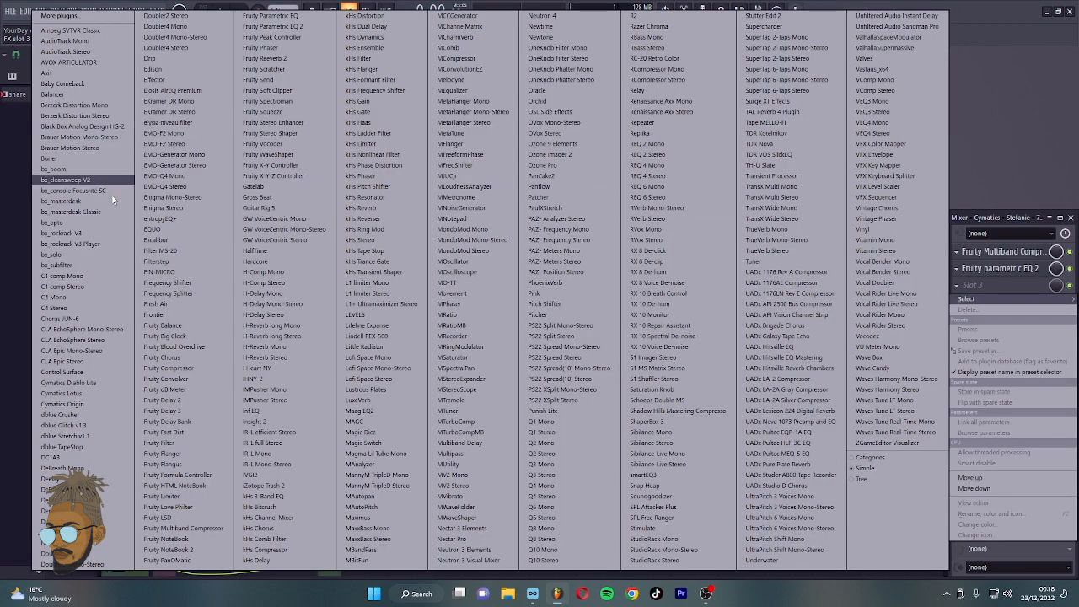
left_click(67, 404)
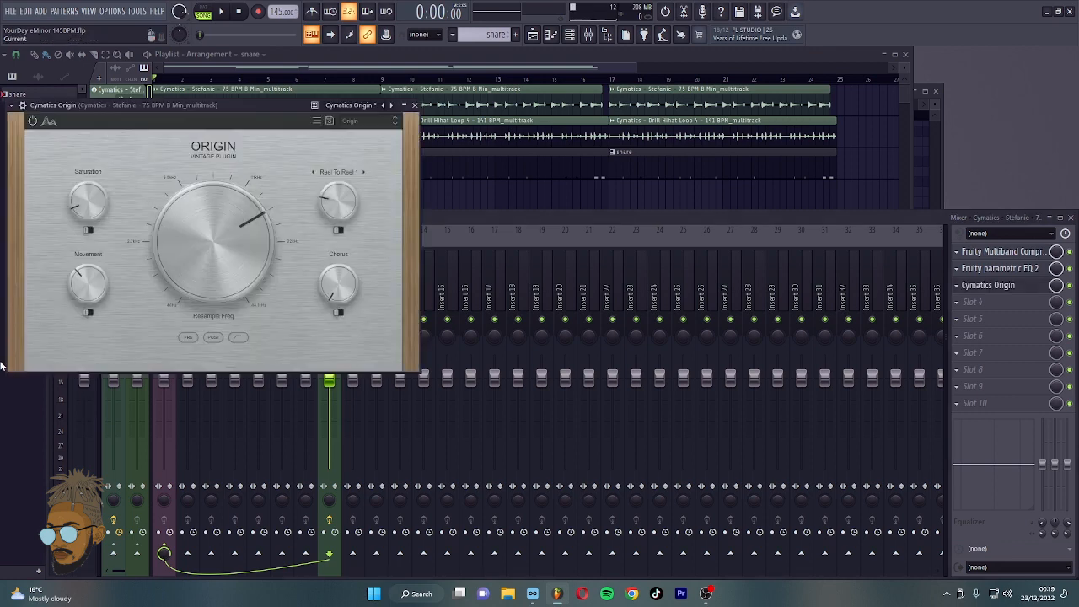
left_click_drag(270, 275, 242, 242)
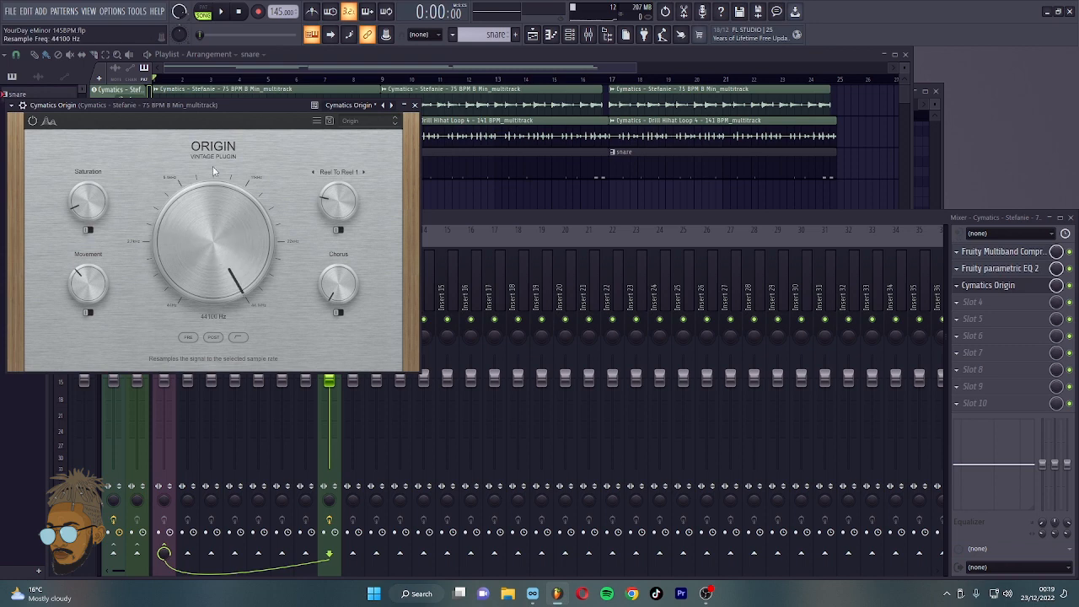
left_click_drag(218, 279, 260, 198)
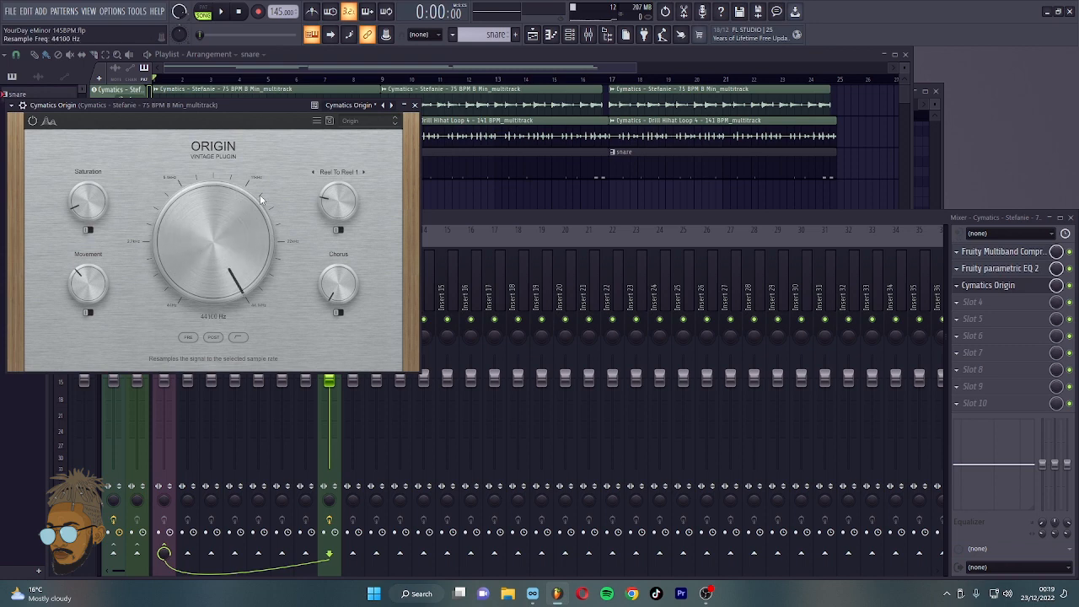
Create an automation clip for Origin's last tweaked parameter, Resample Freq, and show it in the Playlist.
left_click(112, 11)
mouse_move(135, 12)
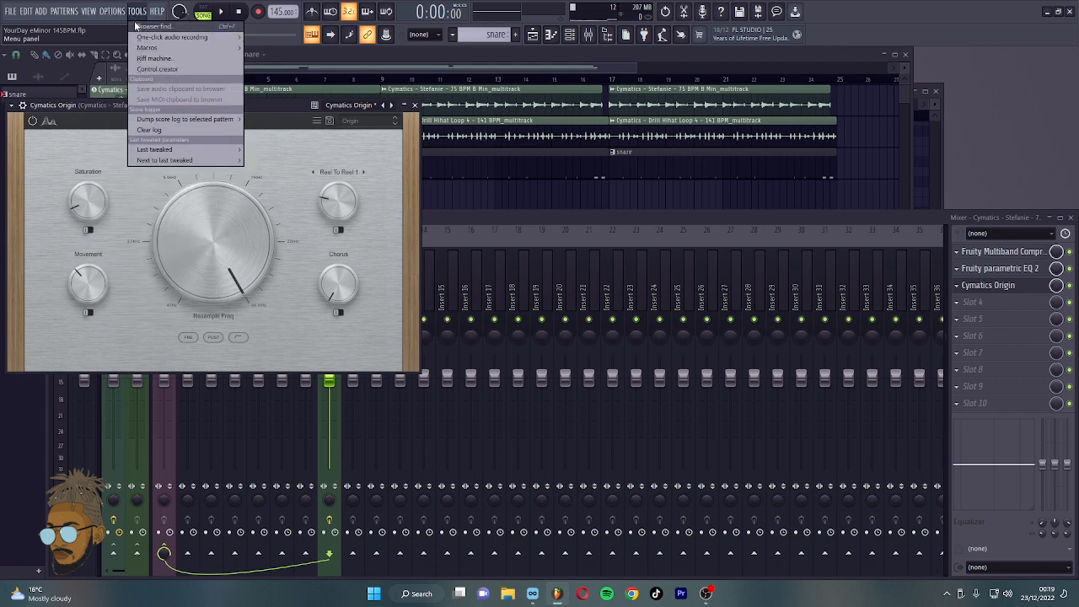
mouse_move(124, 23)
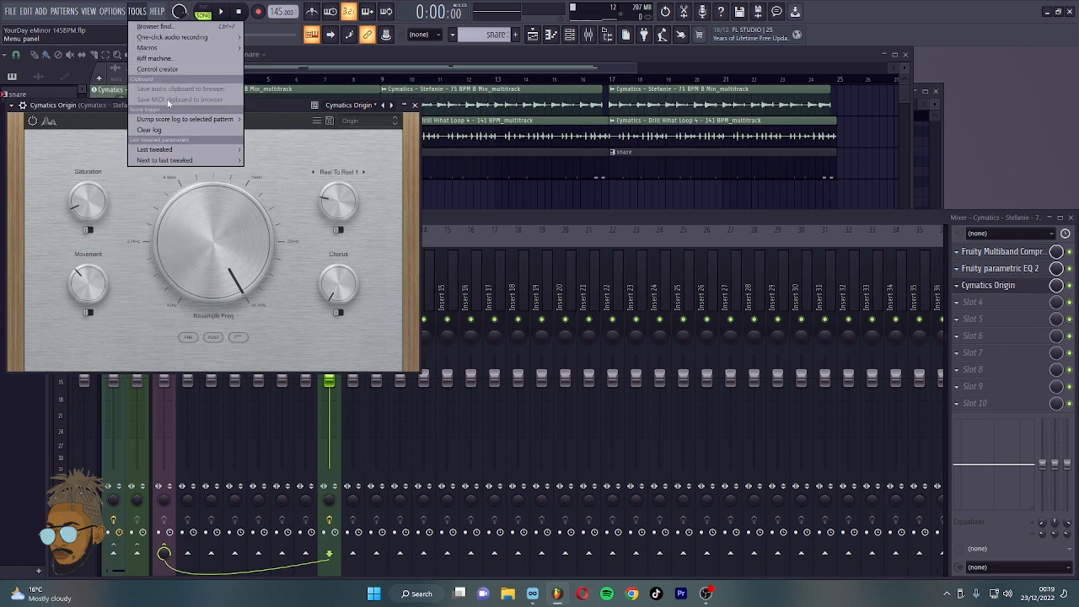
mouse_move(181, 149)
left_click(294, 225)
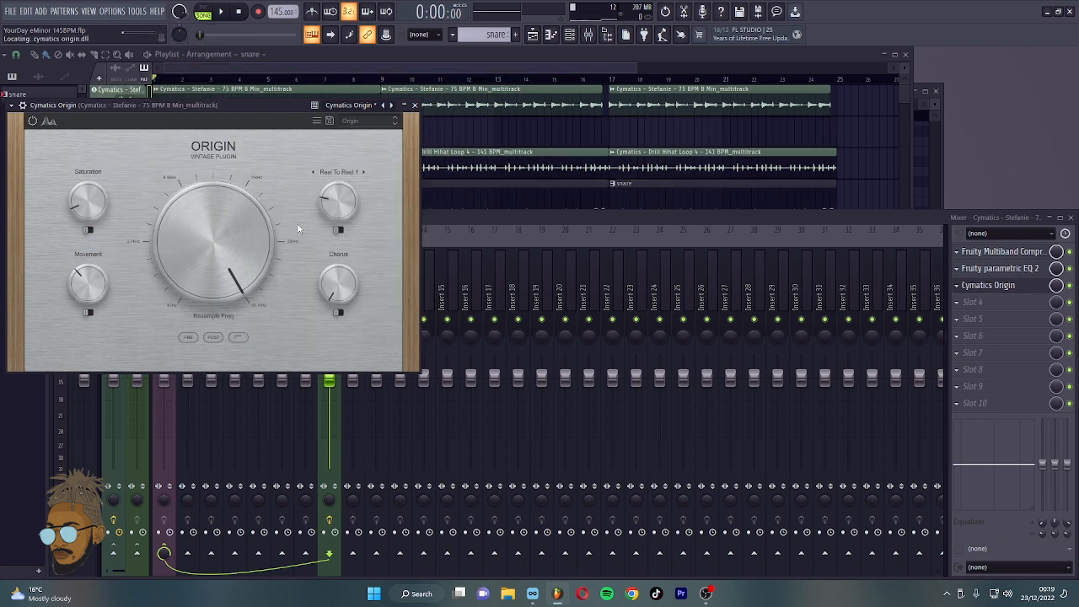
left_click(509, 60)
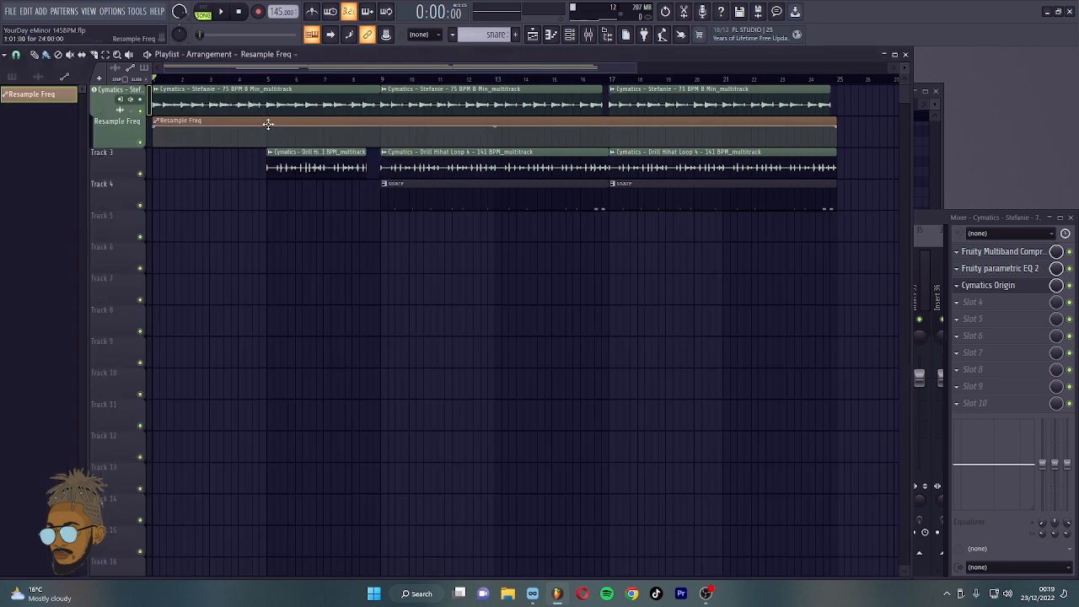
Shape the Resample Freq automation to start low at bar 1, rise gently to bar 5 and curve up to 100% at bar 9.
left_click_drag(161, 119, 153, 145)
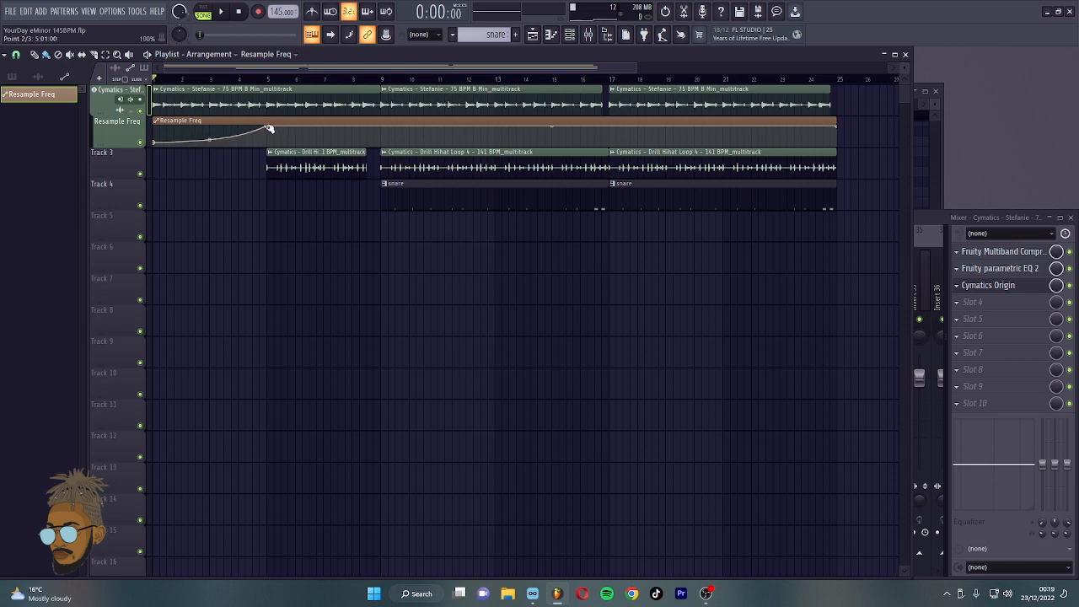
left_click_drag(269, 128, 266, 137)
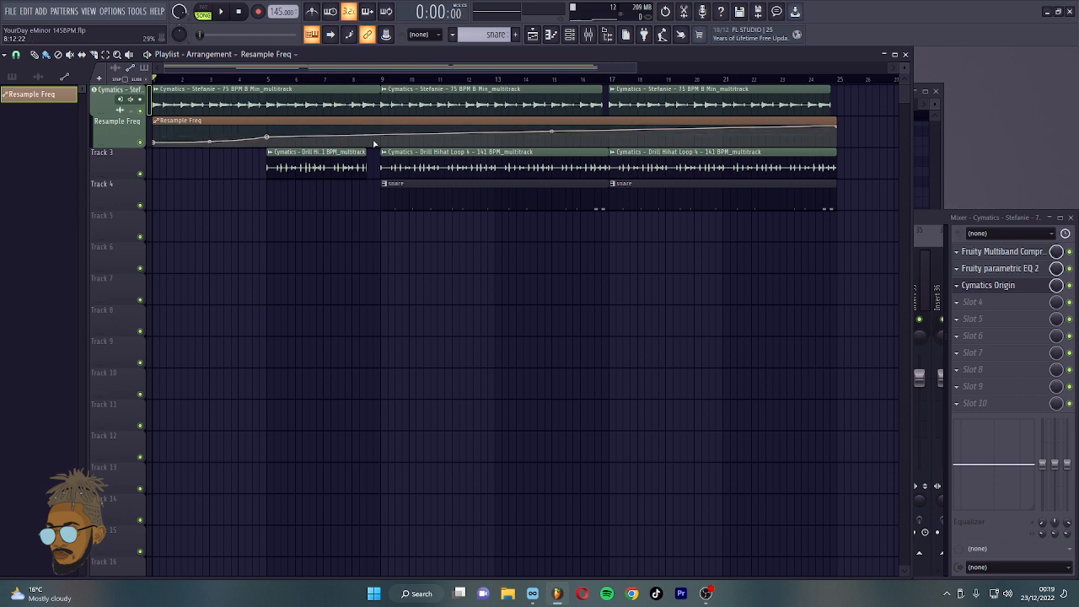
left_click_drag(381, 137, 382, 126)
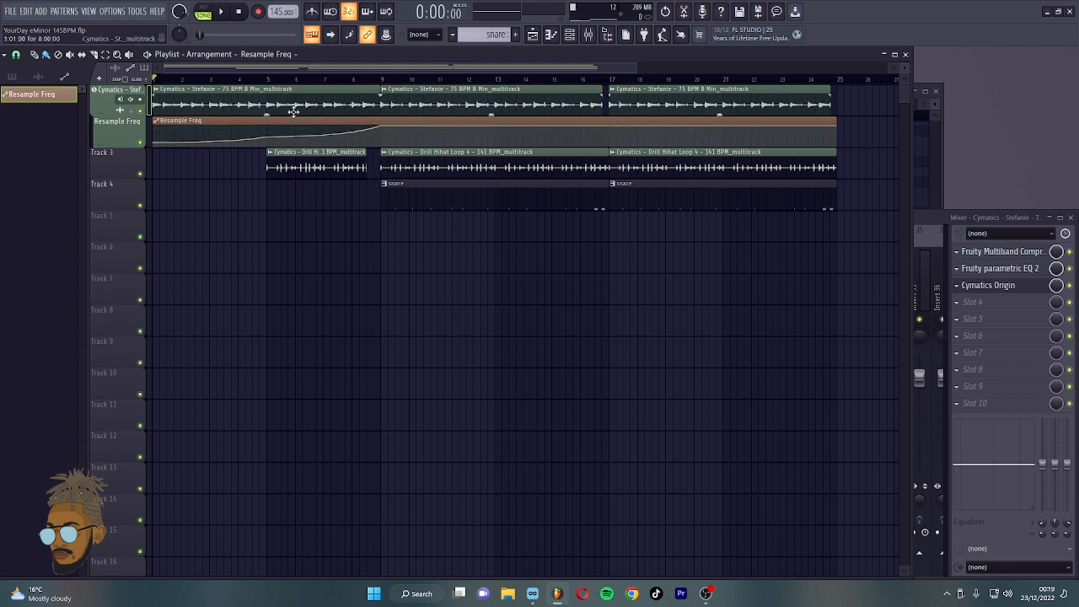
left_click_drag(268, 137, 244, 144)
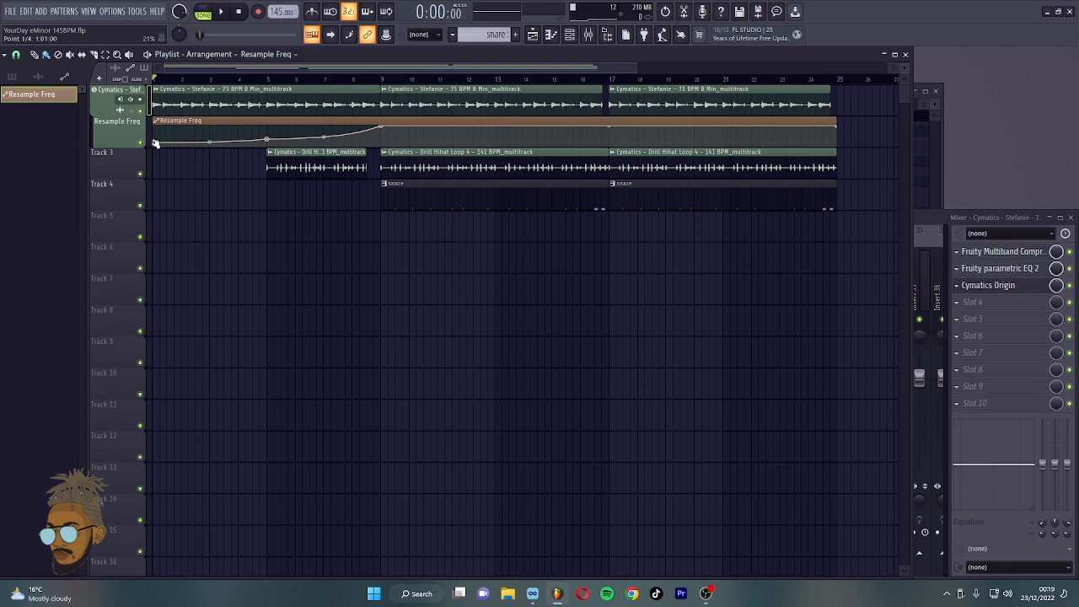
left_click_drag(155, 144, 270, 137)
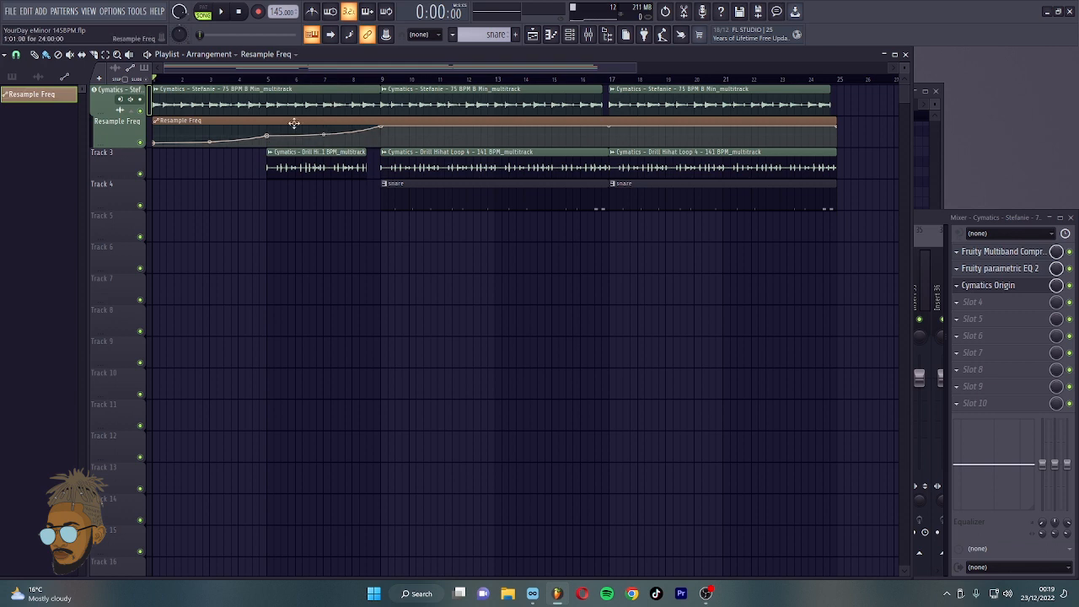
left_click_drag(268, 137, 268, 138)
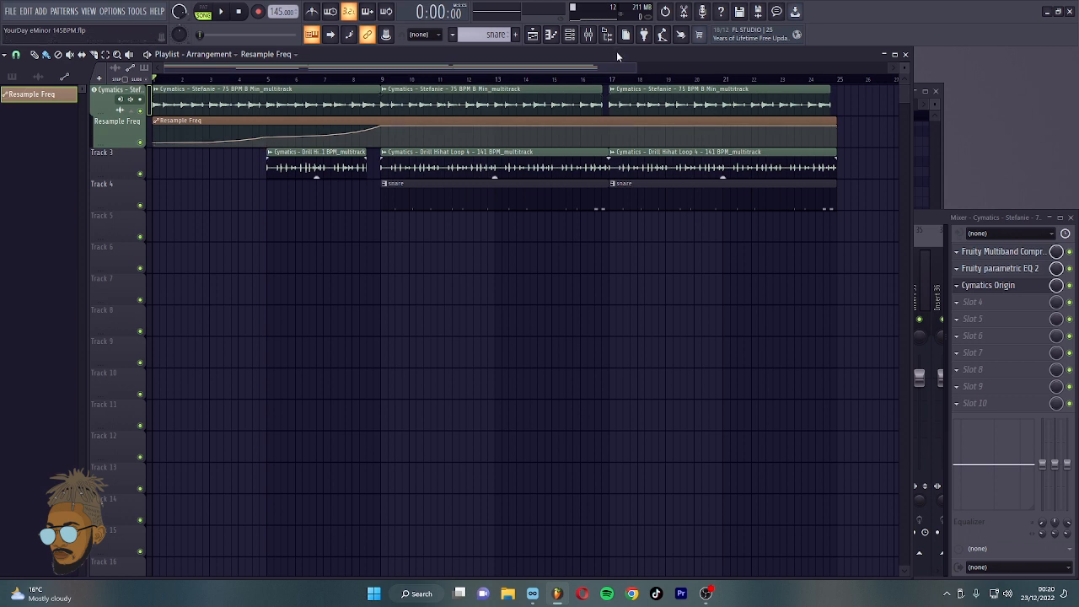
While the arrangement plays, turn down Origin's Reel To Reel, set Movement to 19% and raise Saturation slightly, then stop playback.
key("space")
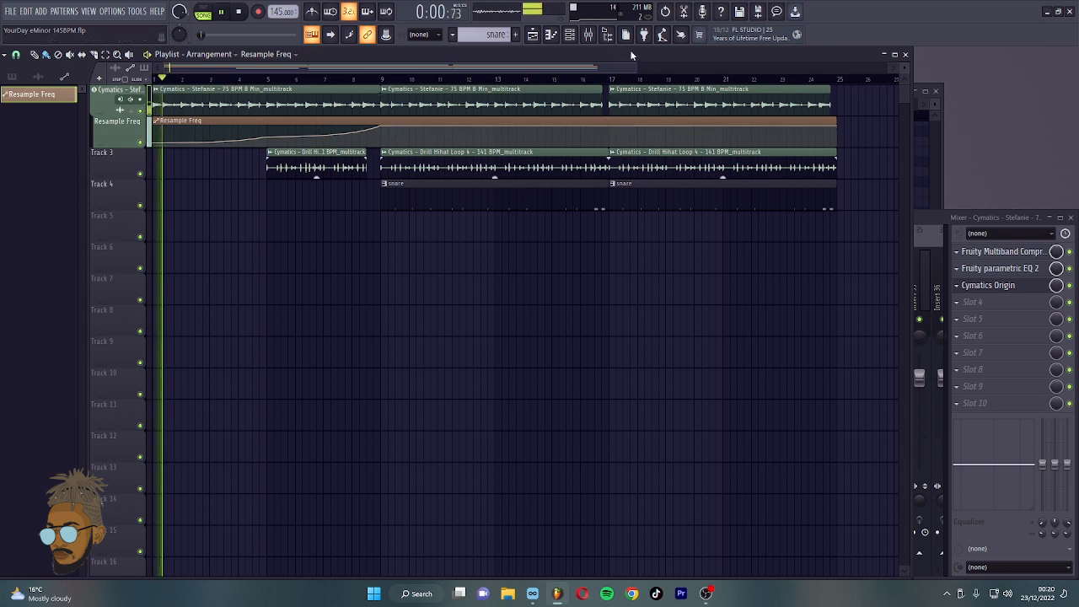
left_click(906, 54)
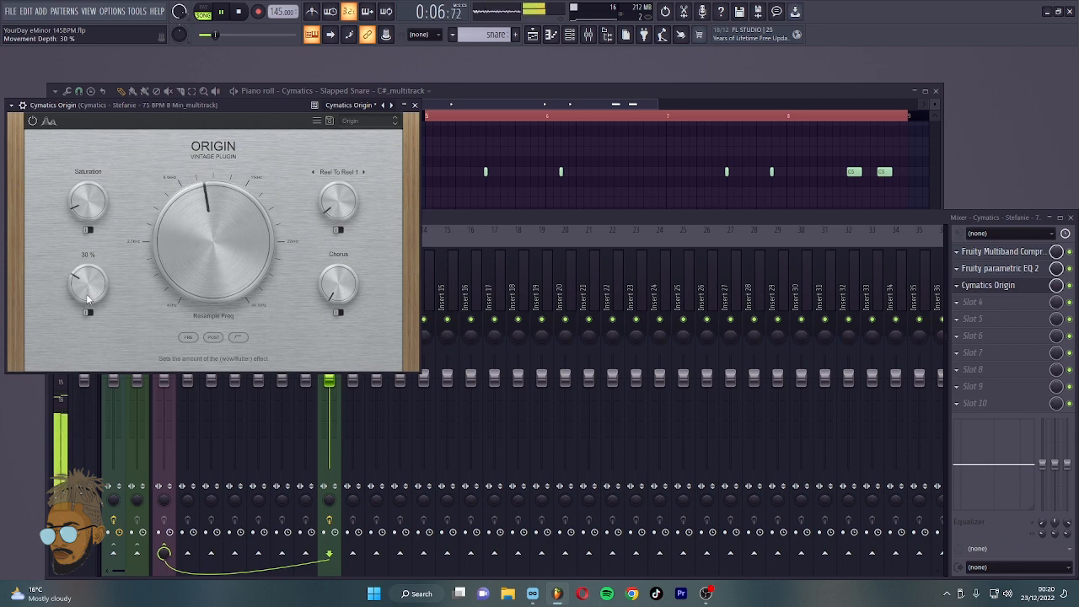
mouse_move(335, 291)
left_click_drag(335, 291, 331, 284)
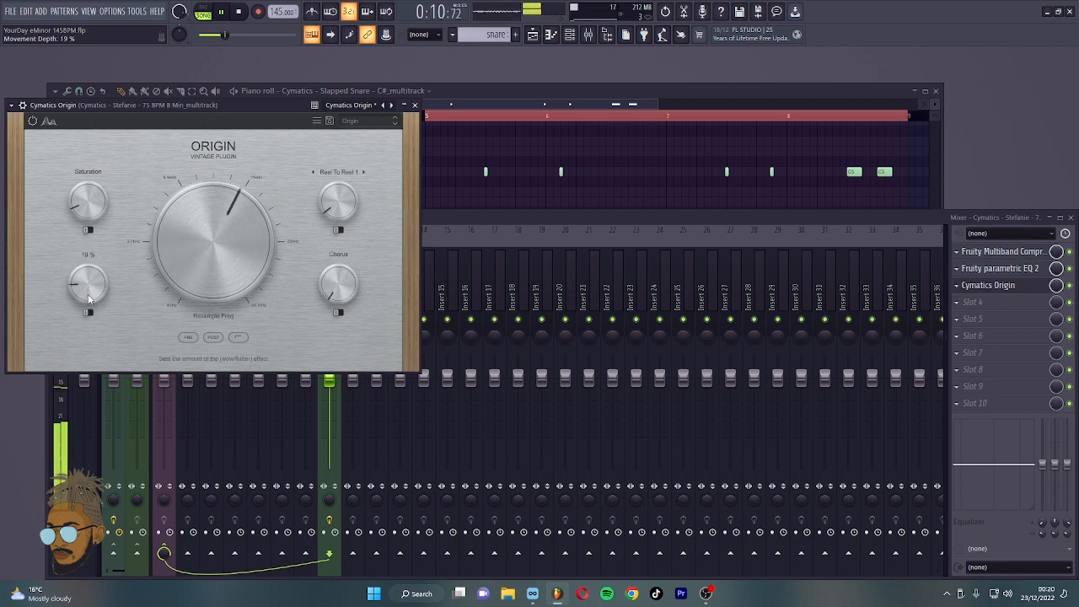
left_click_drag(96, 205, 95, 201)
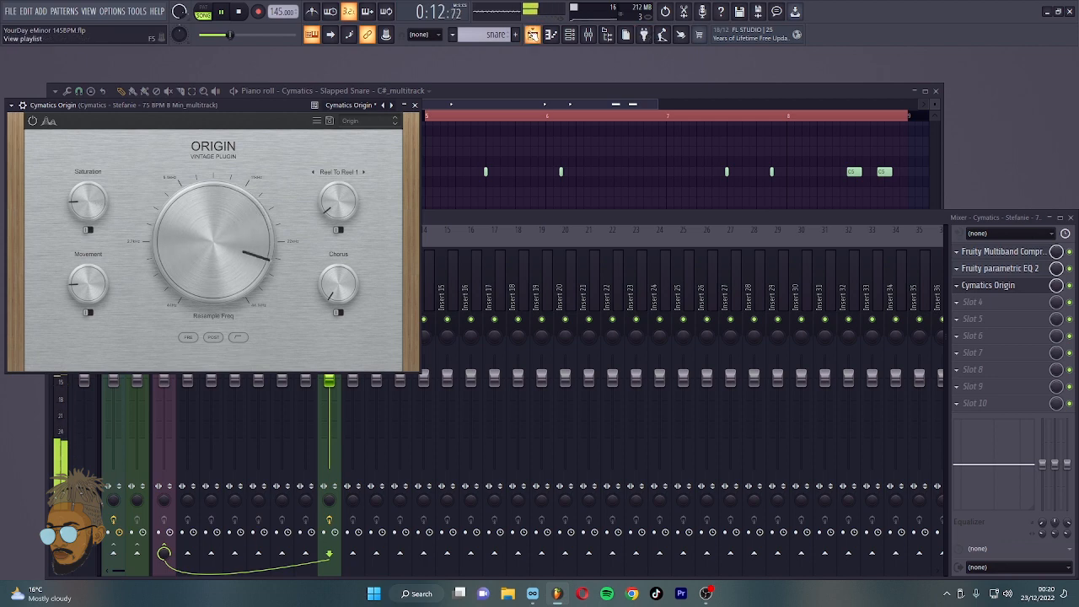
left_click(532, 35)
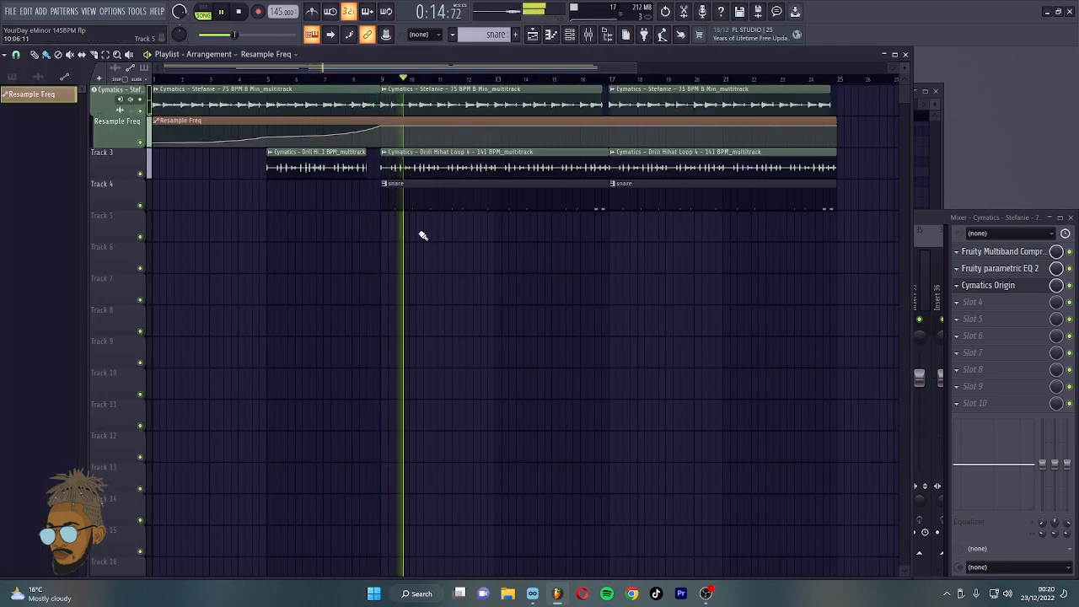
key("space")
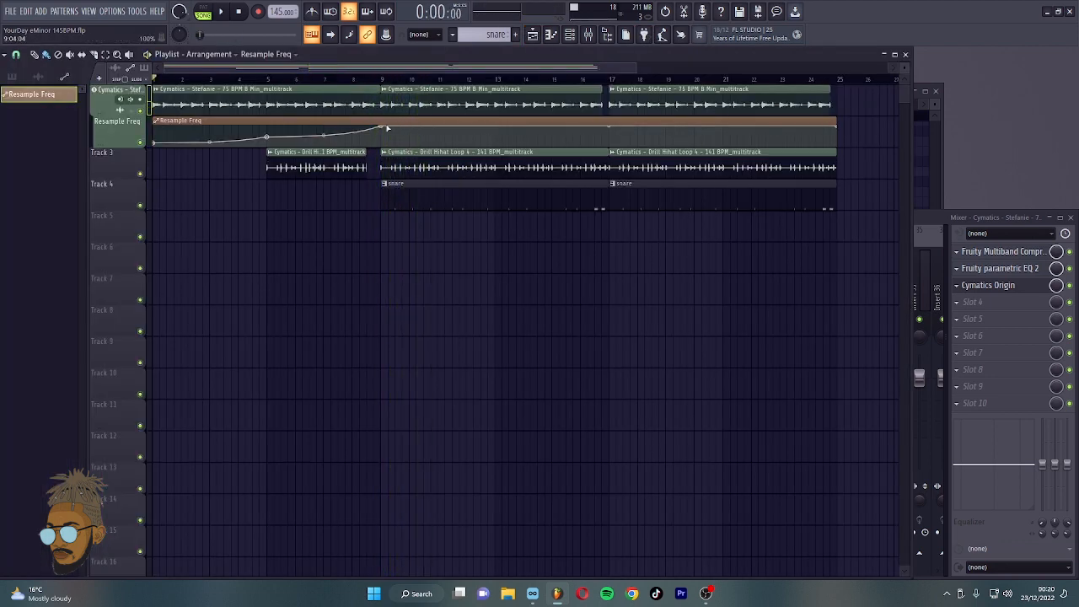
Set the value of the Resample Freq automation point at bar 9 to 90%.
right_click(386, 127)
left_click(429, 322)
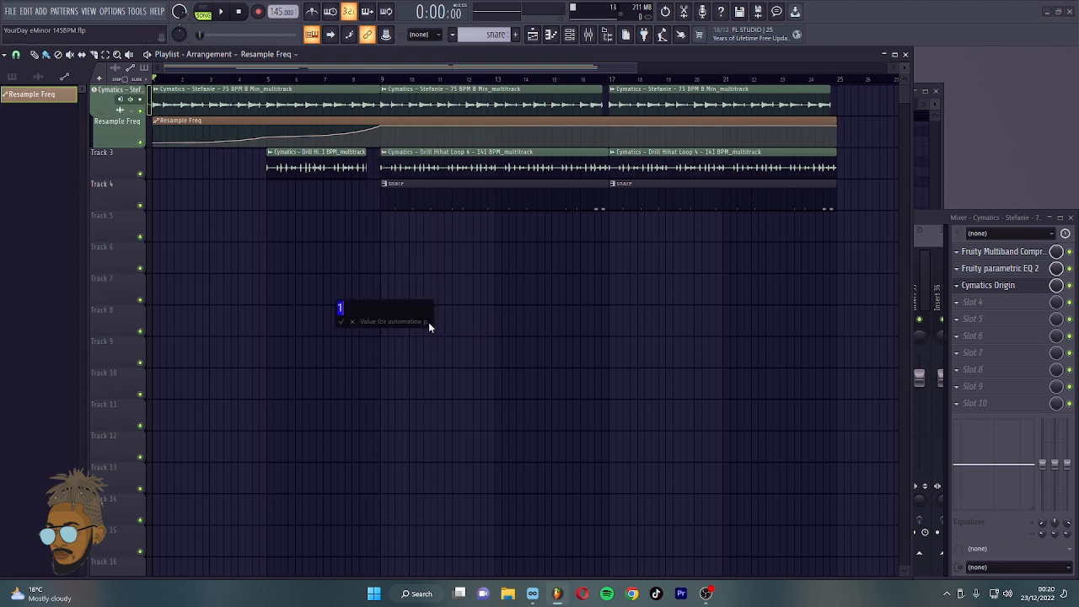
type("0.5")
key("Return")
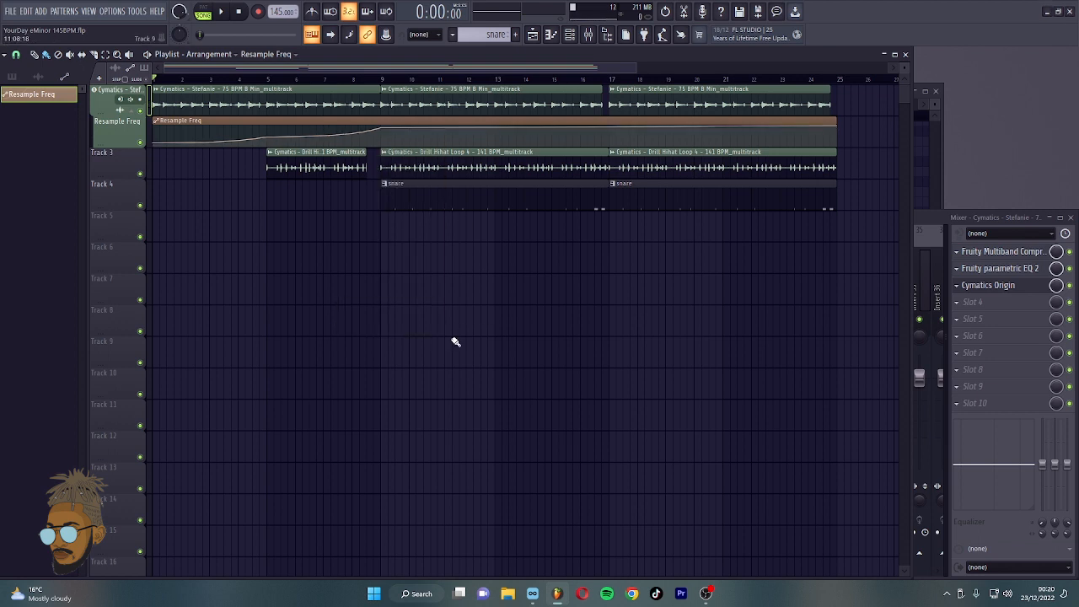
Copy the bar 9 point's value onto the automation clip's end point and briefly play the arrangement from the start.
right_click(385, 129)
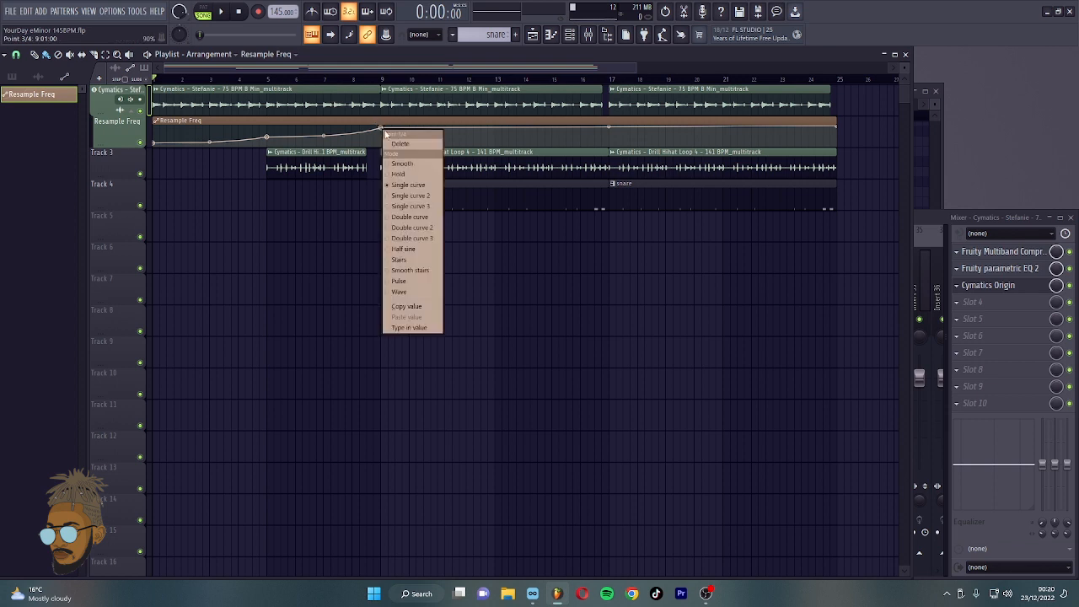
left_click(406, 306)
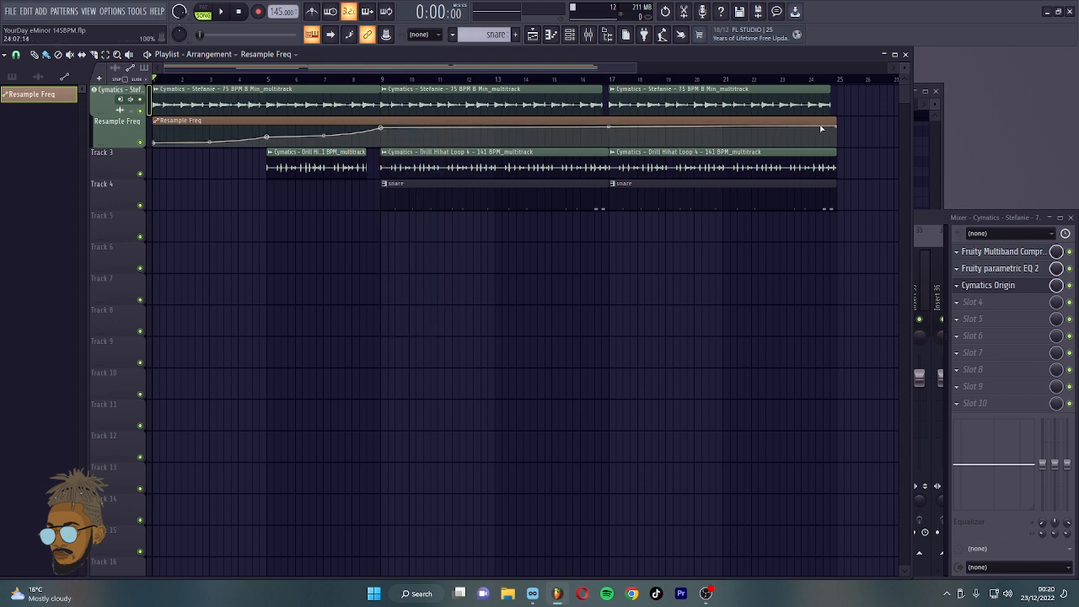
right_click(837, 128)
left_click(894, 315)
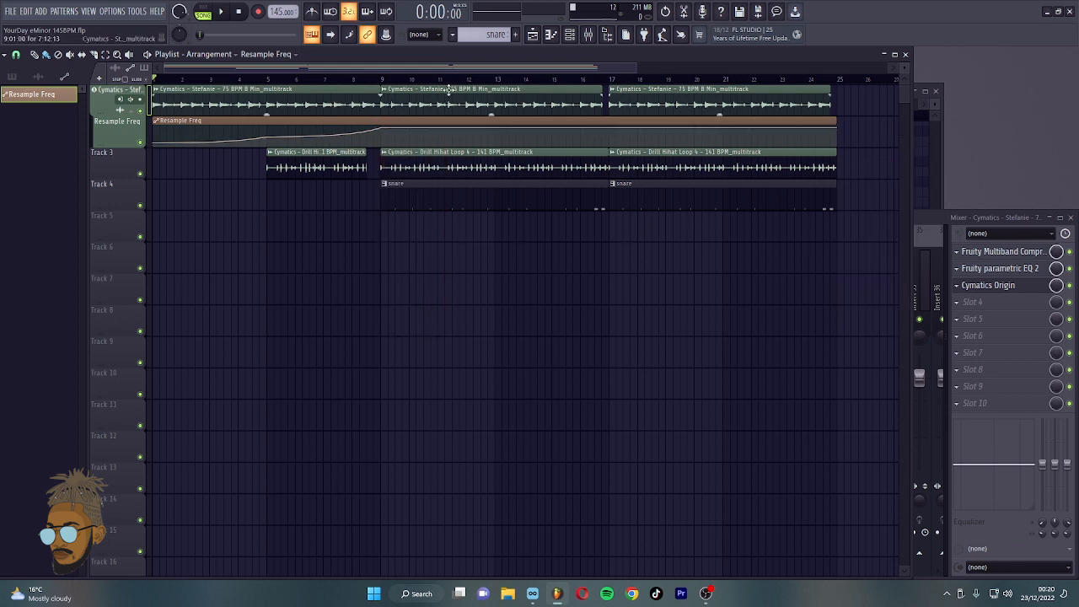
key("space")
key("space")
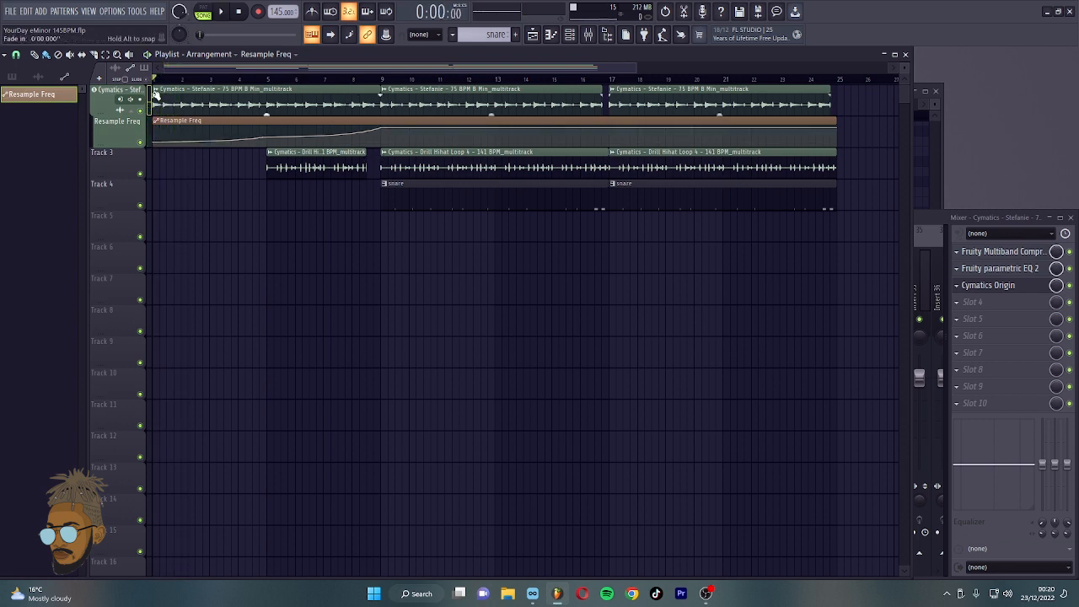
Add a short fade-in at the start of the first Stefanie guitar clip and play the arrangement from the beginning.
left_click_drag(157, 97, 161, 97)
key("space")
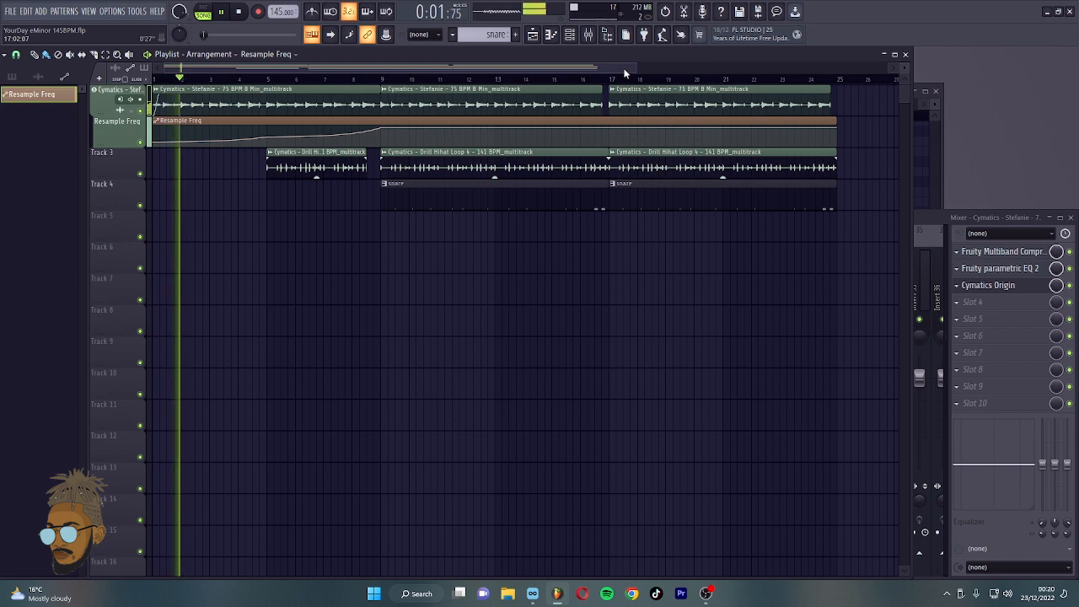
scroll(624, 74, "down", 5)
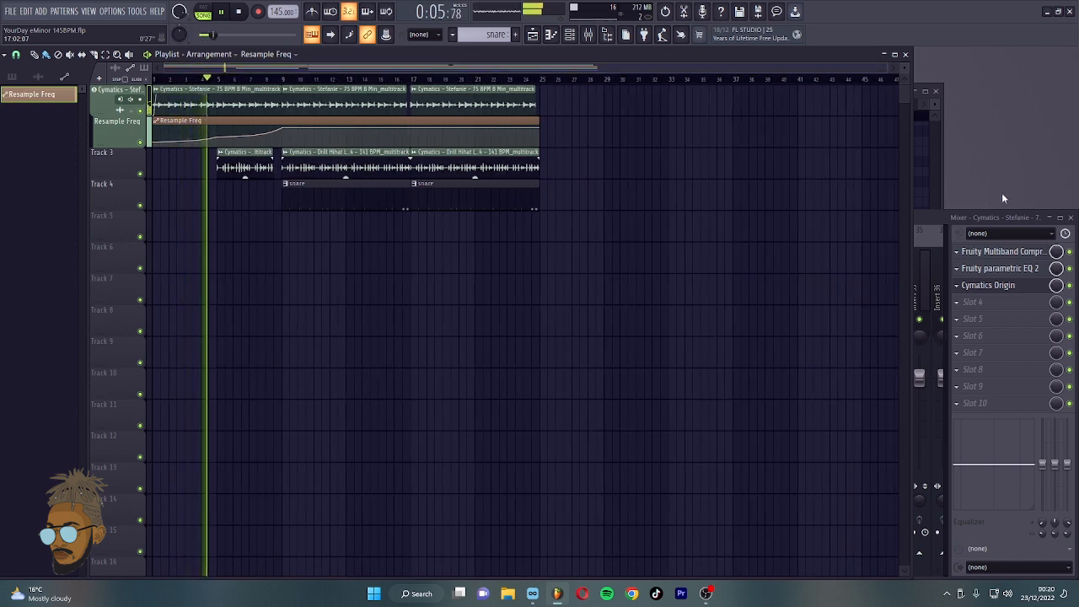
Create a new pattern named 808.
left_click(516, 35)
type("88")
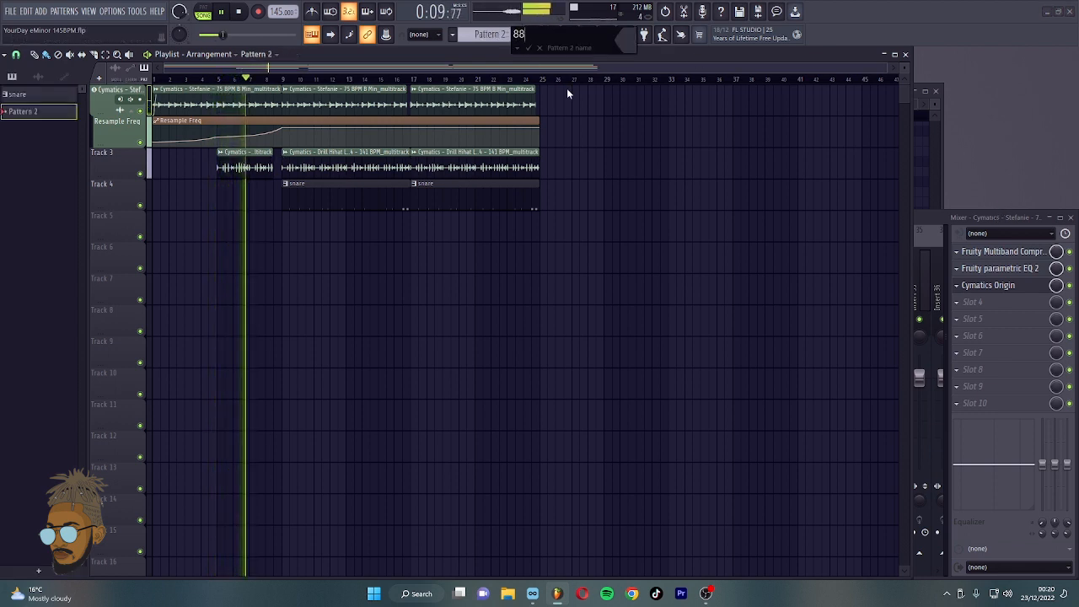
key("BackSpace")
type("0")
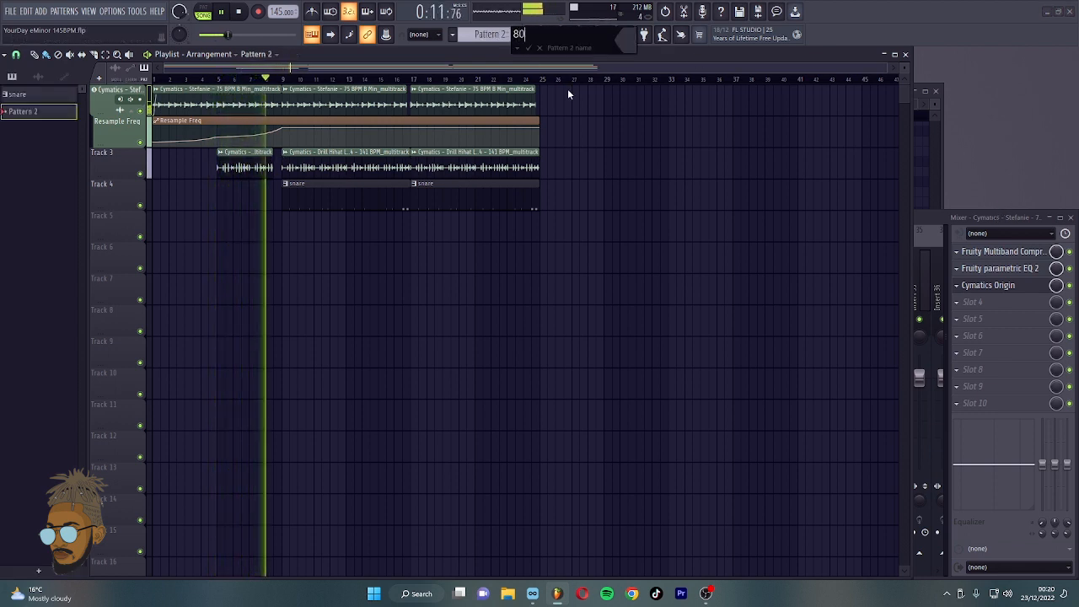
type("8")
key("Return")
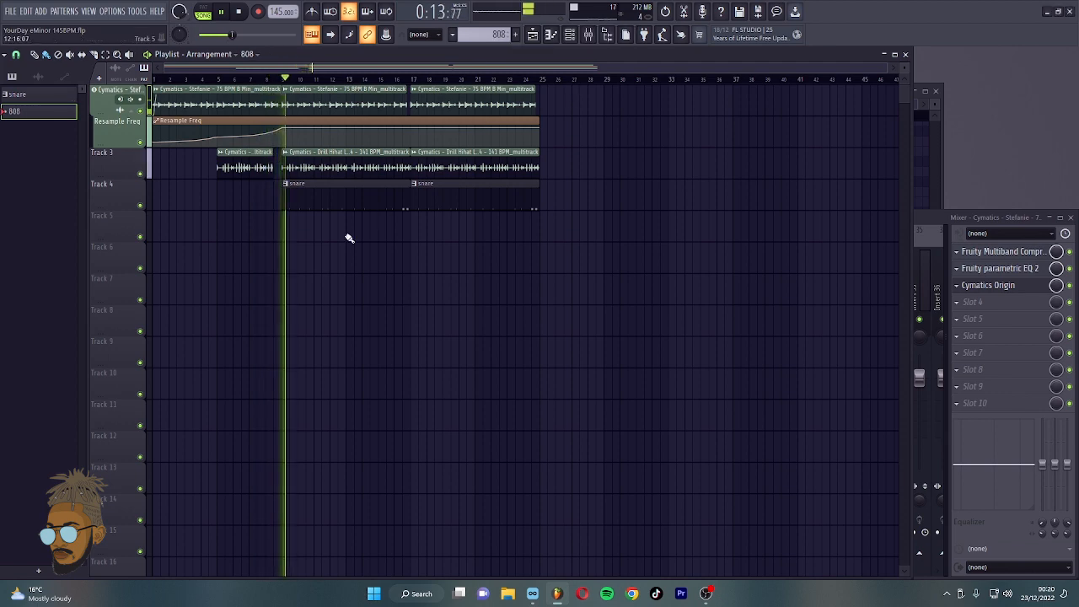
Switch to the Loopcloud library, preview Panther 808 and Mercy 808 from the 808s folder, and load Mercy 808 as a new sampler channel.
left_click(532, 597)
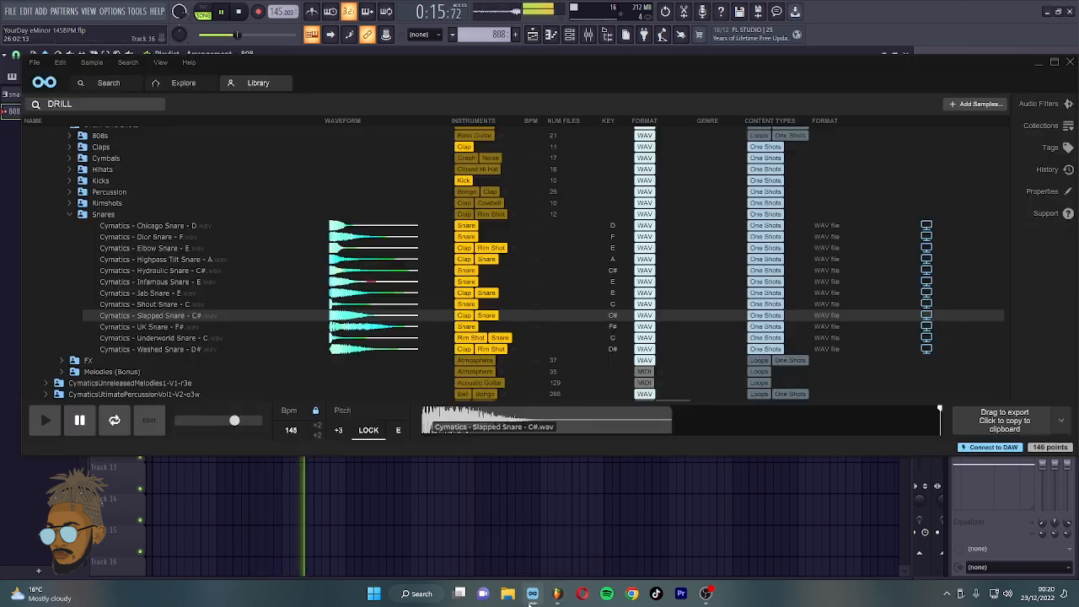
left_click(99, 136)
left_click(143, 281)
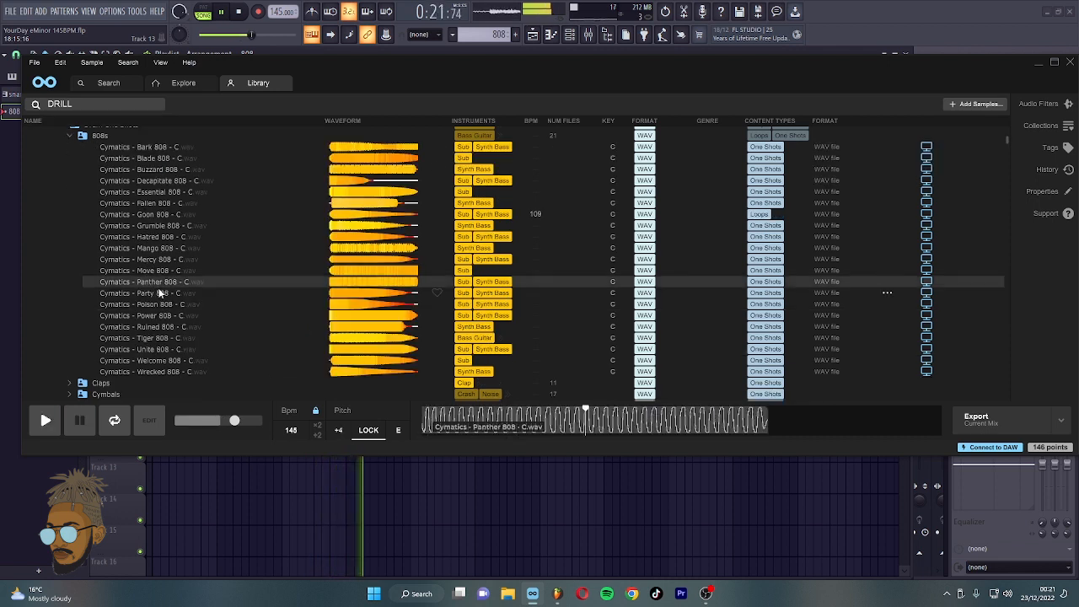
left_click(161, 258)
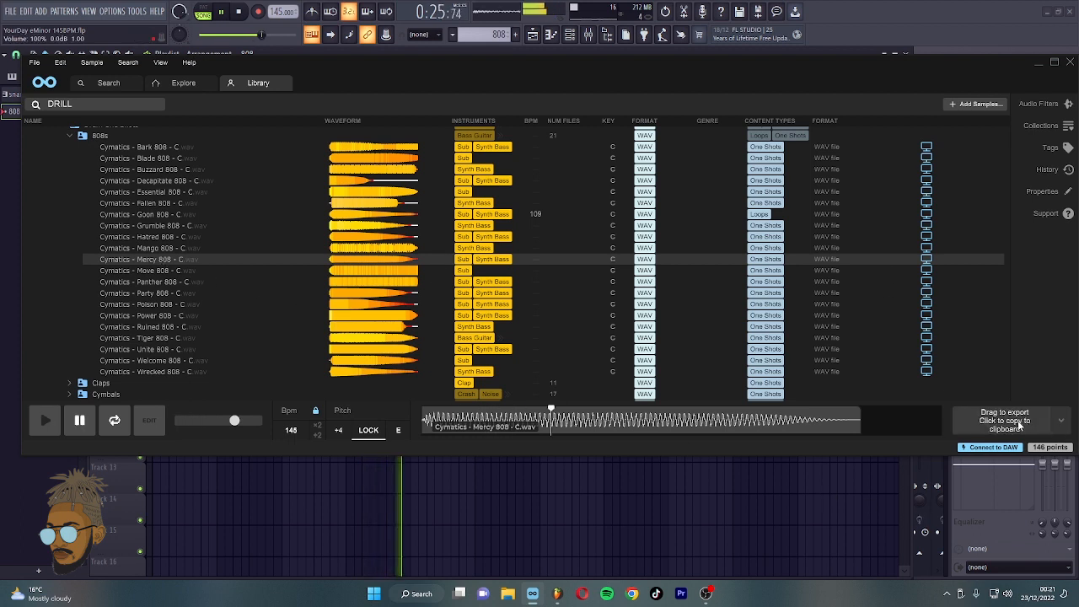
scroll(727, 222, "up", 1)
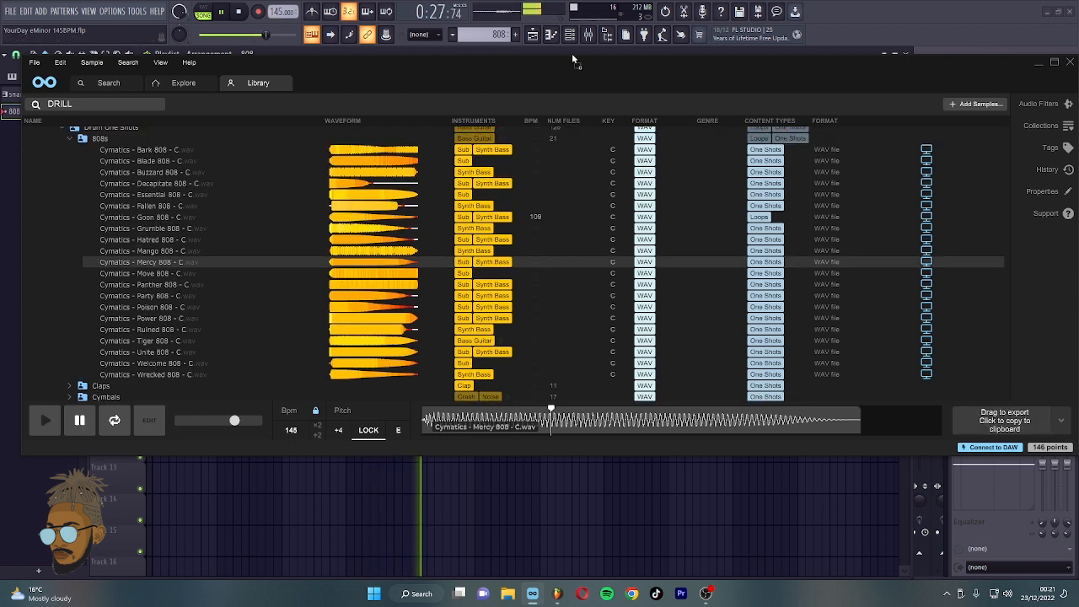
left_click_drag(572, 59, 143, 525)
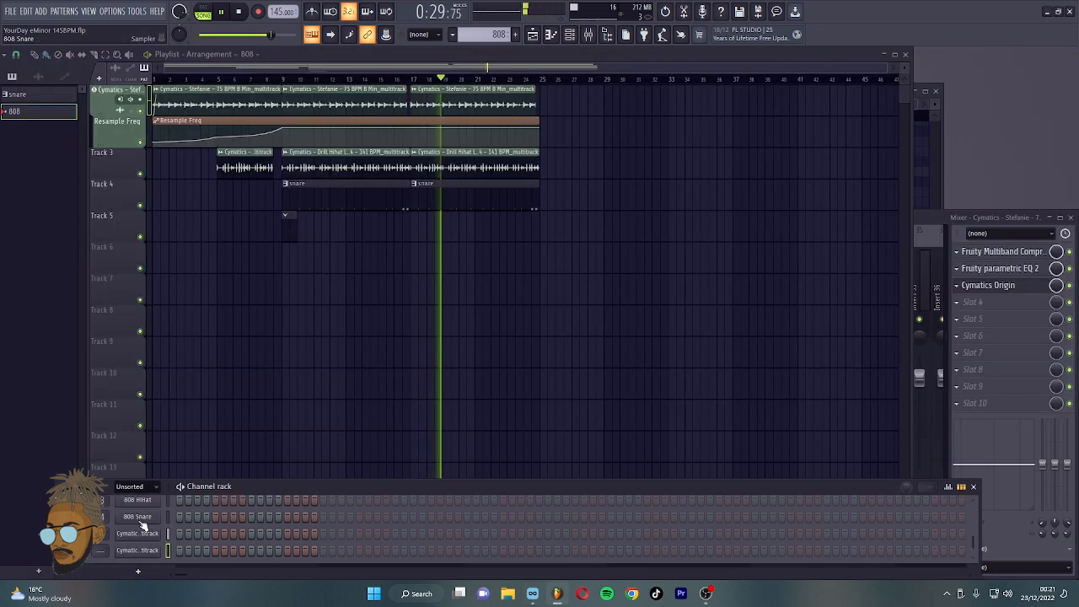
Open the Mercy 808 channel's settings, stop playback and set the sample's root note to F5.
left_click(141, 550)
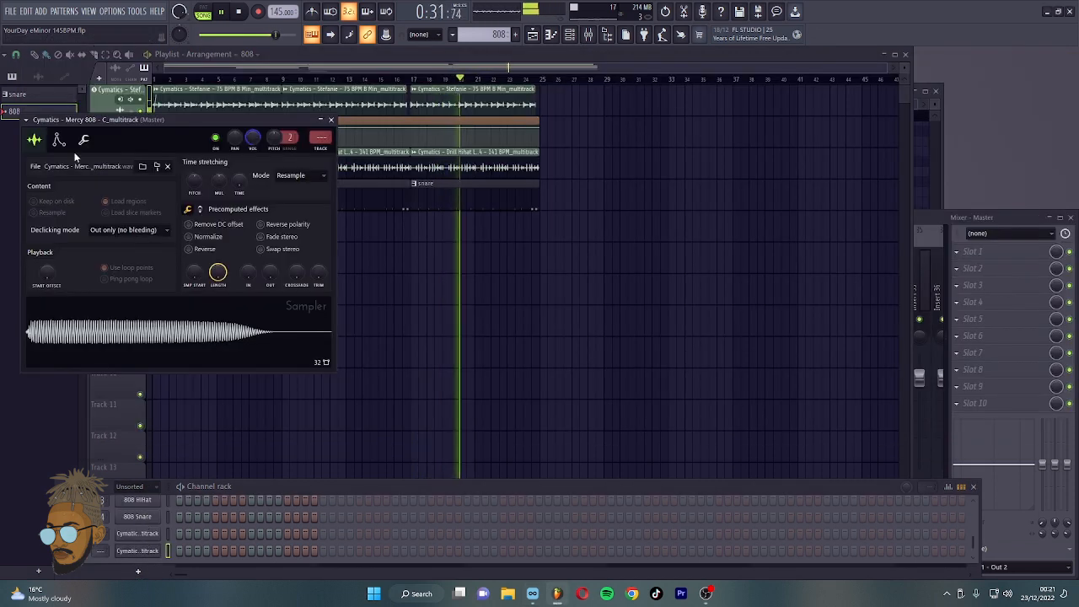
key("space")
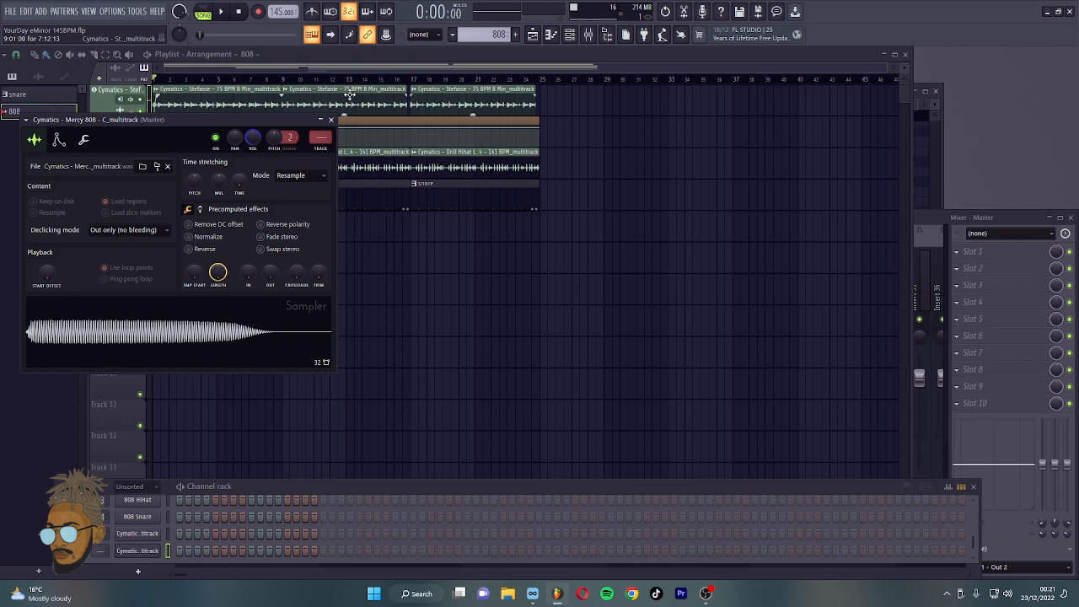
left_click(84, 140)
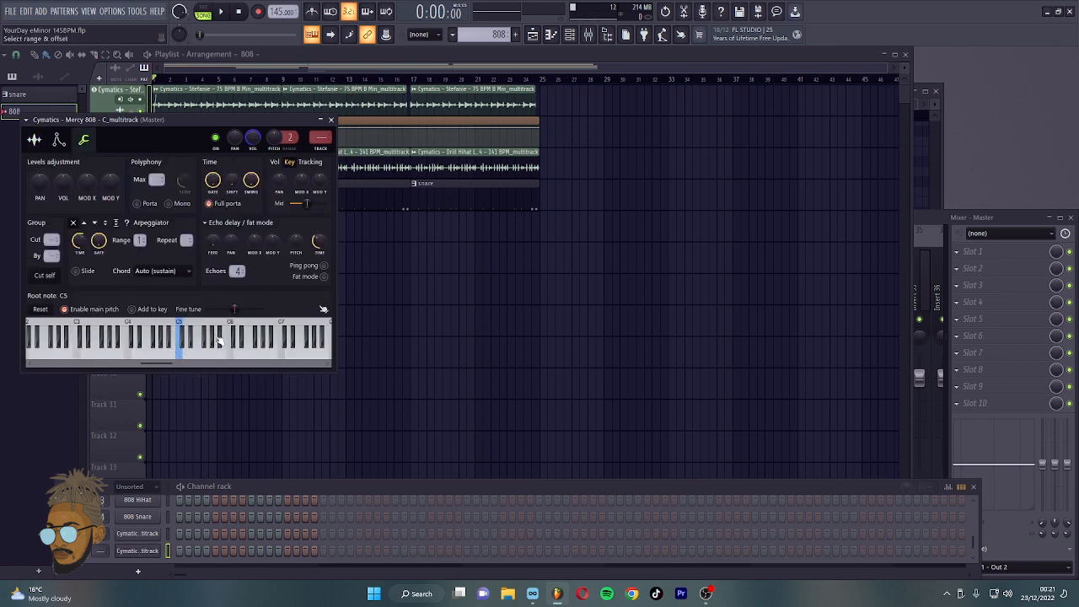
left_click(209, 356)
left_click_drag(156, 121, 406, 242)
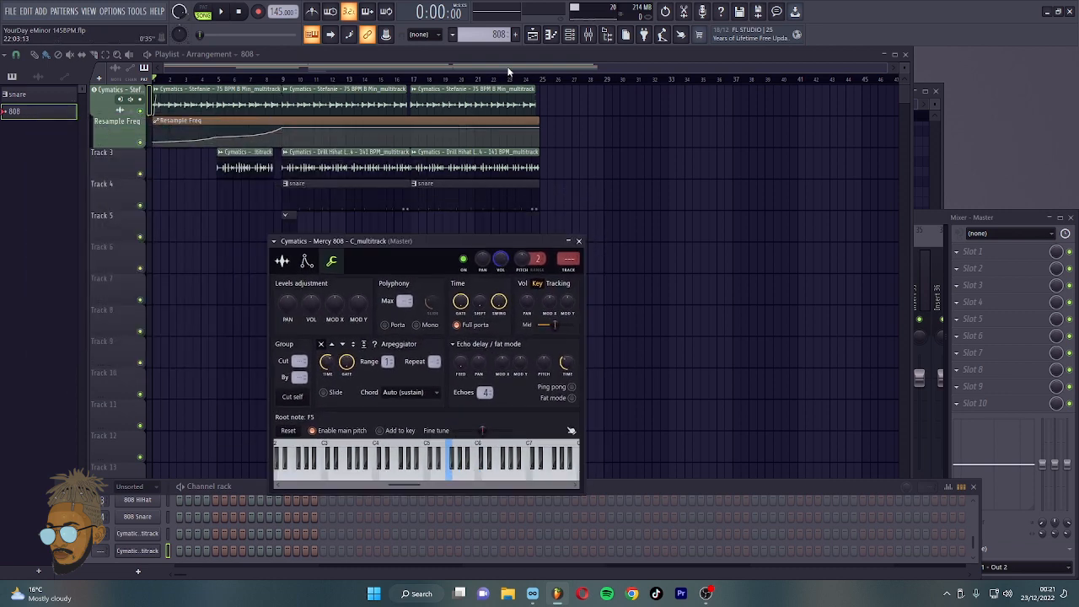
Reopen the Mercy 808 channel's settings and change its root note to E5.
left_click(573, 35)
left_click(573, 35)
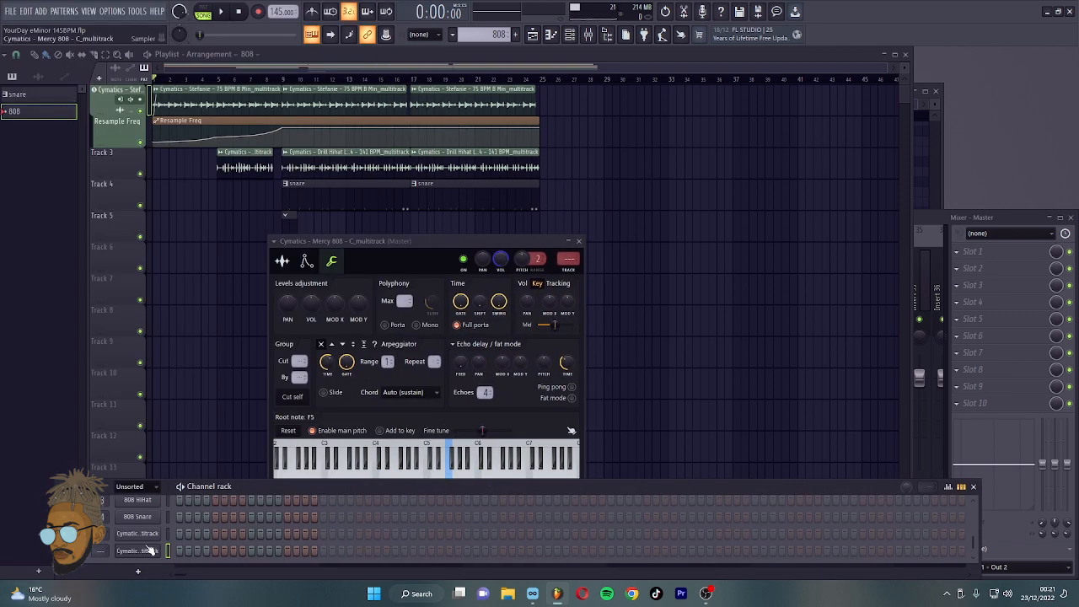
left_click(161, 554)
left_click(160, 554)
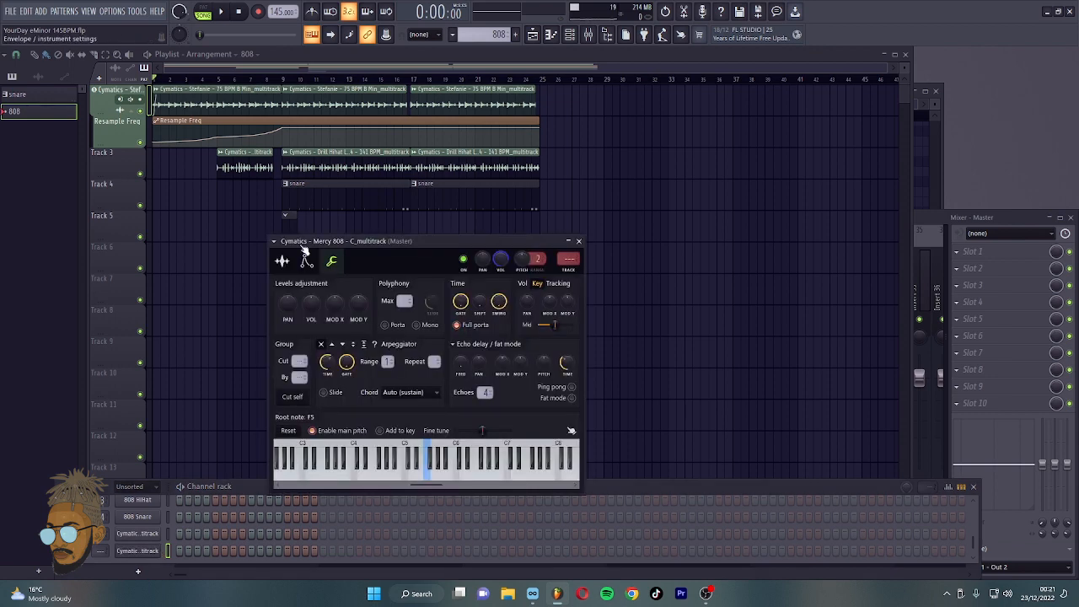
left_click(280, 262)
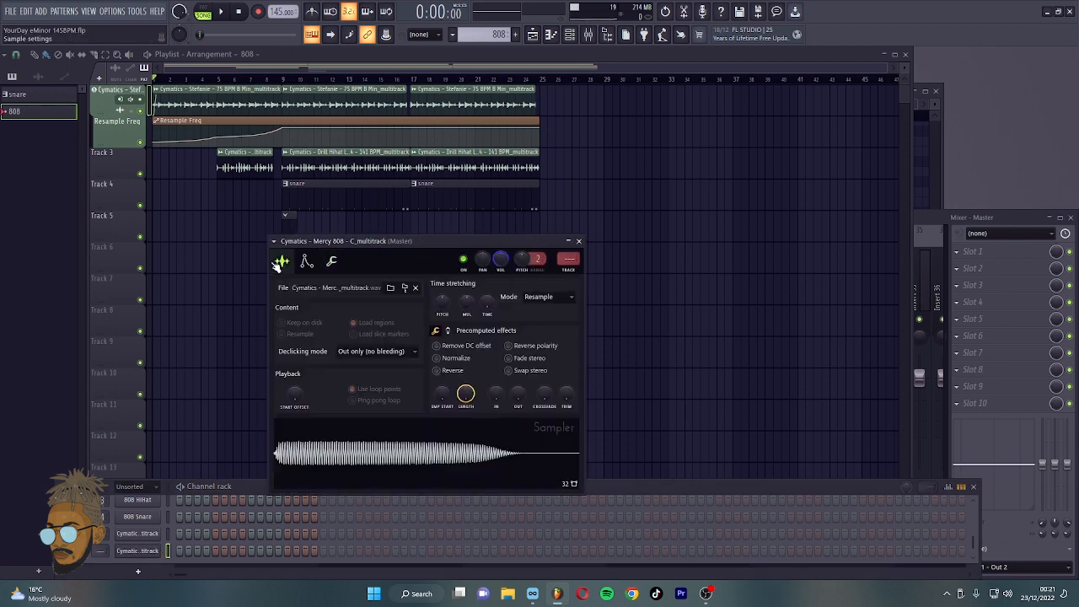
left_click(332, 263)
left_click_drag(435, 478, 426, 477)
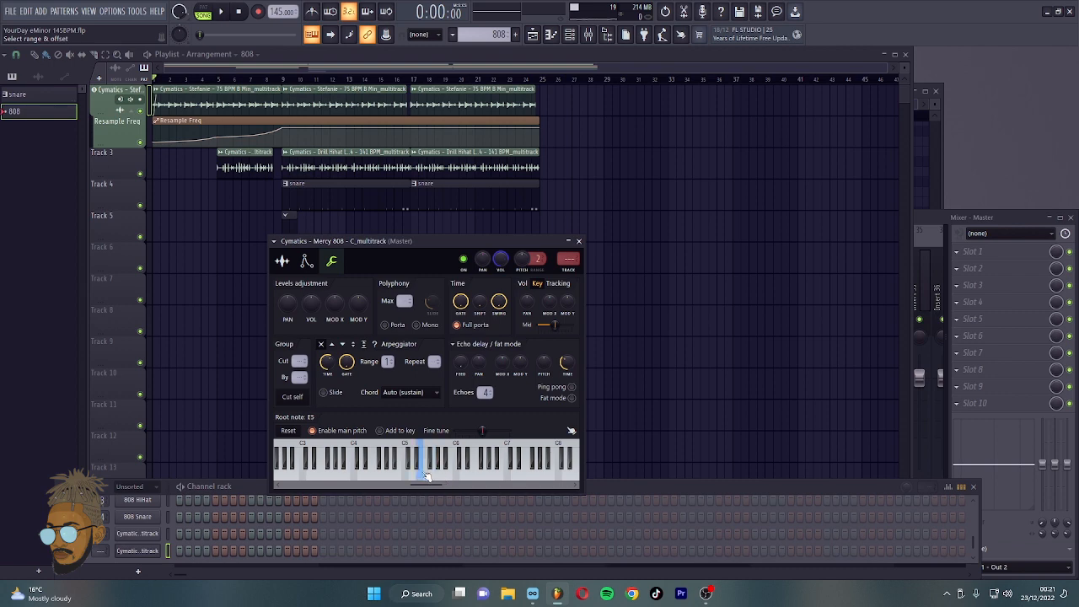
Enable the volume envelope on the Mercy 808 channel, adjust its hold and set the release time to 0%.
left_click(307, 261)
left_click_drag(325, 385, 322, 369)
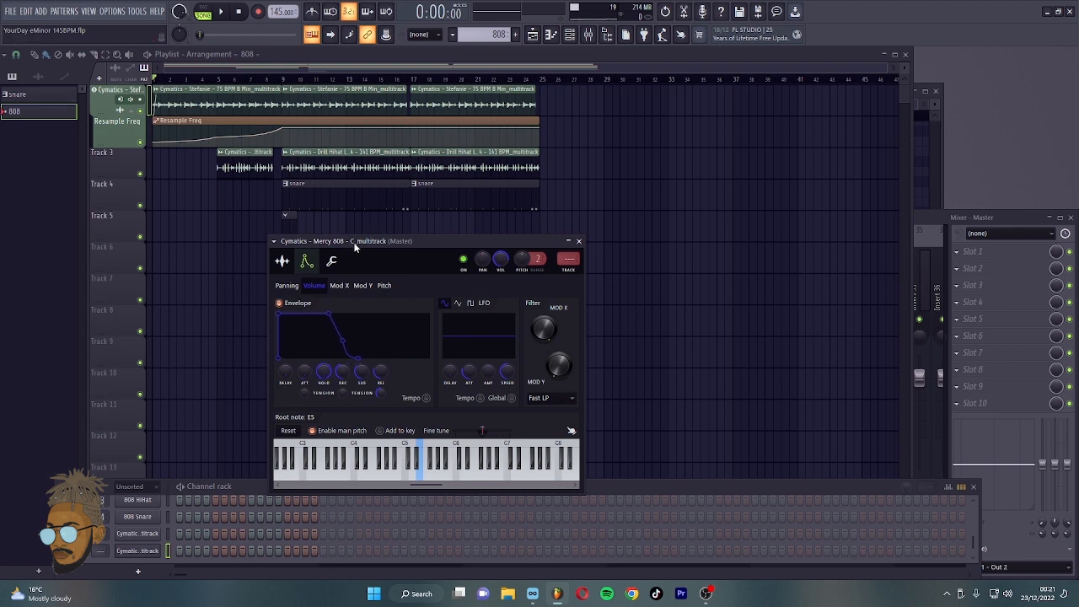
left_click(532, 593)
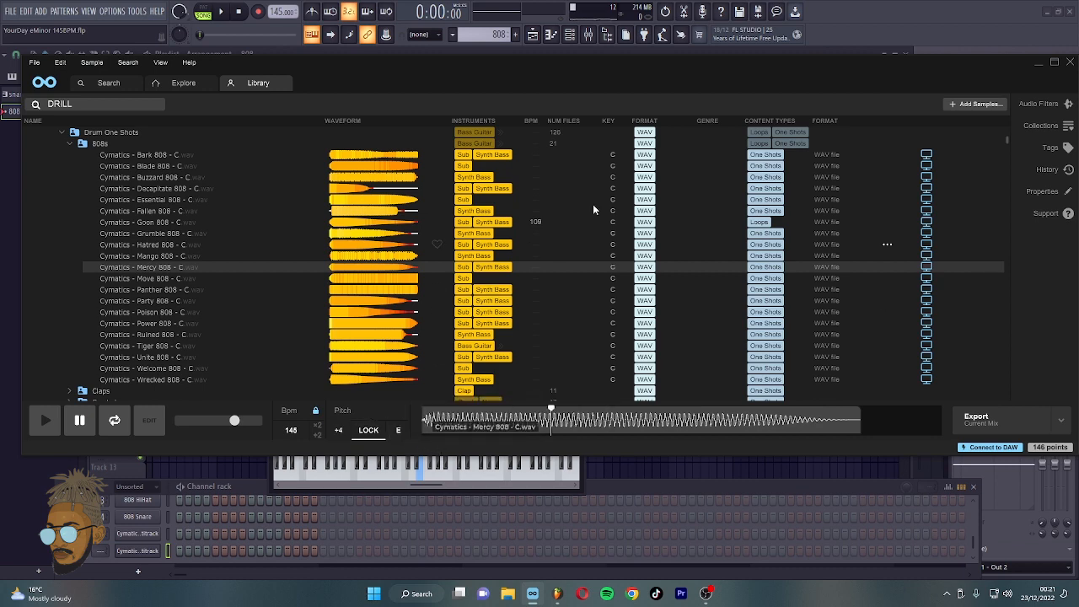
left_click(1040, 64)
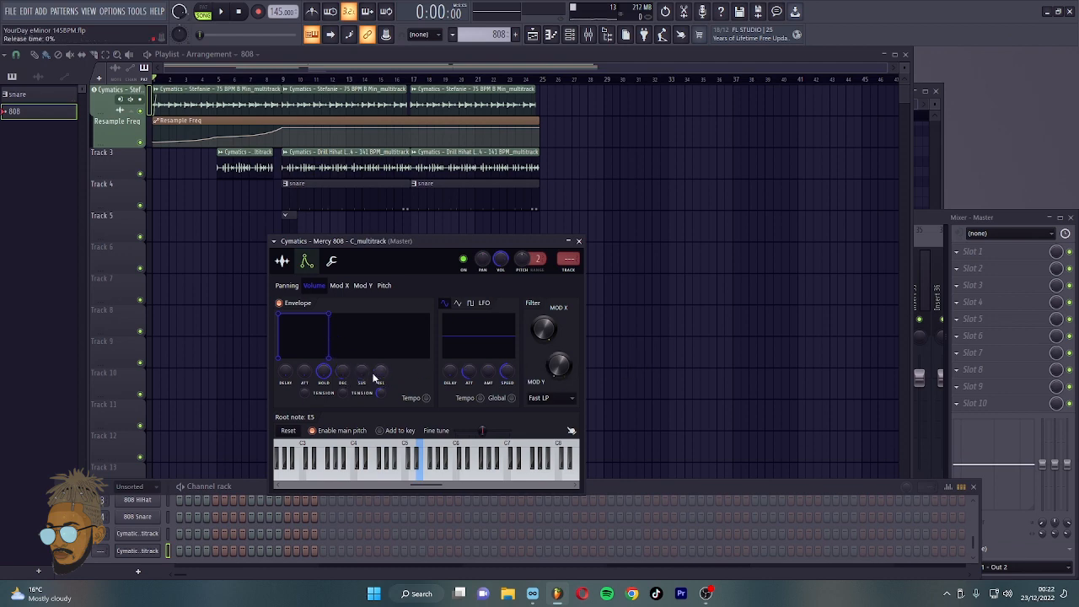
Open the piano roll of the Mercy 808 channel for the 808 pattern.
left_click(282, 260)
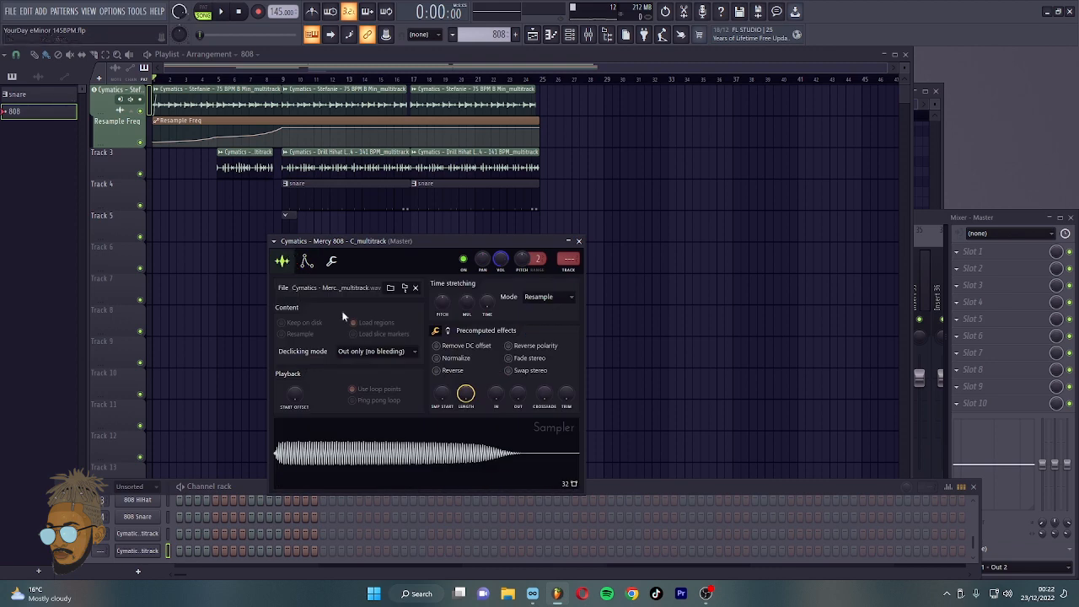
left_click(583, 38)
left_click(583, 38)
left_click(582, 38)
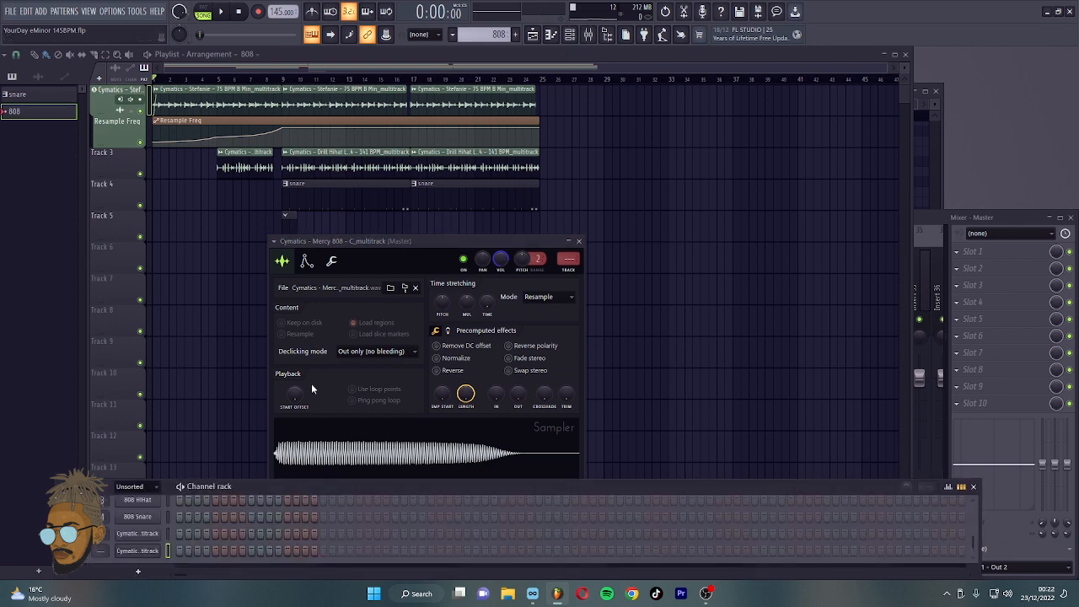
right_click(160, 549)
left_click(209, 424)
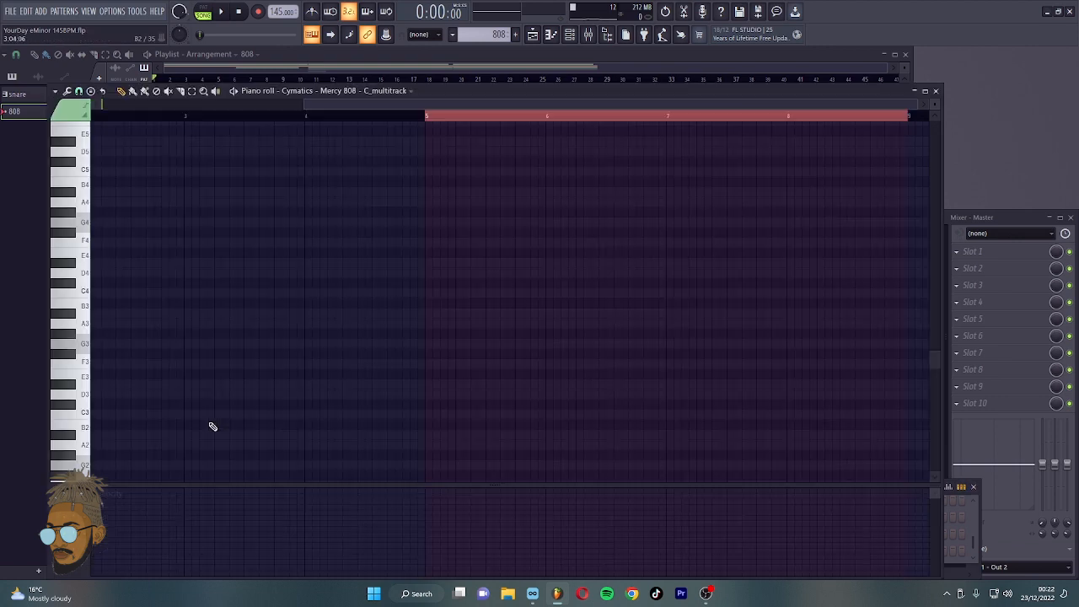
left_click_drag(304, 107, 103, 107)
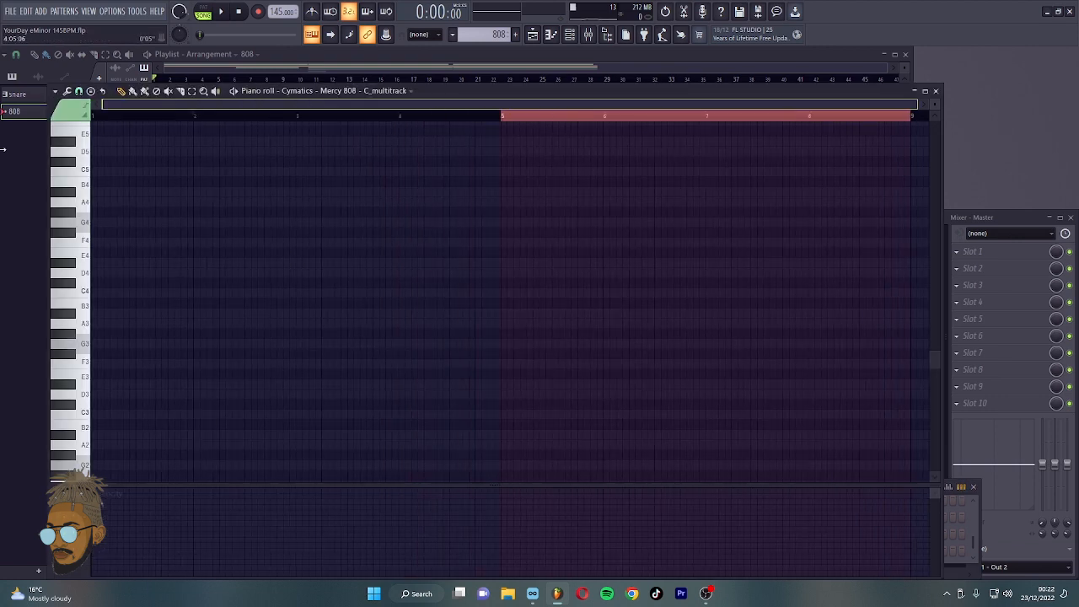
Set the root note of the piano roll's scale highlighting to E, using the Minor Natural (Aeolian) scale.
left_click(55, 91)
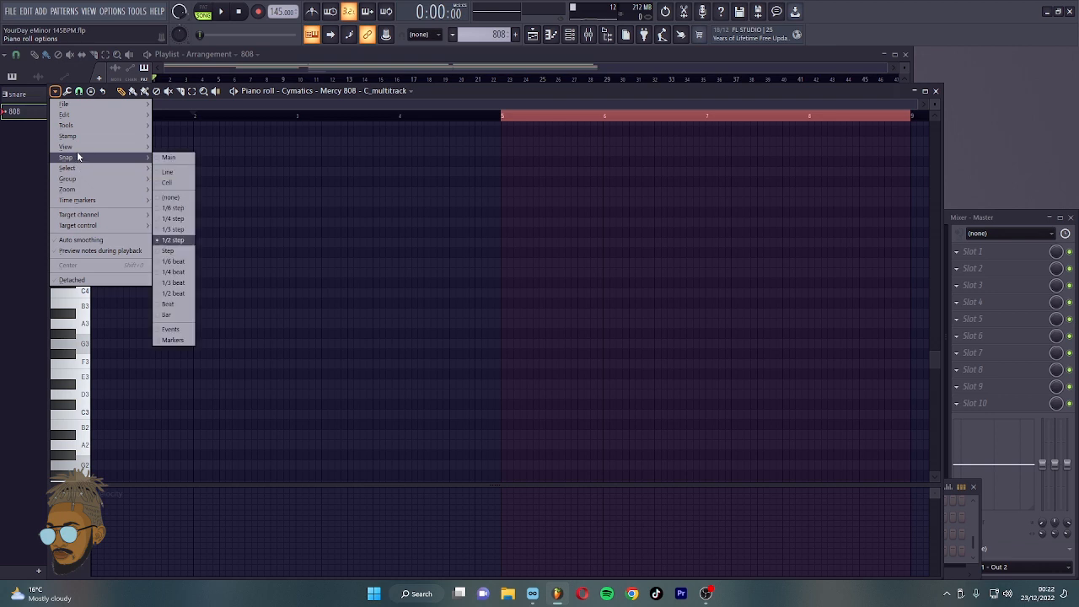
mouse_move(67, 147)
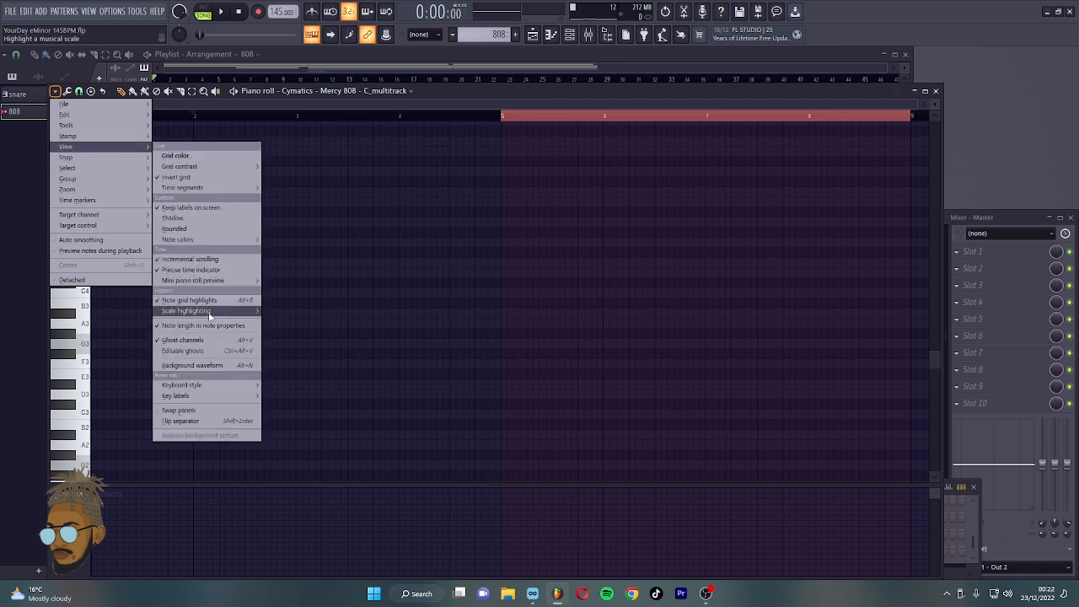
mouse_move(209, 311)
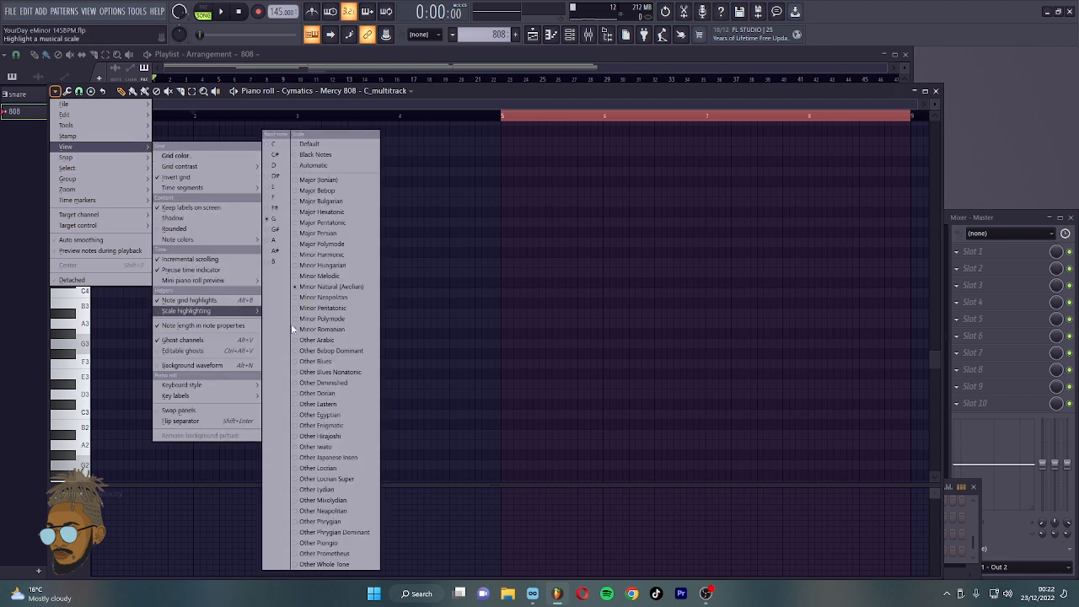
left_click(272, 189)
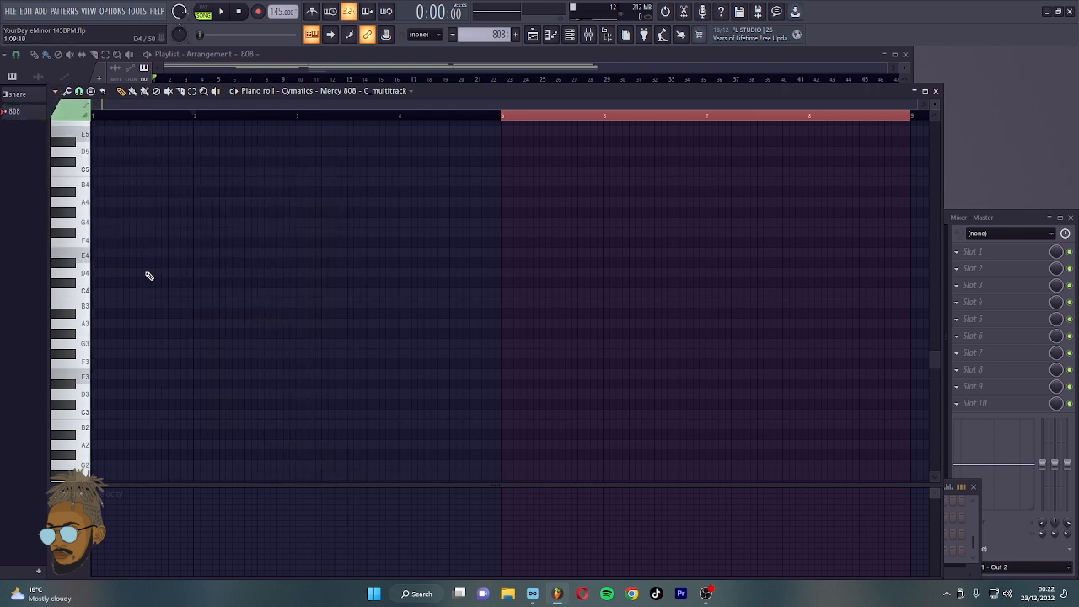
Place two consecutive C5 notes at the start of the 808 pattern while checking them against the playing arrangement.
scroll(165, 276, "up", 2)
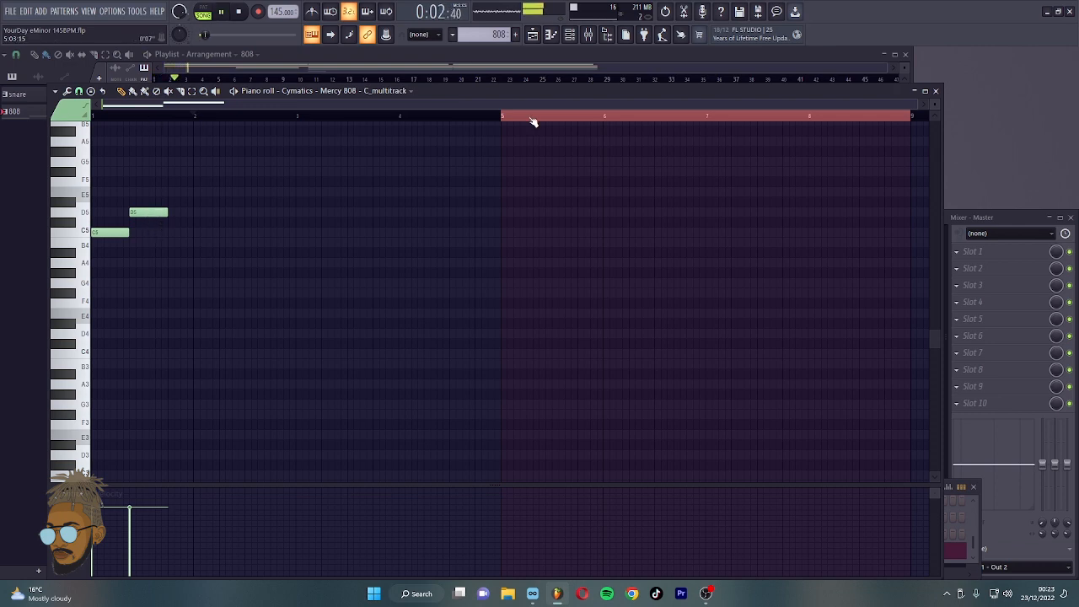
left_click(515, 58)
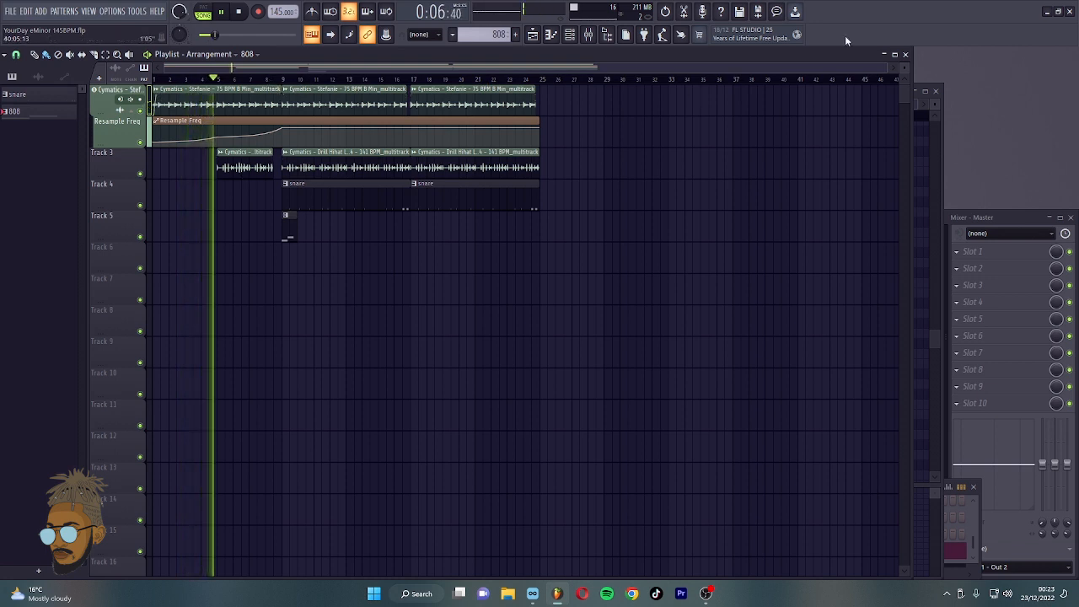
left_click(905, 53)
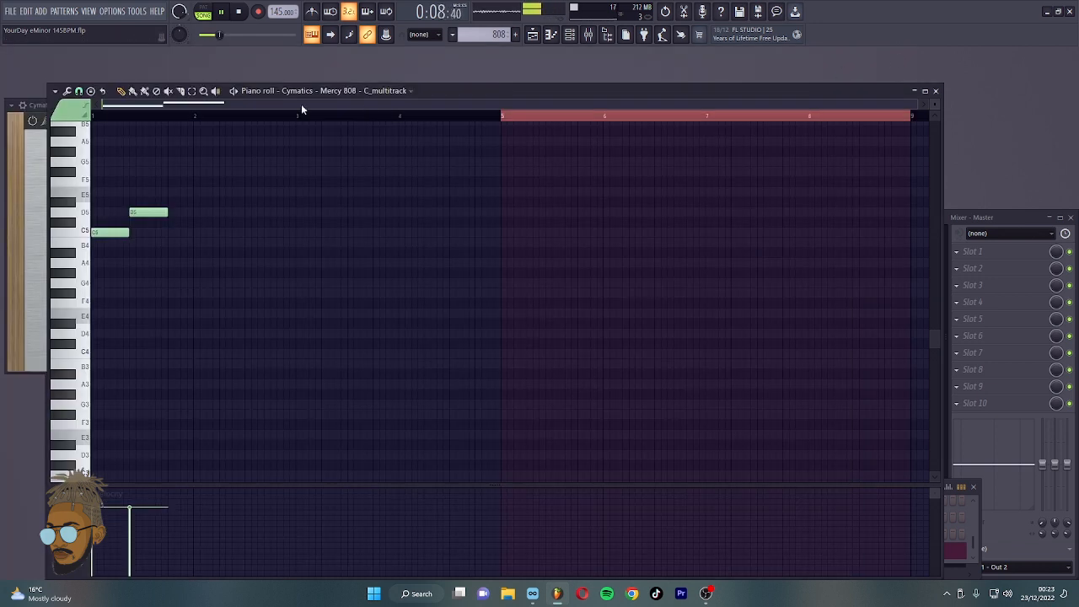
left_click(533, 35)
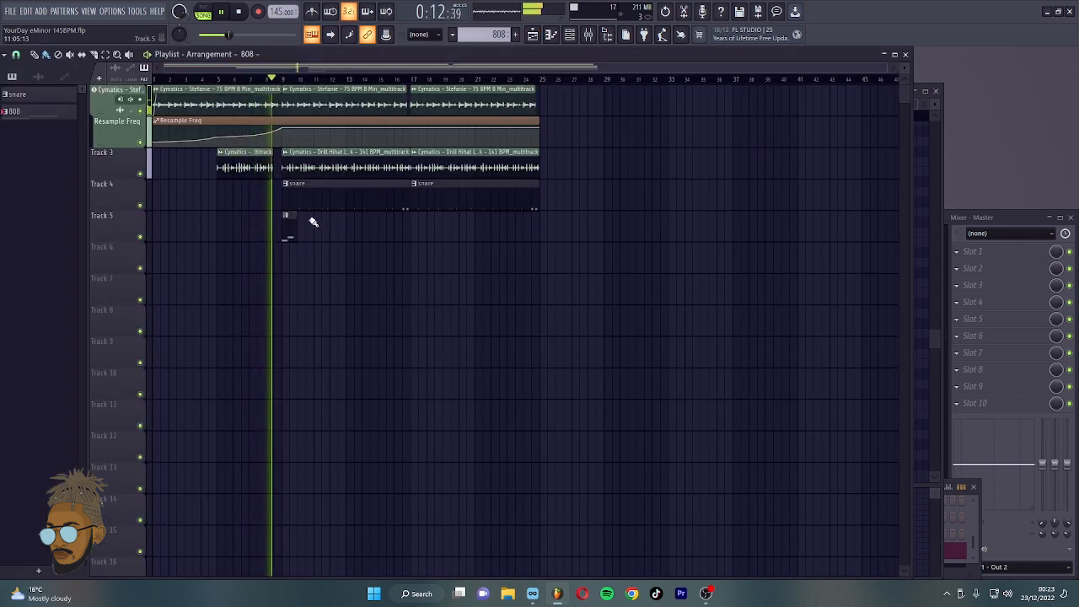
left_click(904, 53)
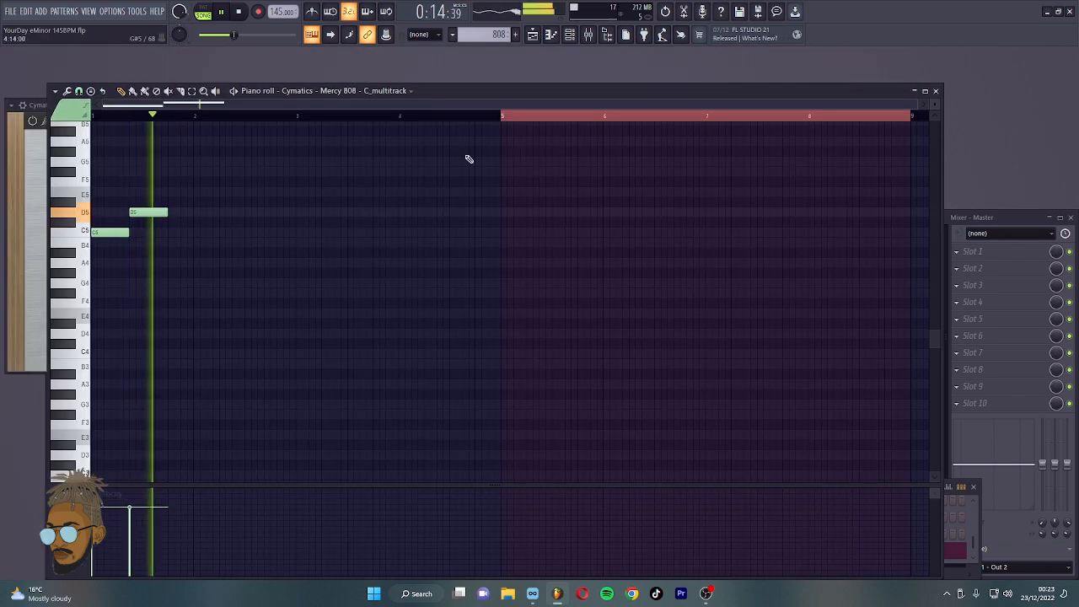
key("space")
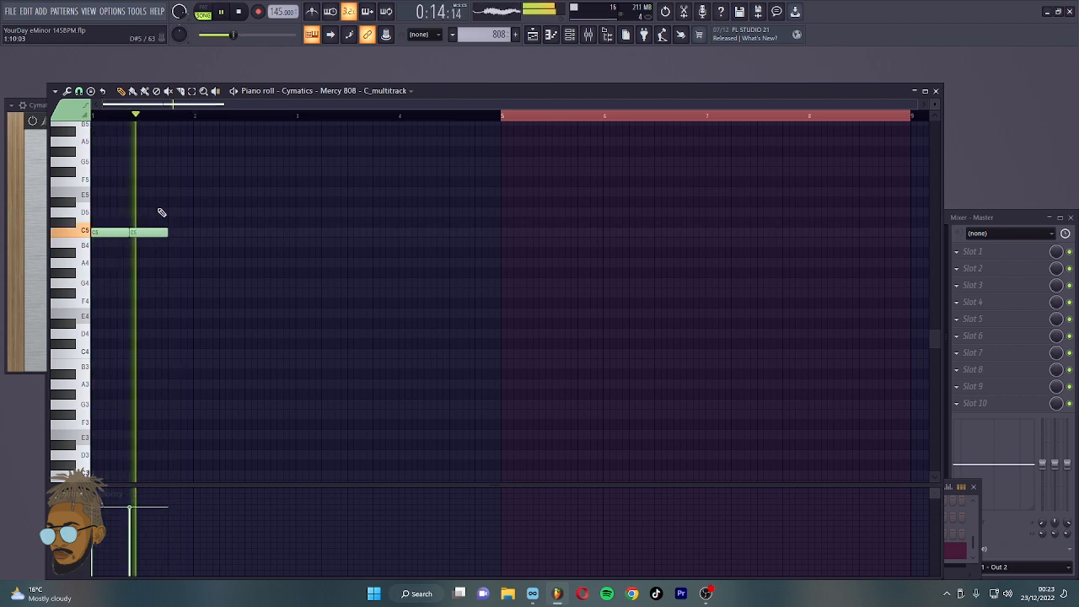
Add a D5 note directly after the two C5 notes in the 808 pattern and lengthen it to 8 steps.
key("space")
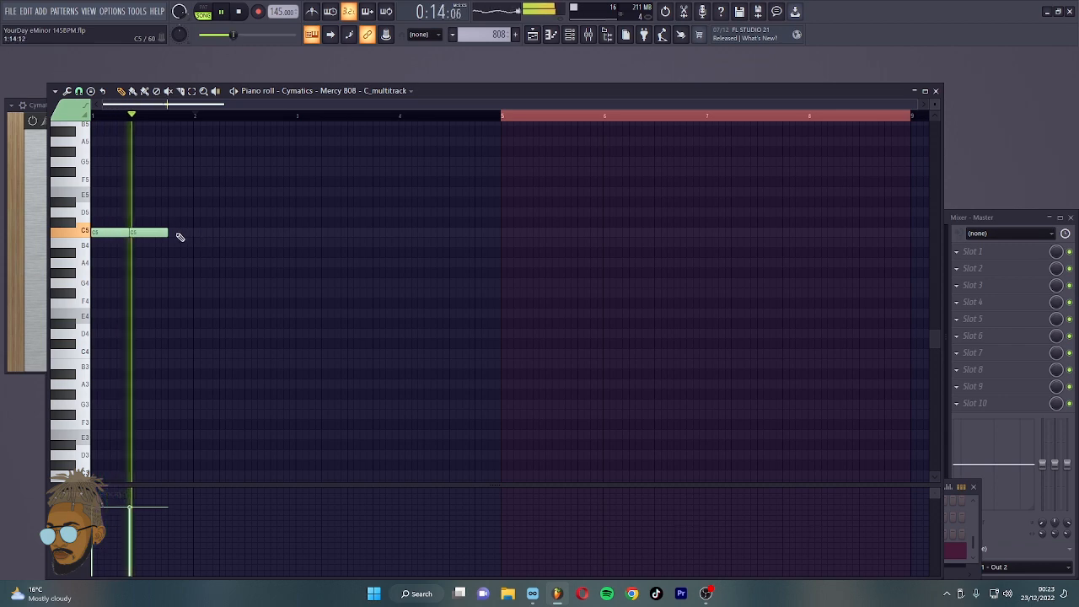
left_click(168, 211)
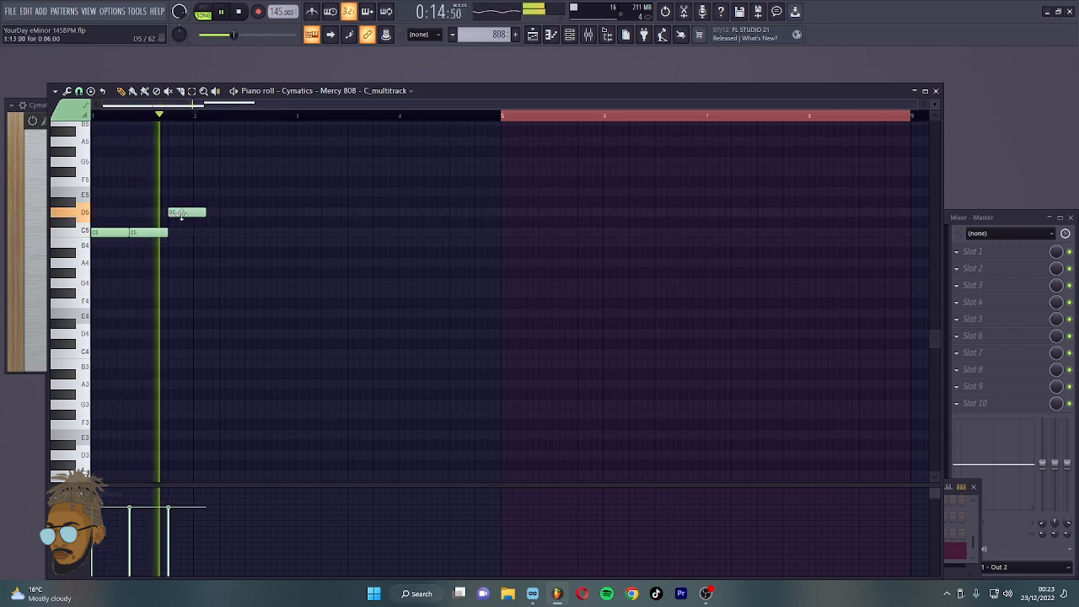
left_click_drag(208, 211, 216, 212)
key("space")
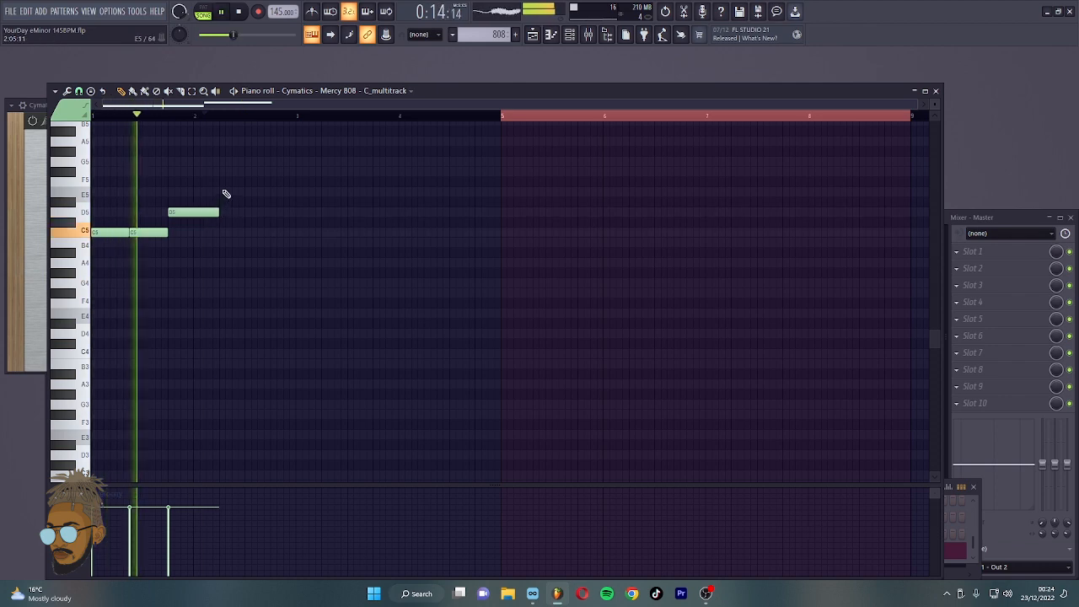
Add an 8-step F#5 note after the D5 note in bar 2 and check it against the arrangement.
left_click(224, 172)
key("space")
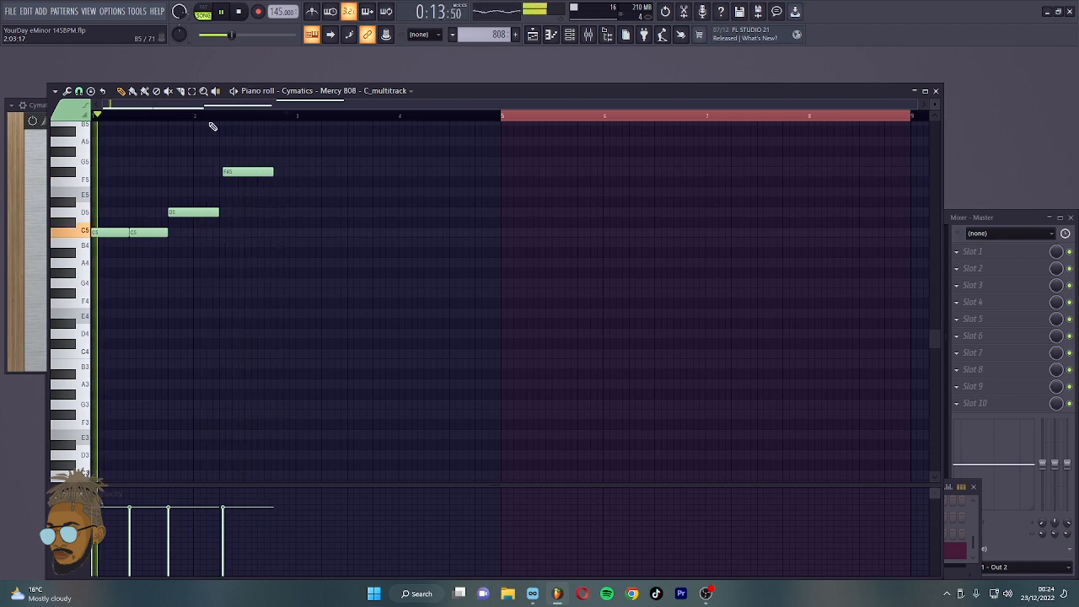
scroll(207, 121, "up", 1)
scroll(208, 121, "up", 1)
key("space")
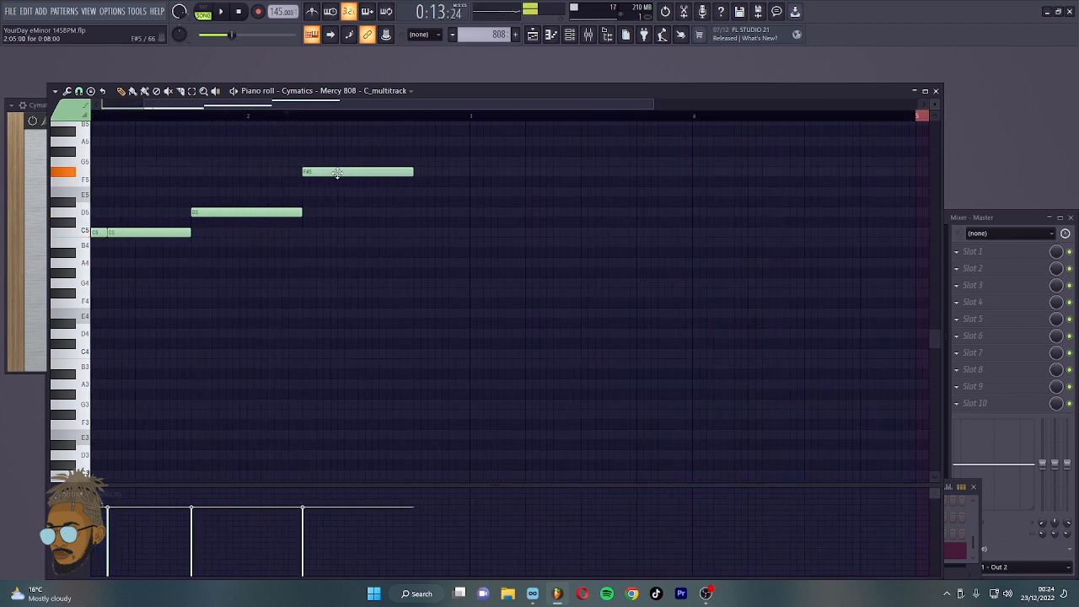
key("space")
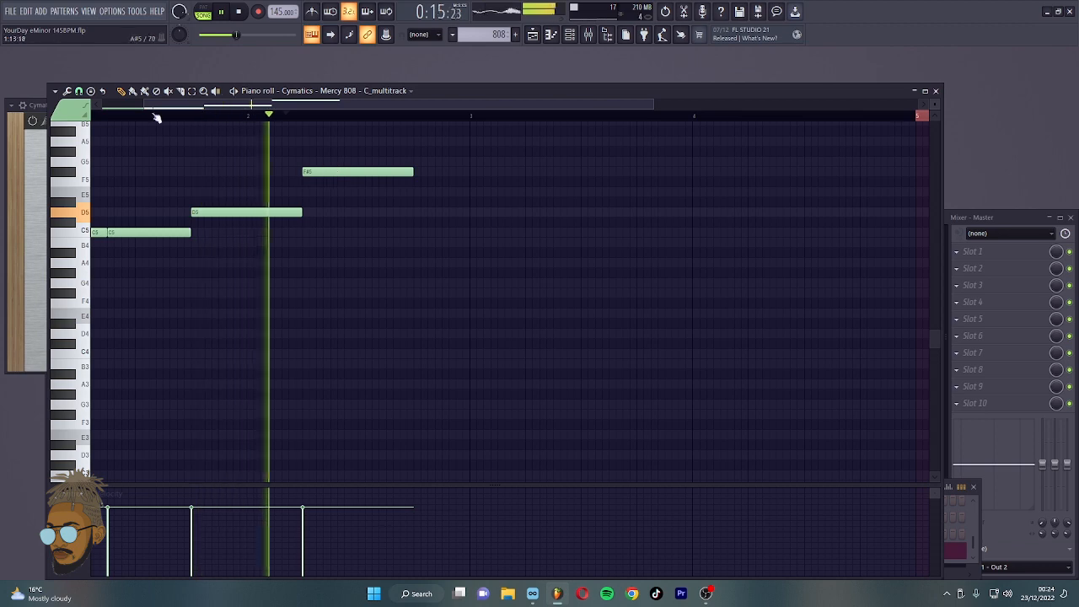
Set the piano roll's snap to Cell and replay the 808 notes.
left_click(78, 90)
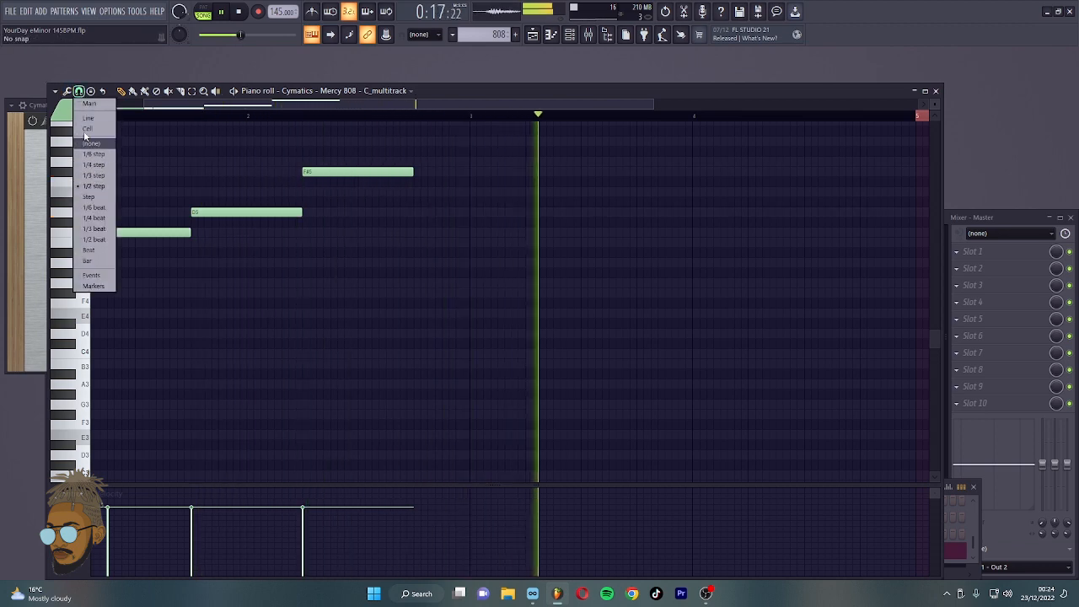
left_click(85, 125)
key("space")
key("space")
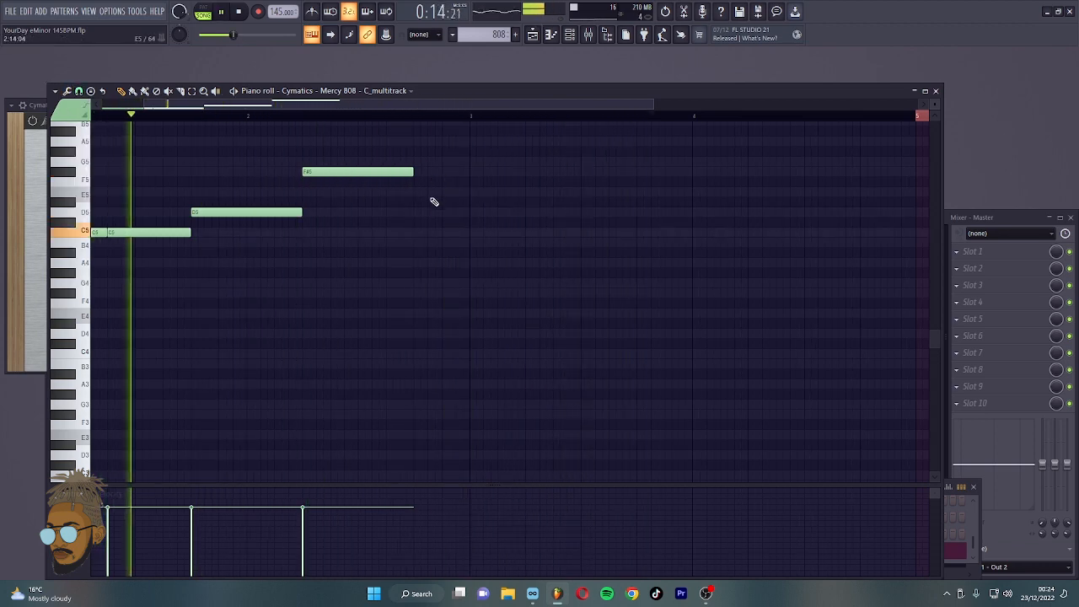
Add an E5 note directly after the F#5 note and shorten it to 4 steps so it ends at bar 3.
left_click(418, 193)
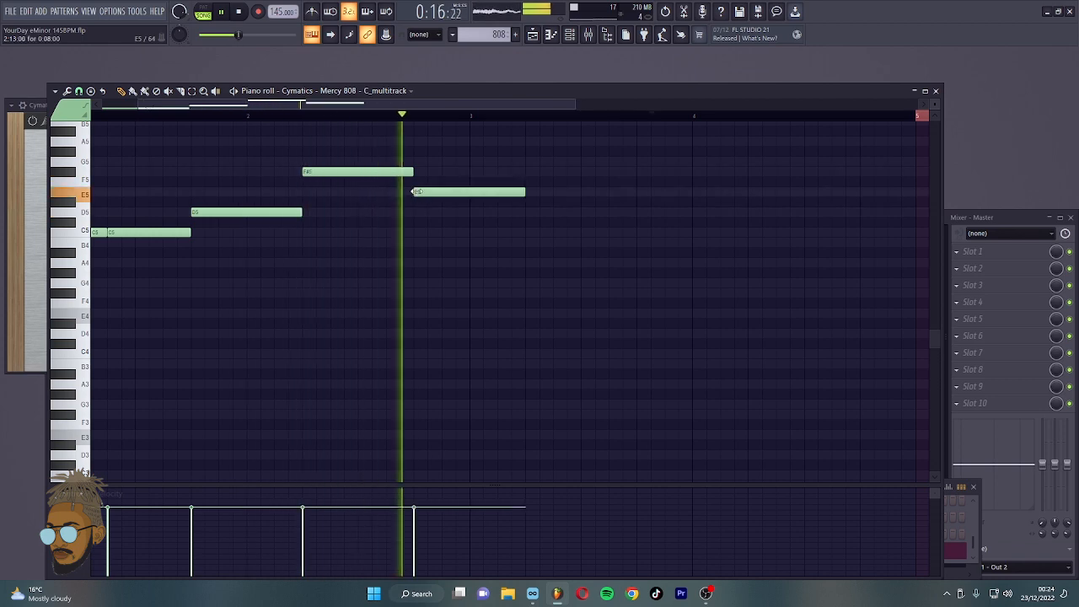
key("space")
left_click_drag(524, 193, 467, 193)
key("space")
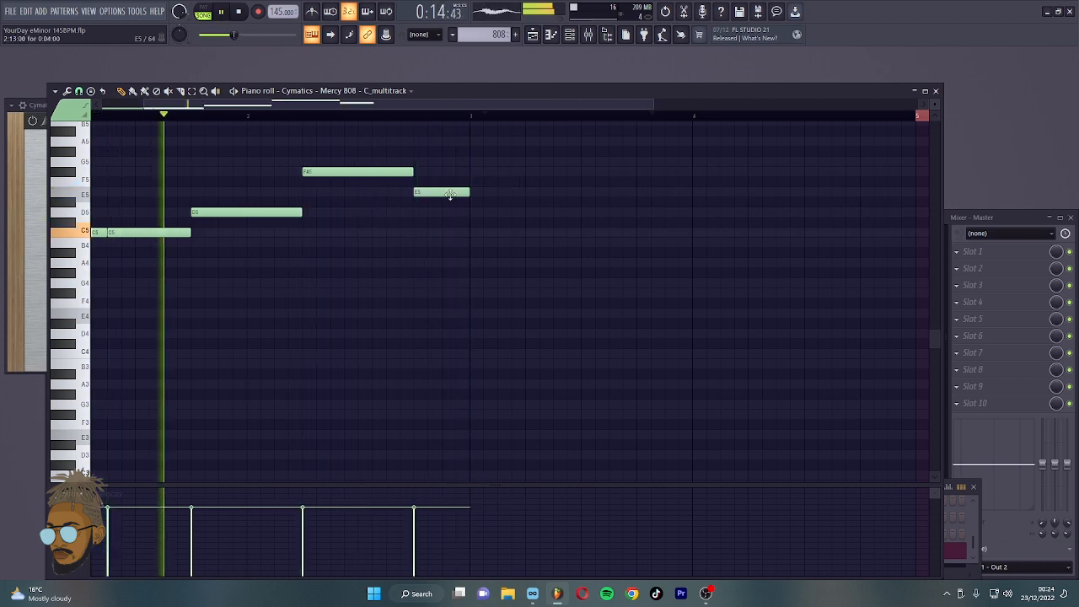
Duplicate the whole two-bar 808 sequence into bars 3 and 4 and replay it.
key("ctrl+a")
key("ctrl+b")
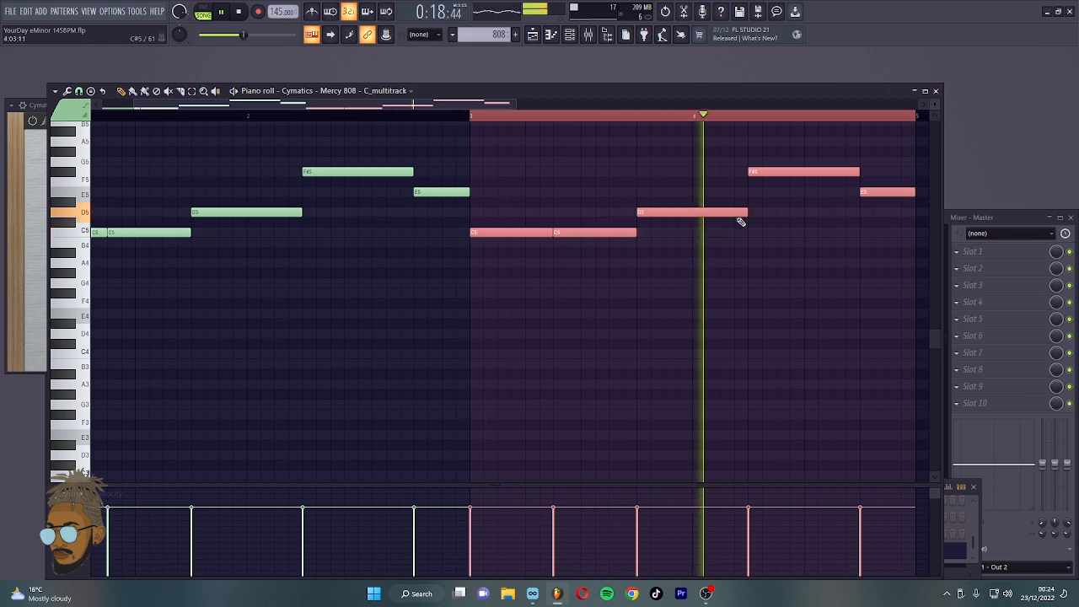
key("space")
Remove the stray F5 note in bar 4 and raise the duplicated F#5 note there to A5.
left_click(790, 181)
key("super")
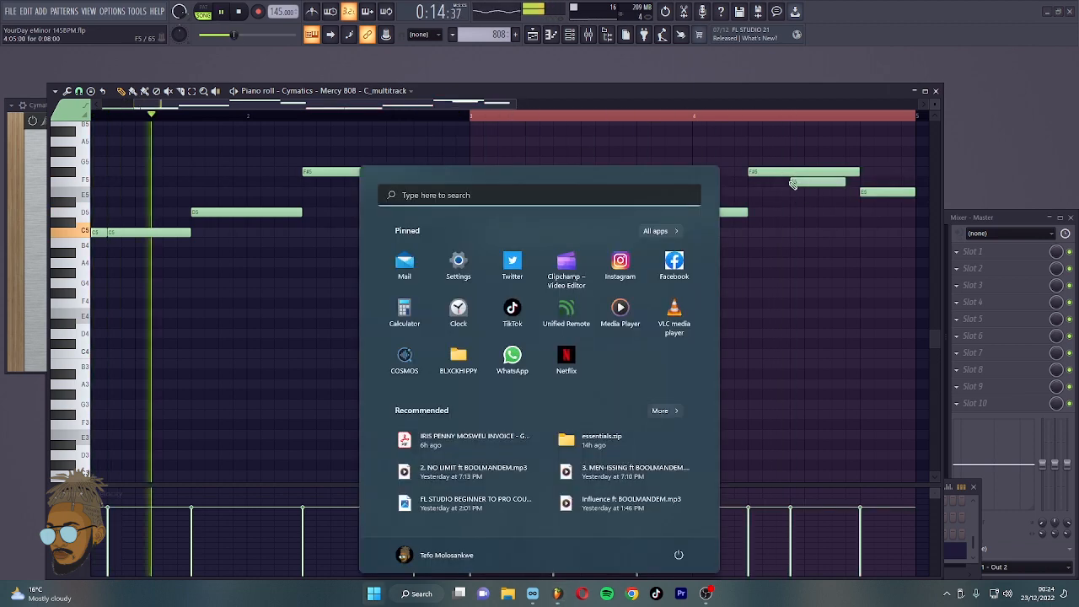
right_click(801, 182)
left_click_drag(791, 171, 787, 136)
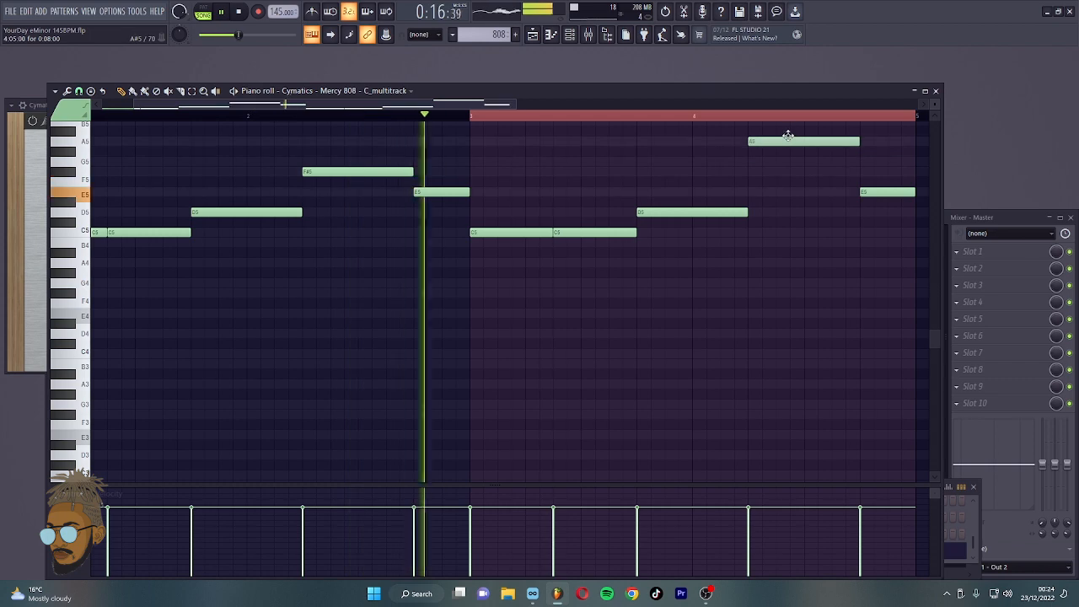
Duplicate the four-bar 808 sequence to fill eight bars, and copy the 808 clip to bar 17 on Track 5 of the playlist.
left_click_drag(514, 101, 884, 171)
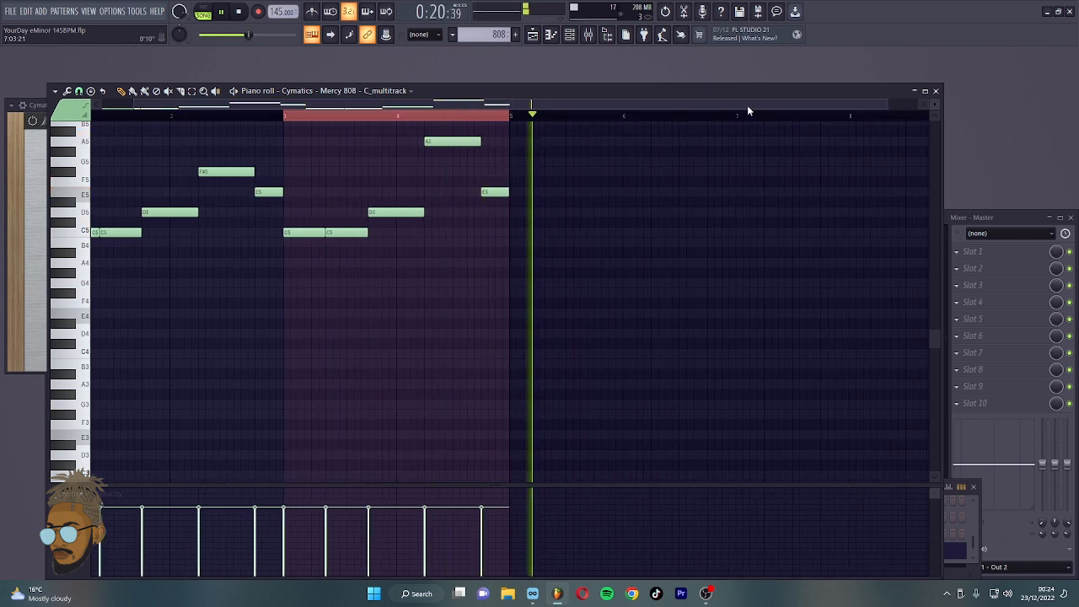
key("ctrl+a")
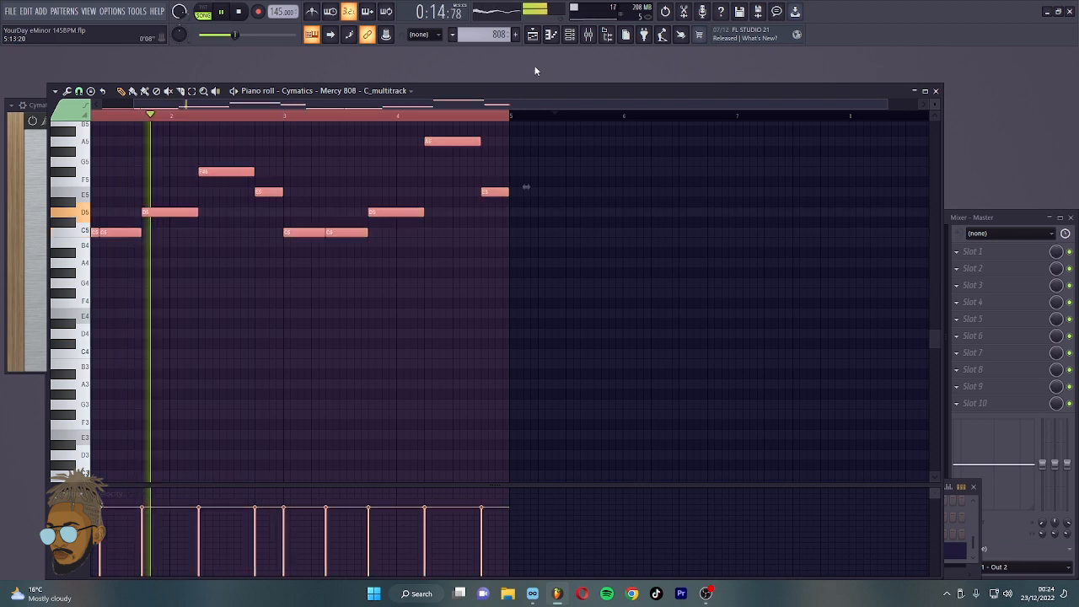
key("ctrl+b")
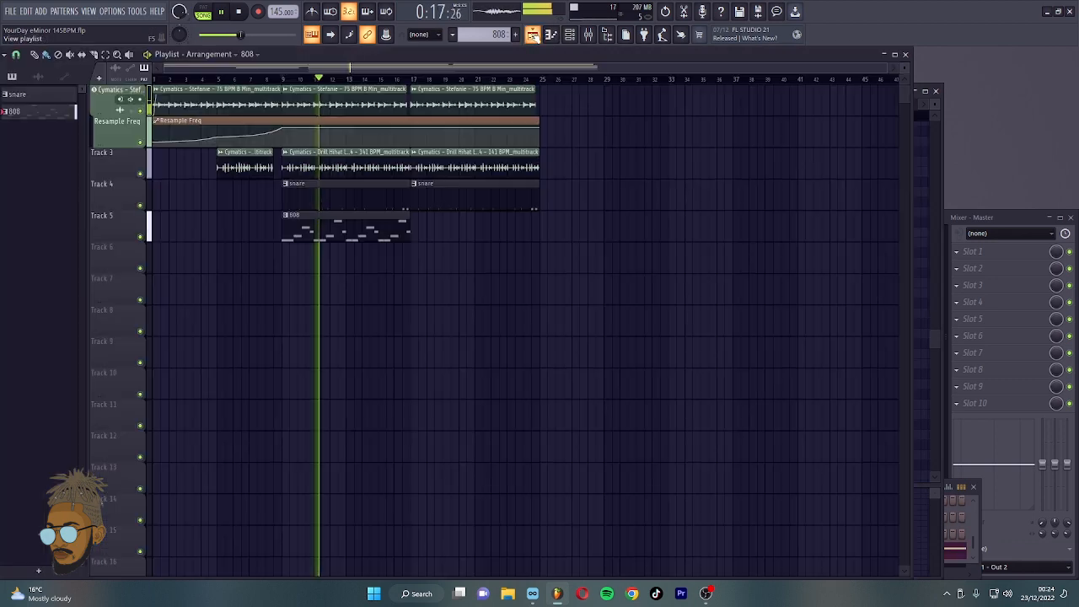
left_click(531, 34)
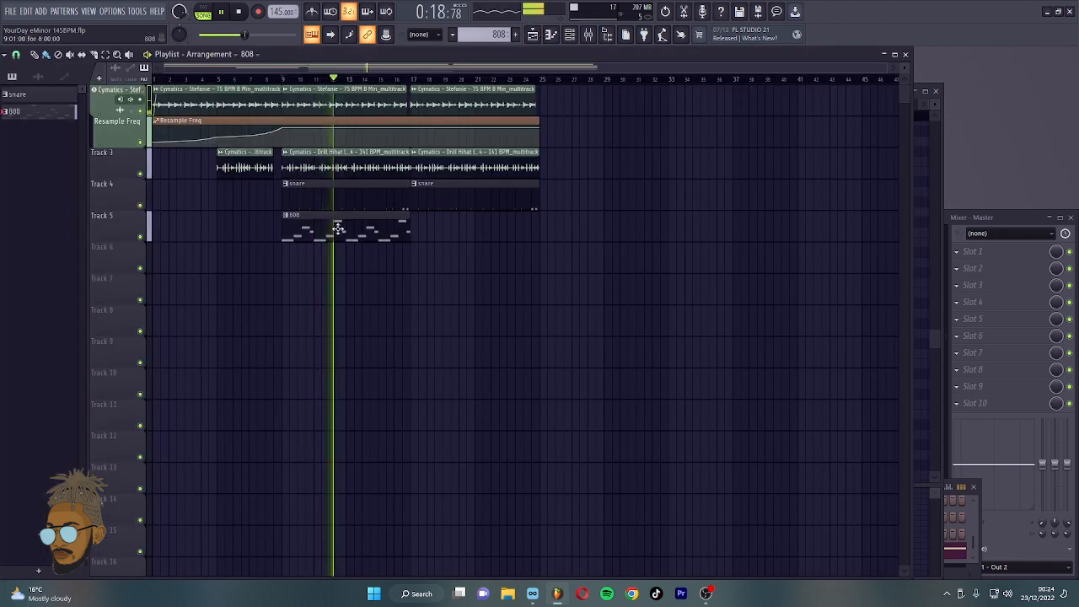
left_click_drag(337, 226, 467, 214)
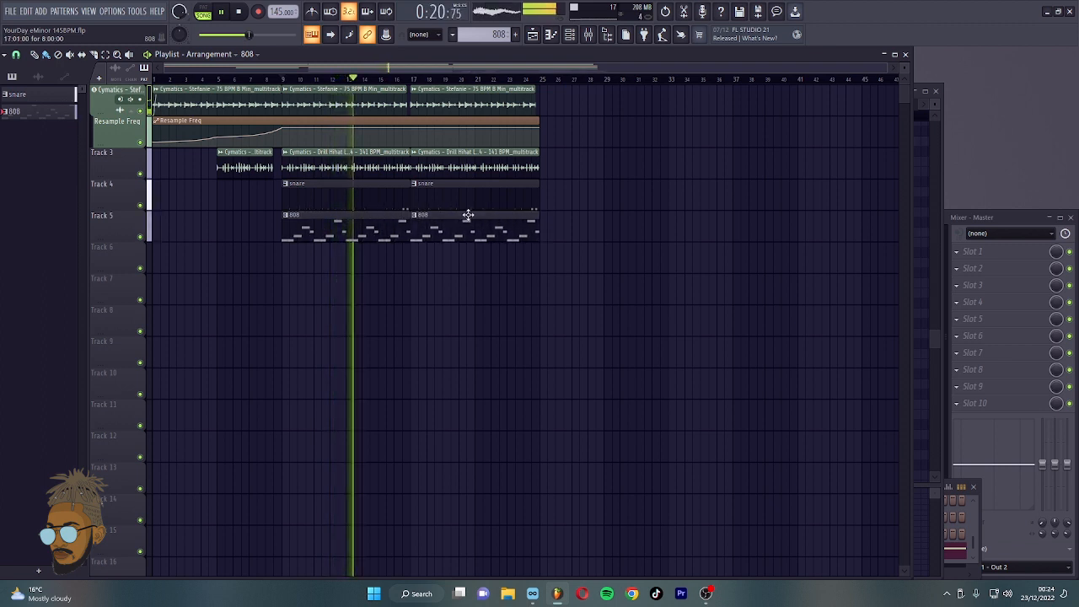
Create a new pattern named kick and place its clip at bar 17 on Track 6.
left_click(515, 34)
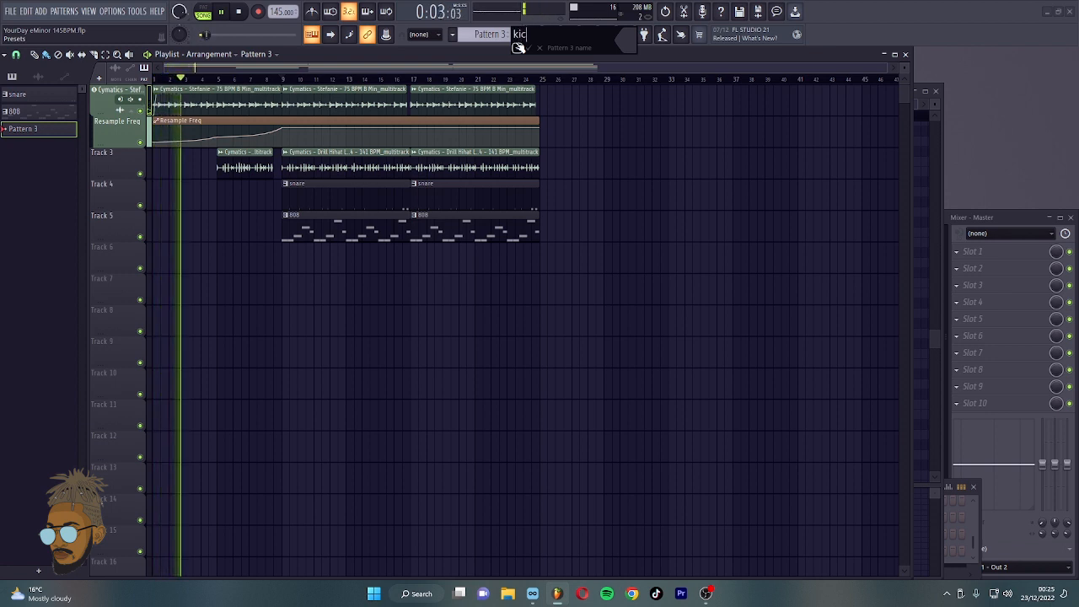
type("kick")
key("Return")
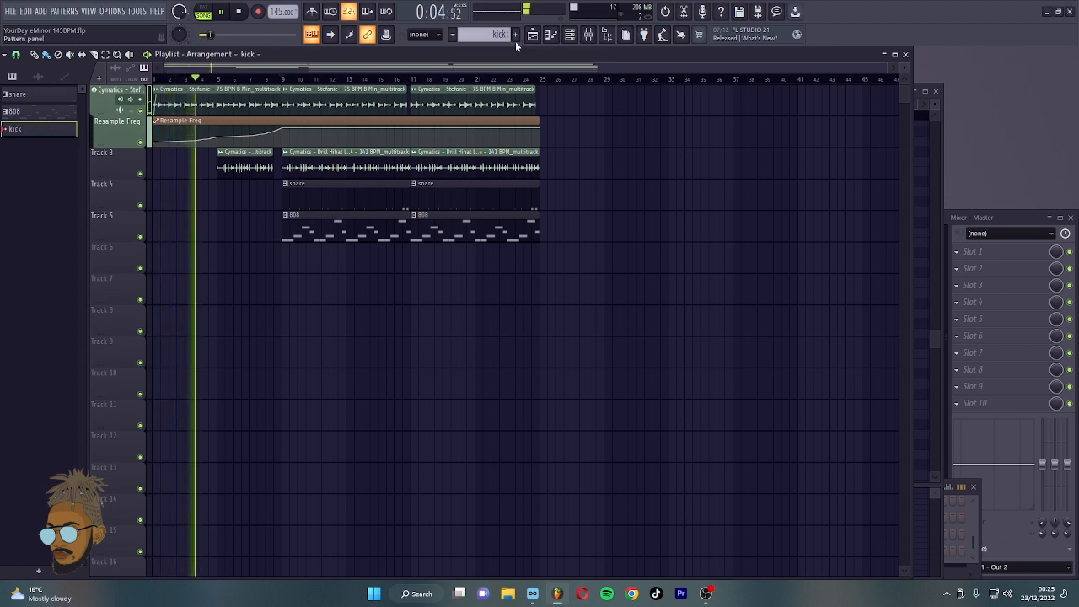
left_click(412, 245)
Switch to the COSMOS sample library, preview Cymatics - Marrow Kick - A# from the Kicks folder and add it to the channel rack as a new channel.
left_click(528, 594)
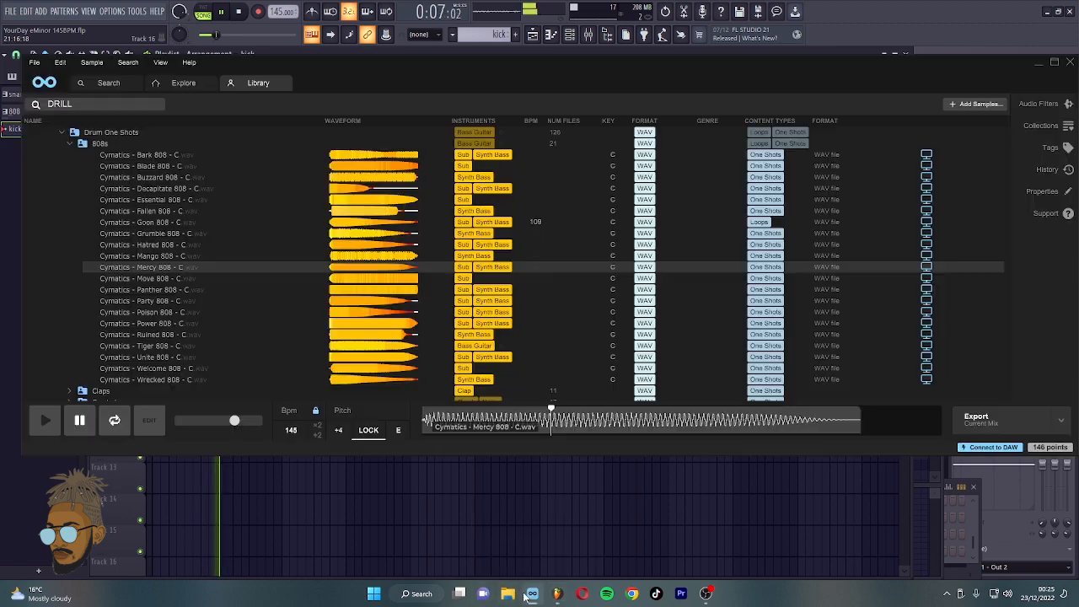
left_click(72, 144)
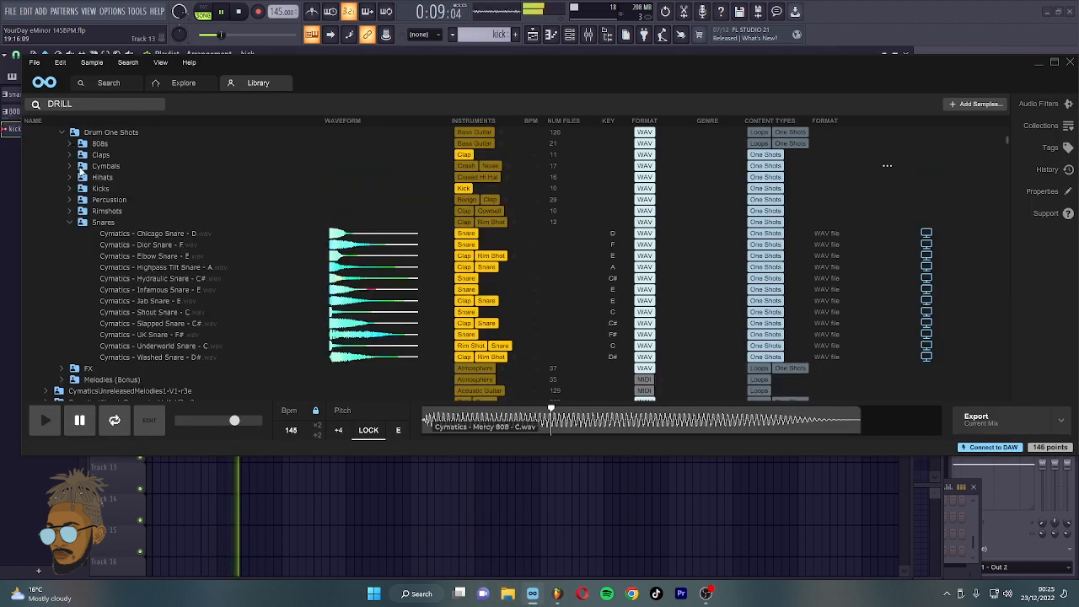
left_click(70, 189)
left_click(101, 257)
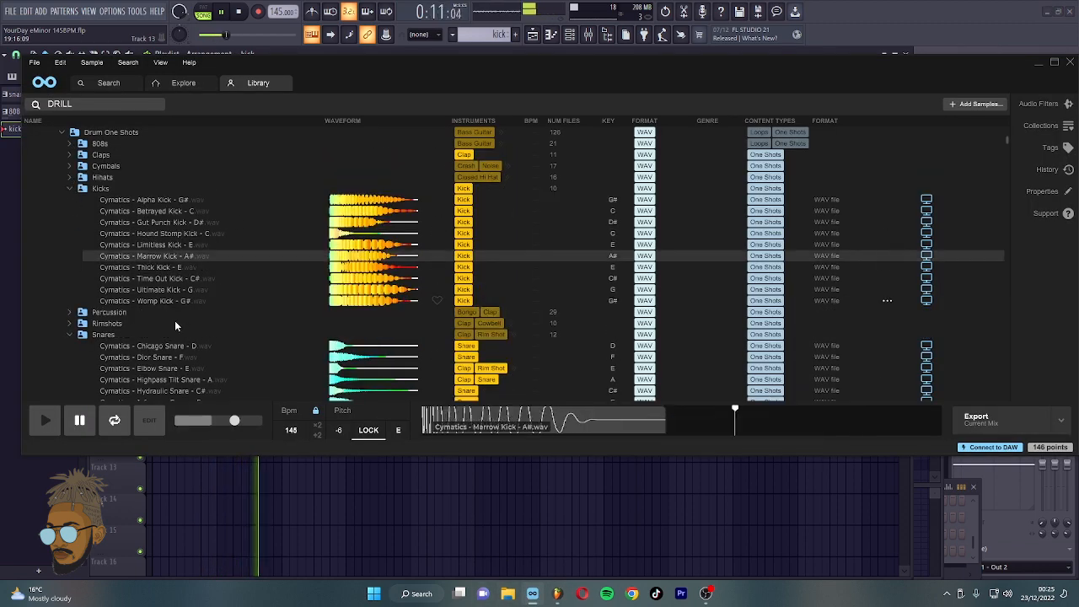
left_click_drag(906, 429, 165, 555)
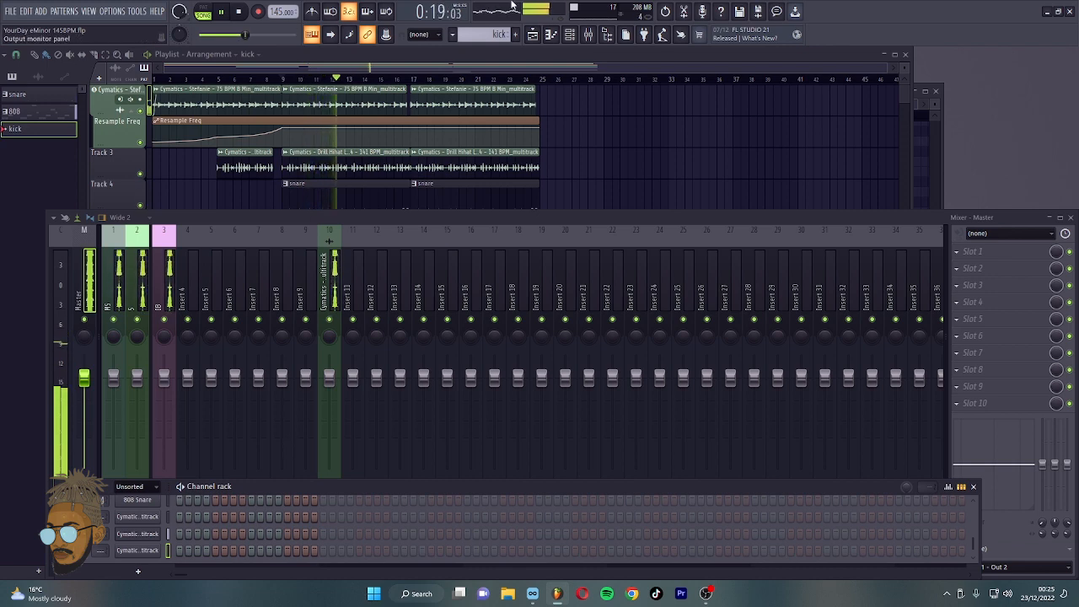
In the Marrow Kick pattern, move the stray low note in bar 7 to C5, lengthen it to 13 steps and delete the note at bar 9.
left_click(569, 35)
left_click(569, 36)
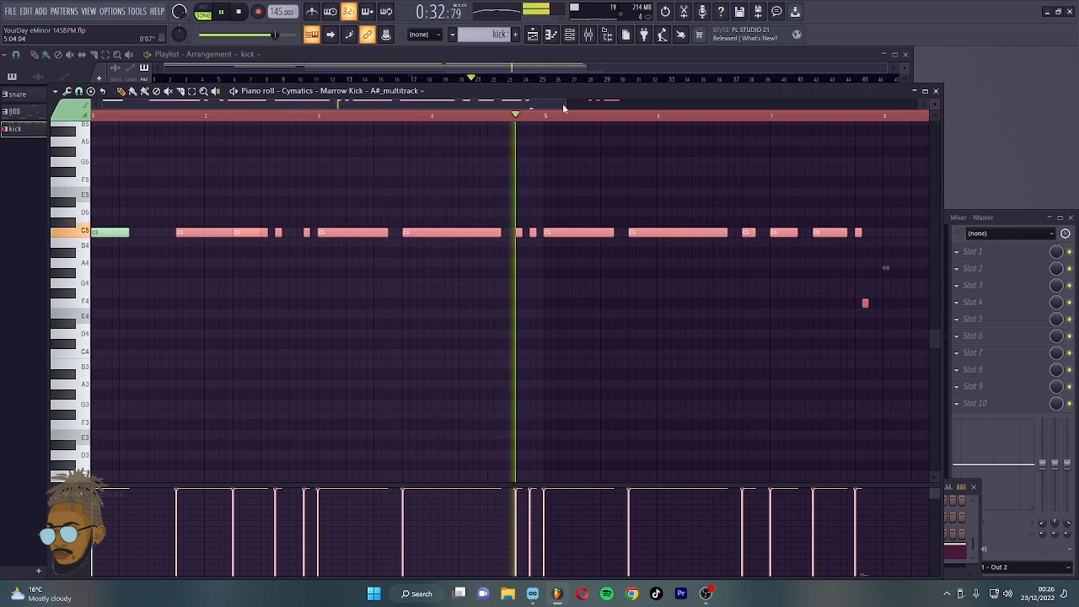
scroll(764, 159, "down", 3)
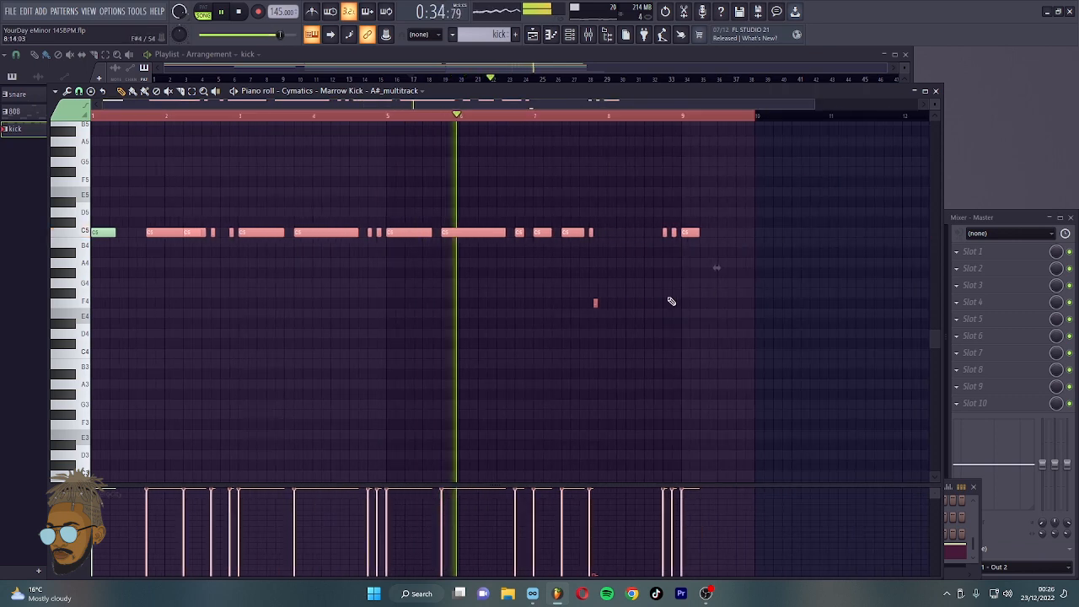
left_click(590, 306)
left_click_drag(597, 303, 652, 236)
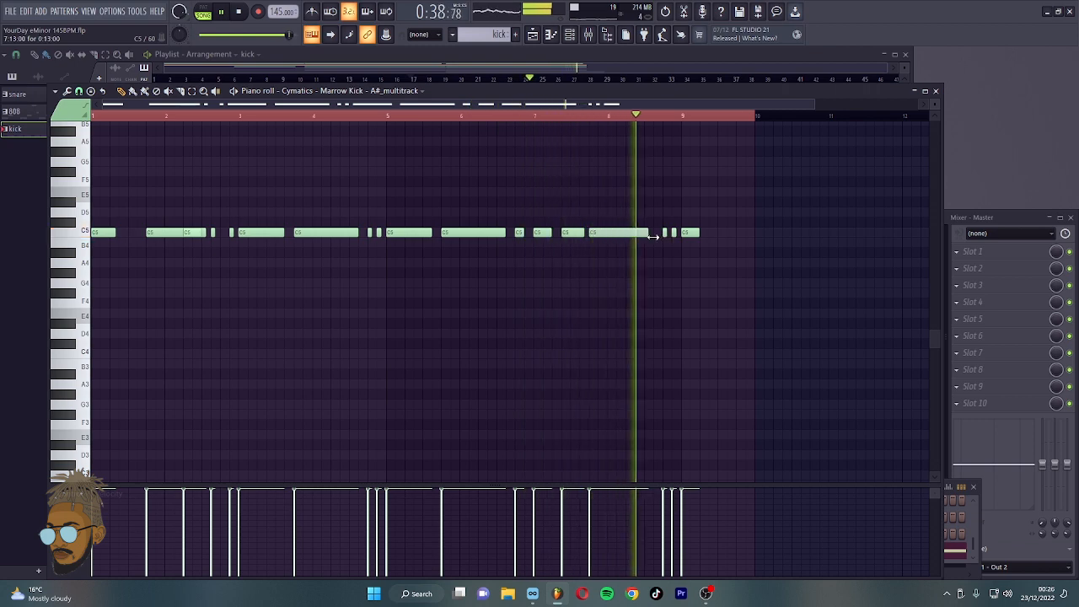
right_click(690, 232)
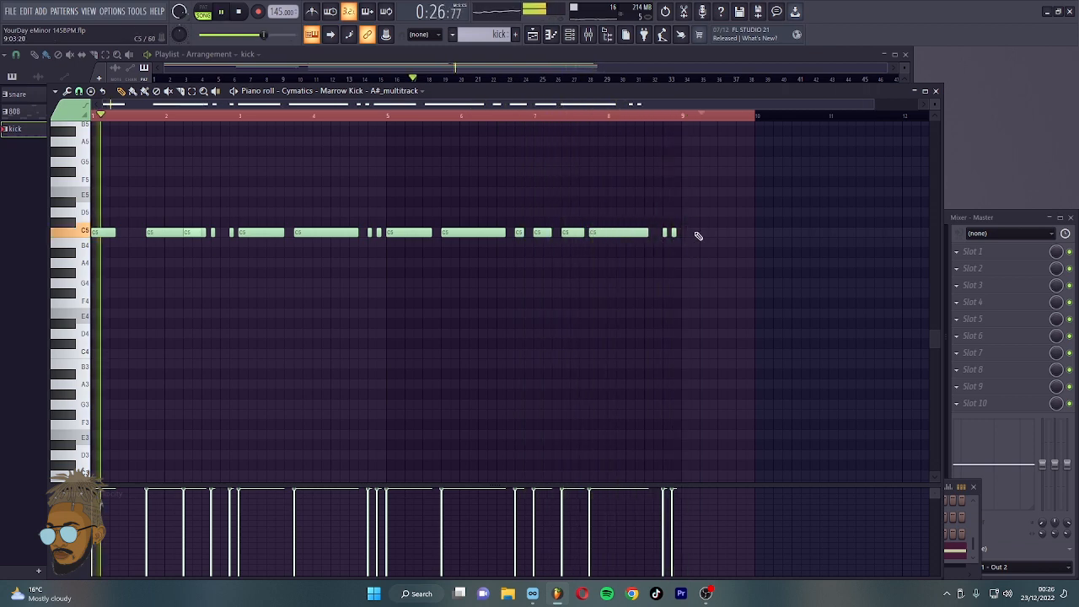
Play the arrangement with the new kick in the playlist, restarting playback from bar 9.
left_click(629, 60)
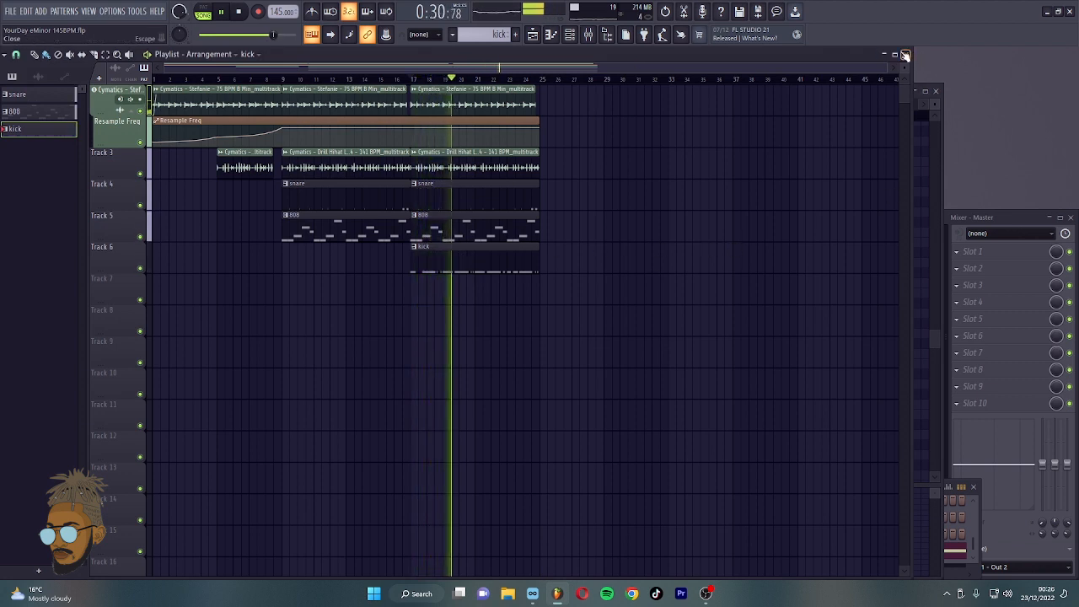
key("F6")
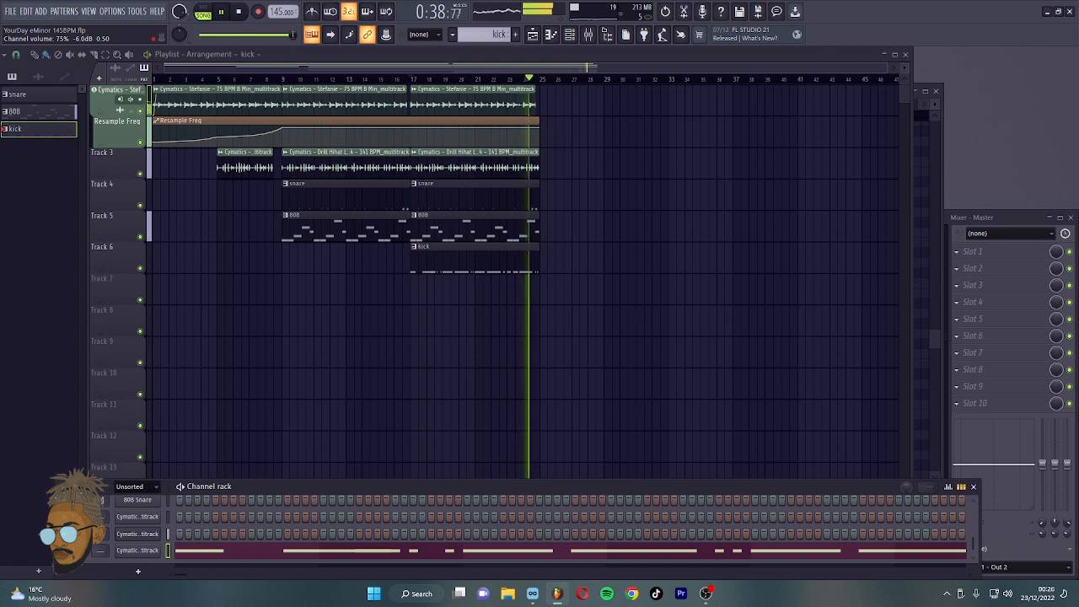
key("space")
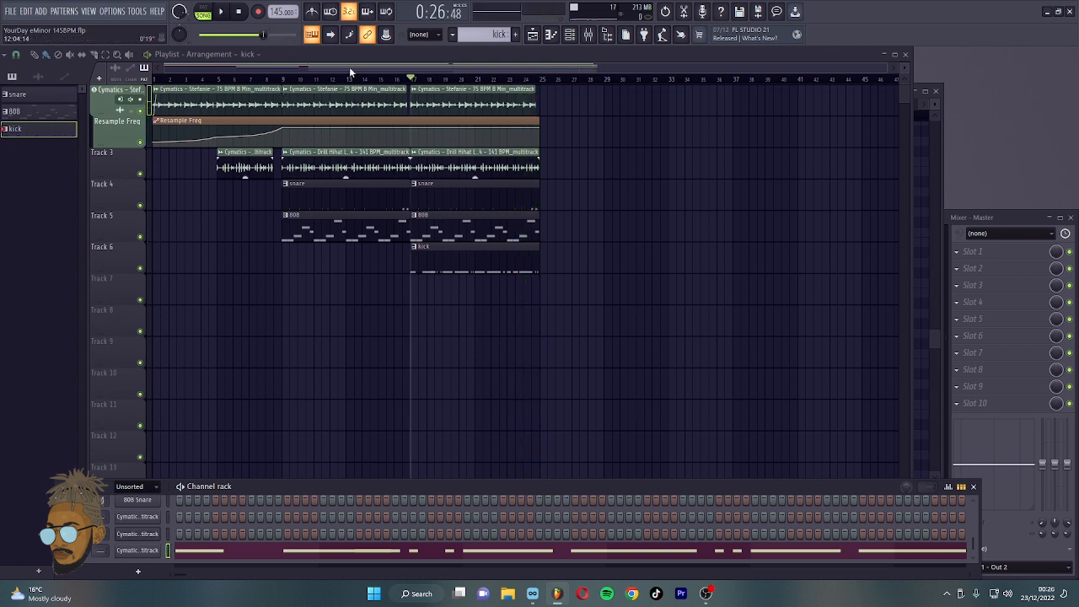
left_click(283, 81)
key("F6")
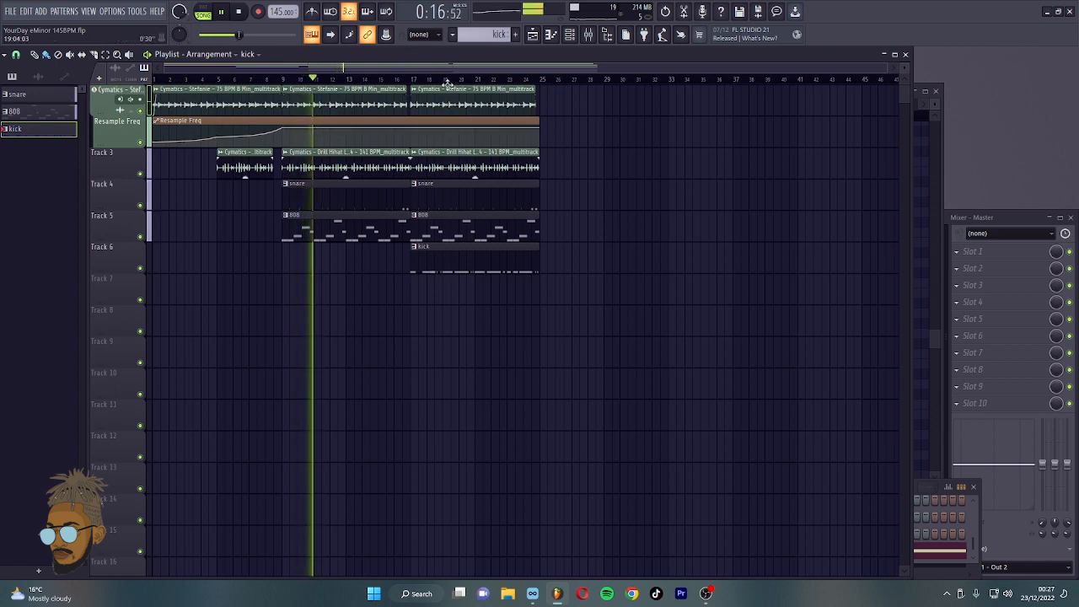
Replace the Stefanie guitar clip at bar 17 with a copy of an earlier guitar clip and listen to it.
right_click(417, 100)
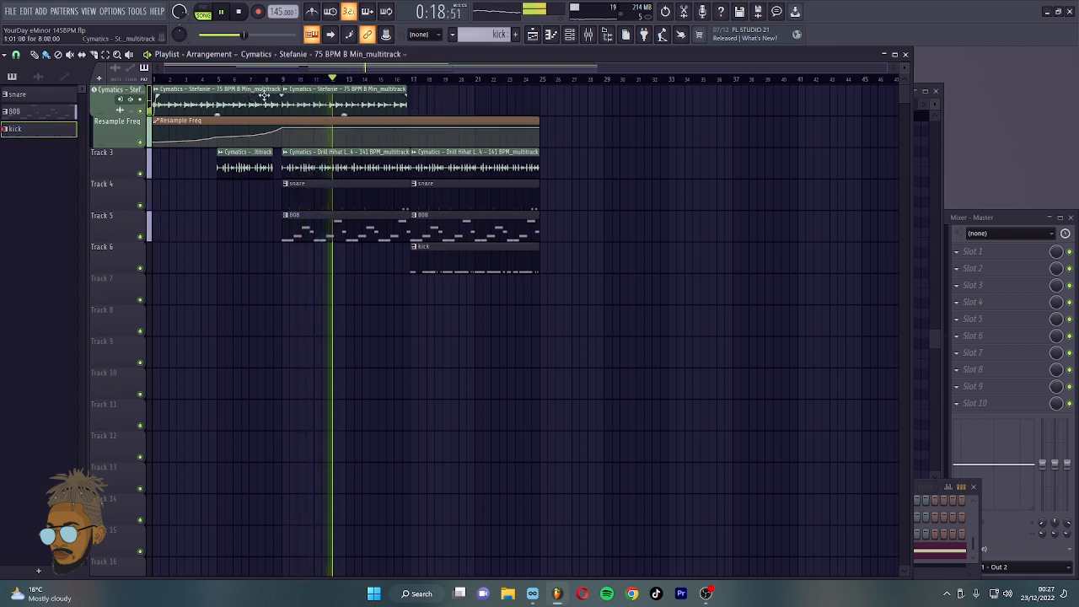
left_click_drag(354, 94, 417, 94)
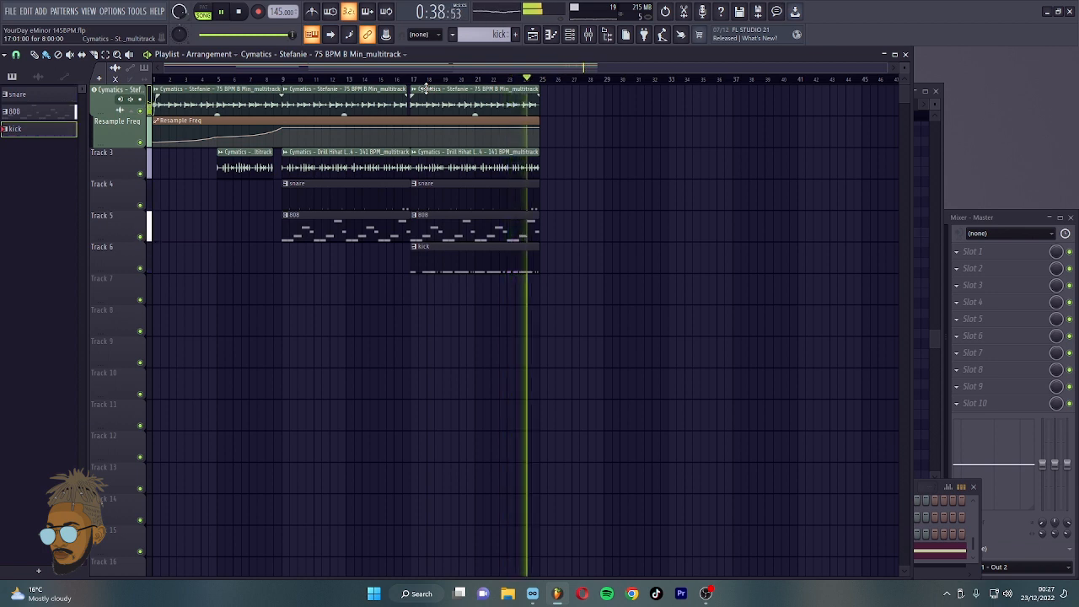
key("space")
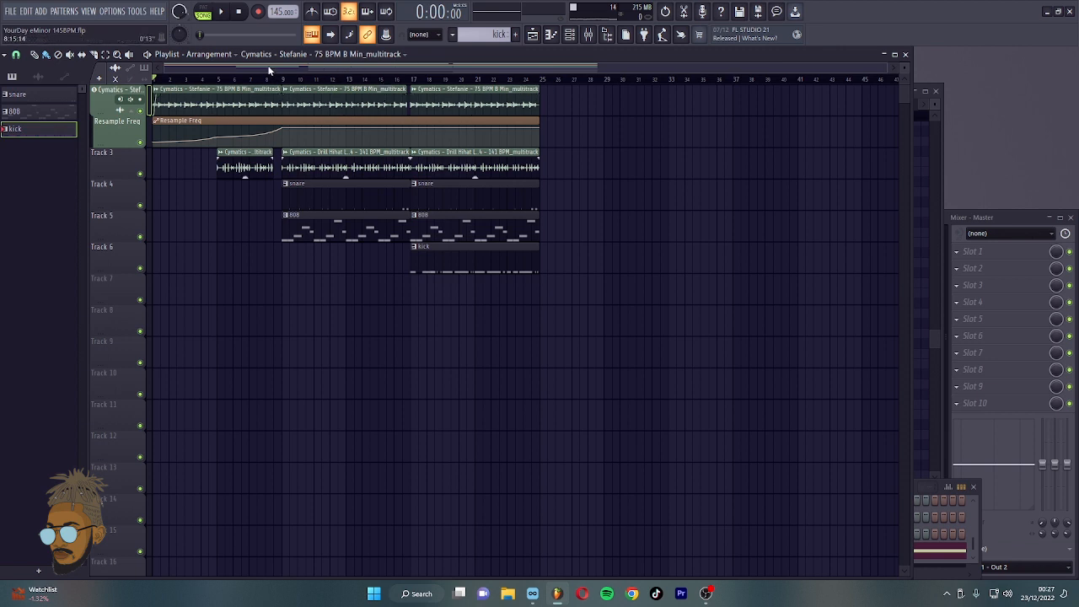
Minimize the playlist and bring the mixer to the front.
left_click(884, 55)
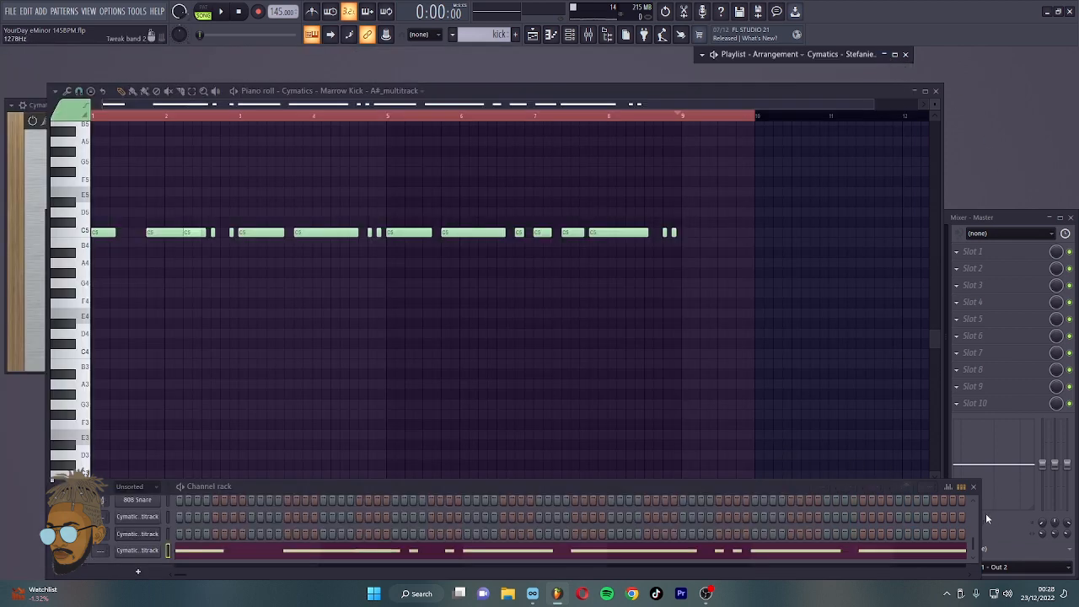
left_click(988, 216)
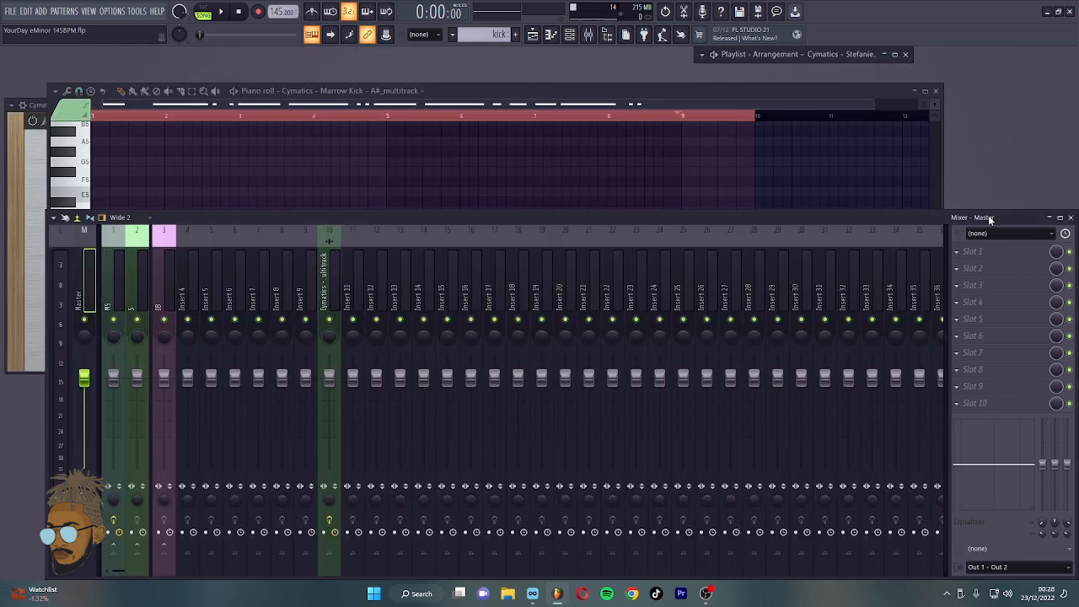